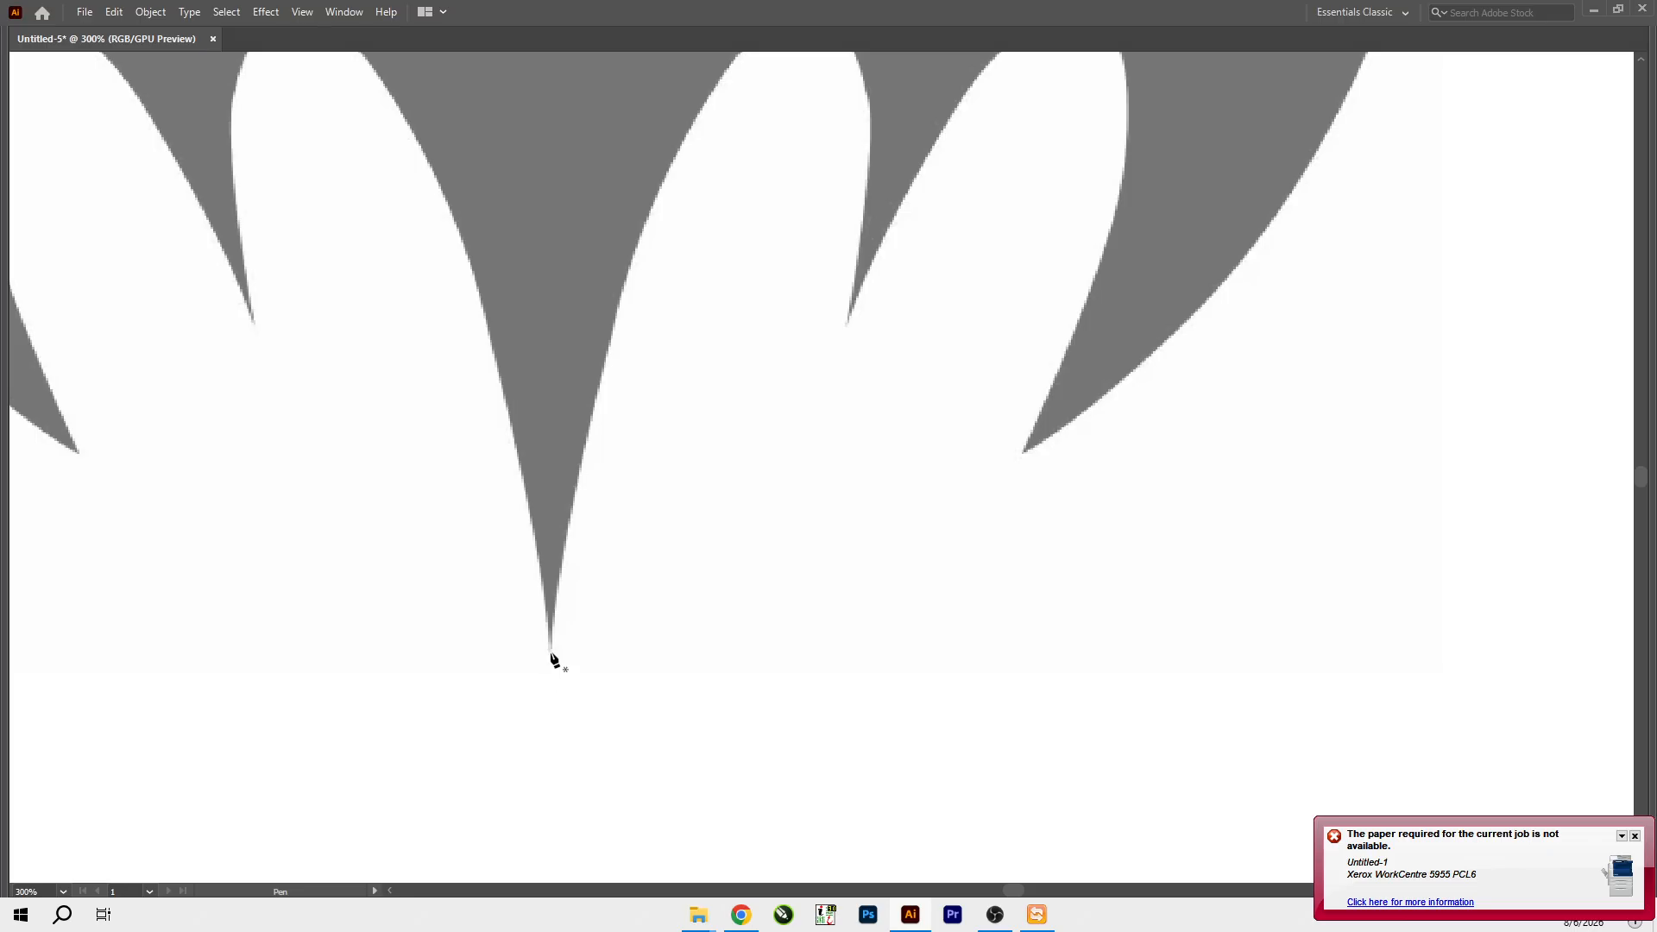
{"action": "key", "text": "f"}
{"action": "key", "text": "f"}
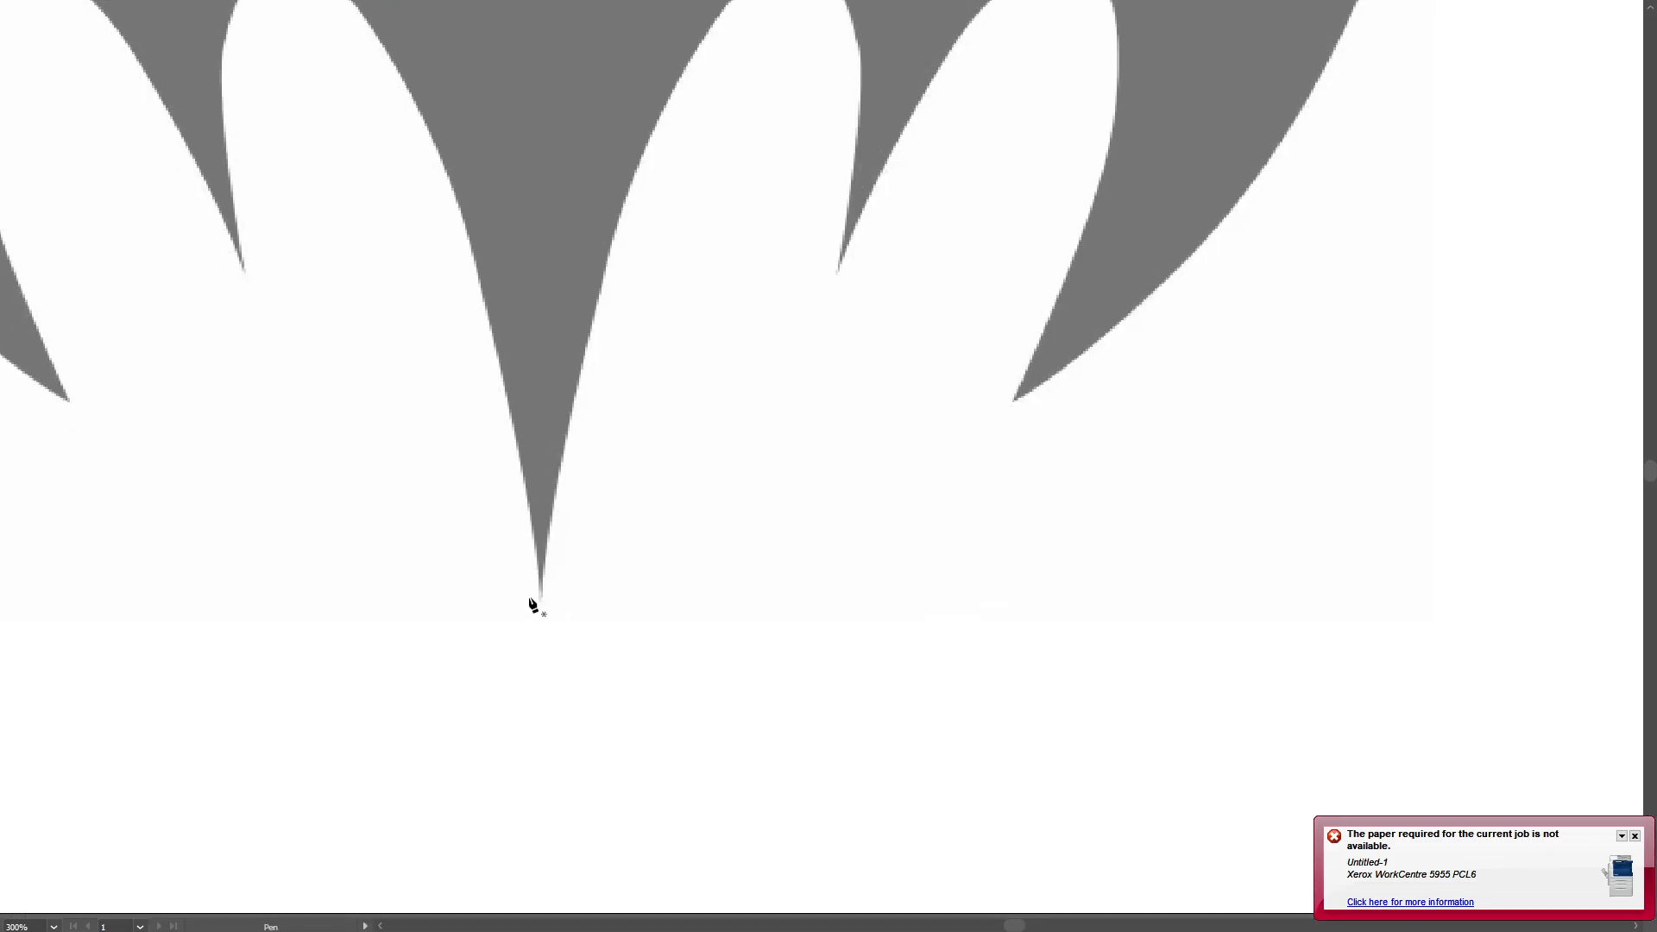
{"action": "key", "text": "f"}
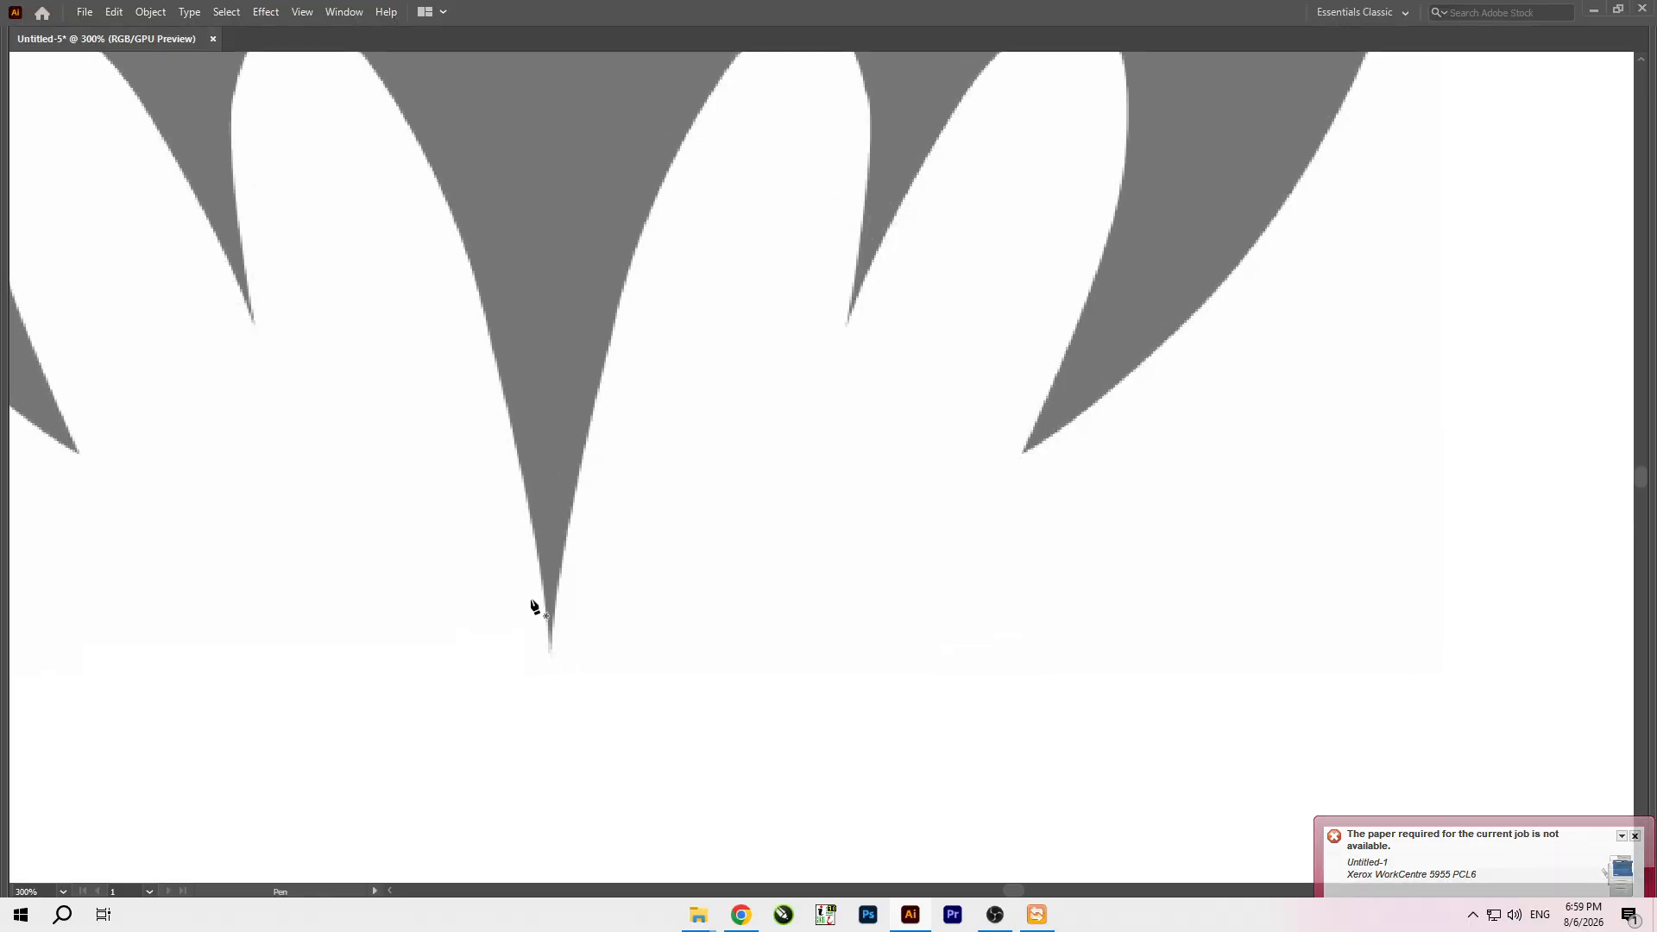
{"action": "key", "text": "f"}
{"action": "left_click", "coordinate": [604, 631]}
{"action": "key", "text": "f"}
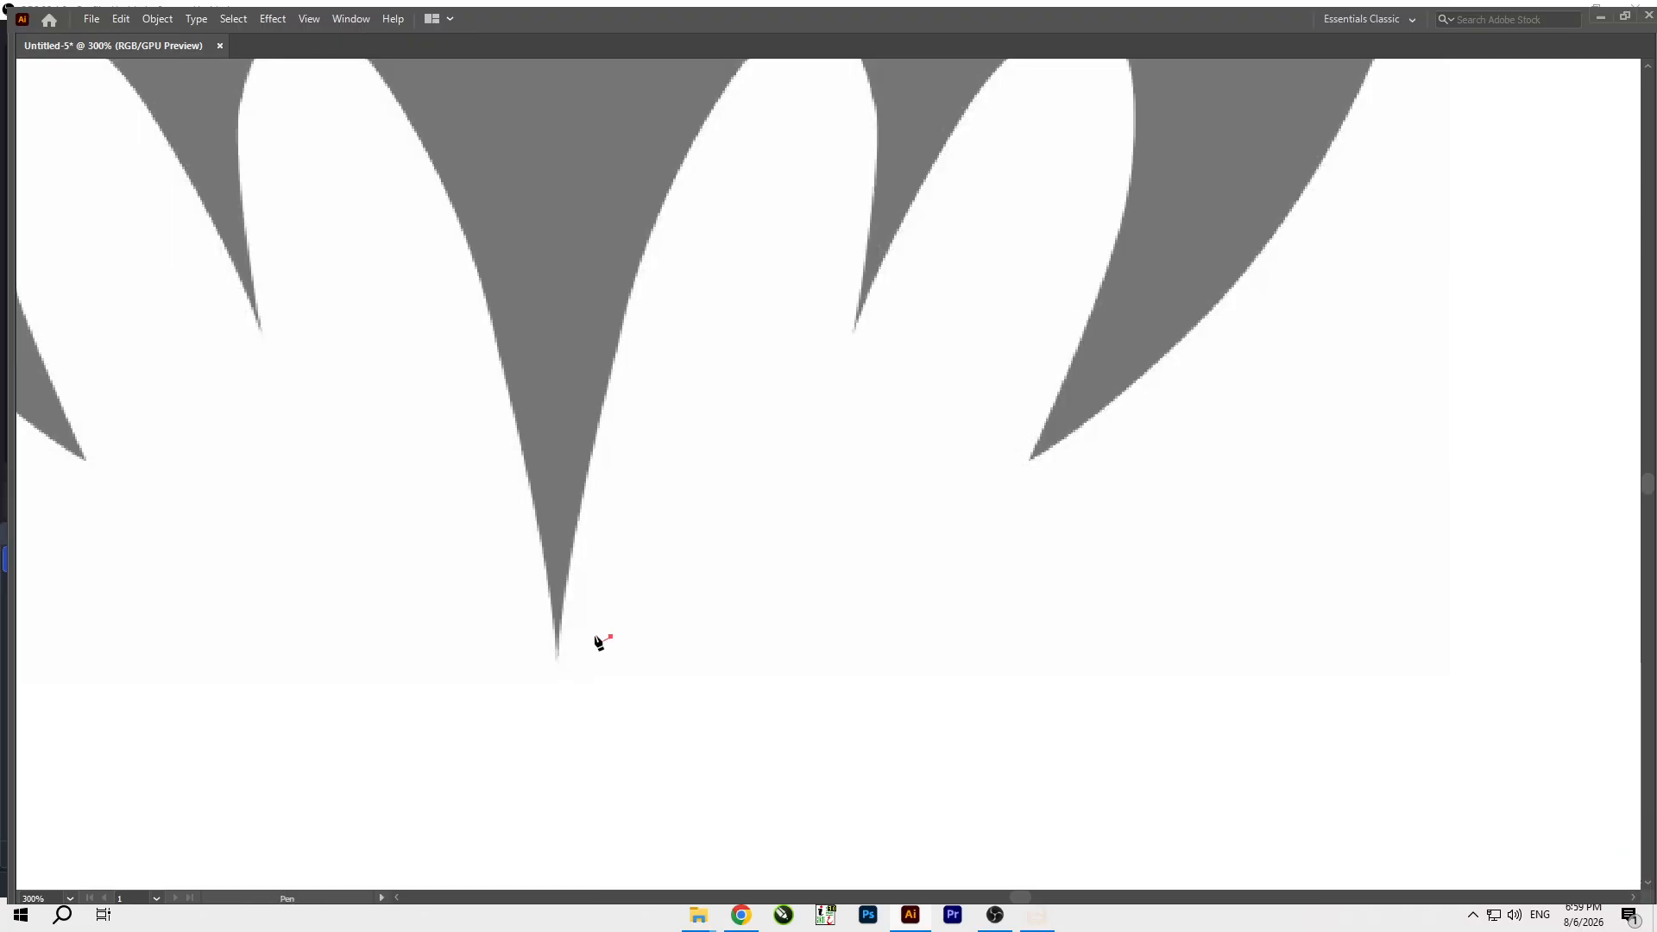
{"action": "key", "text": "f"}
{"action": "key", "text": "f"}
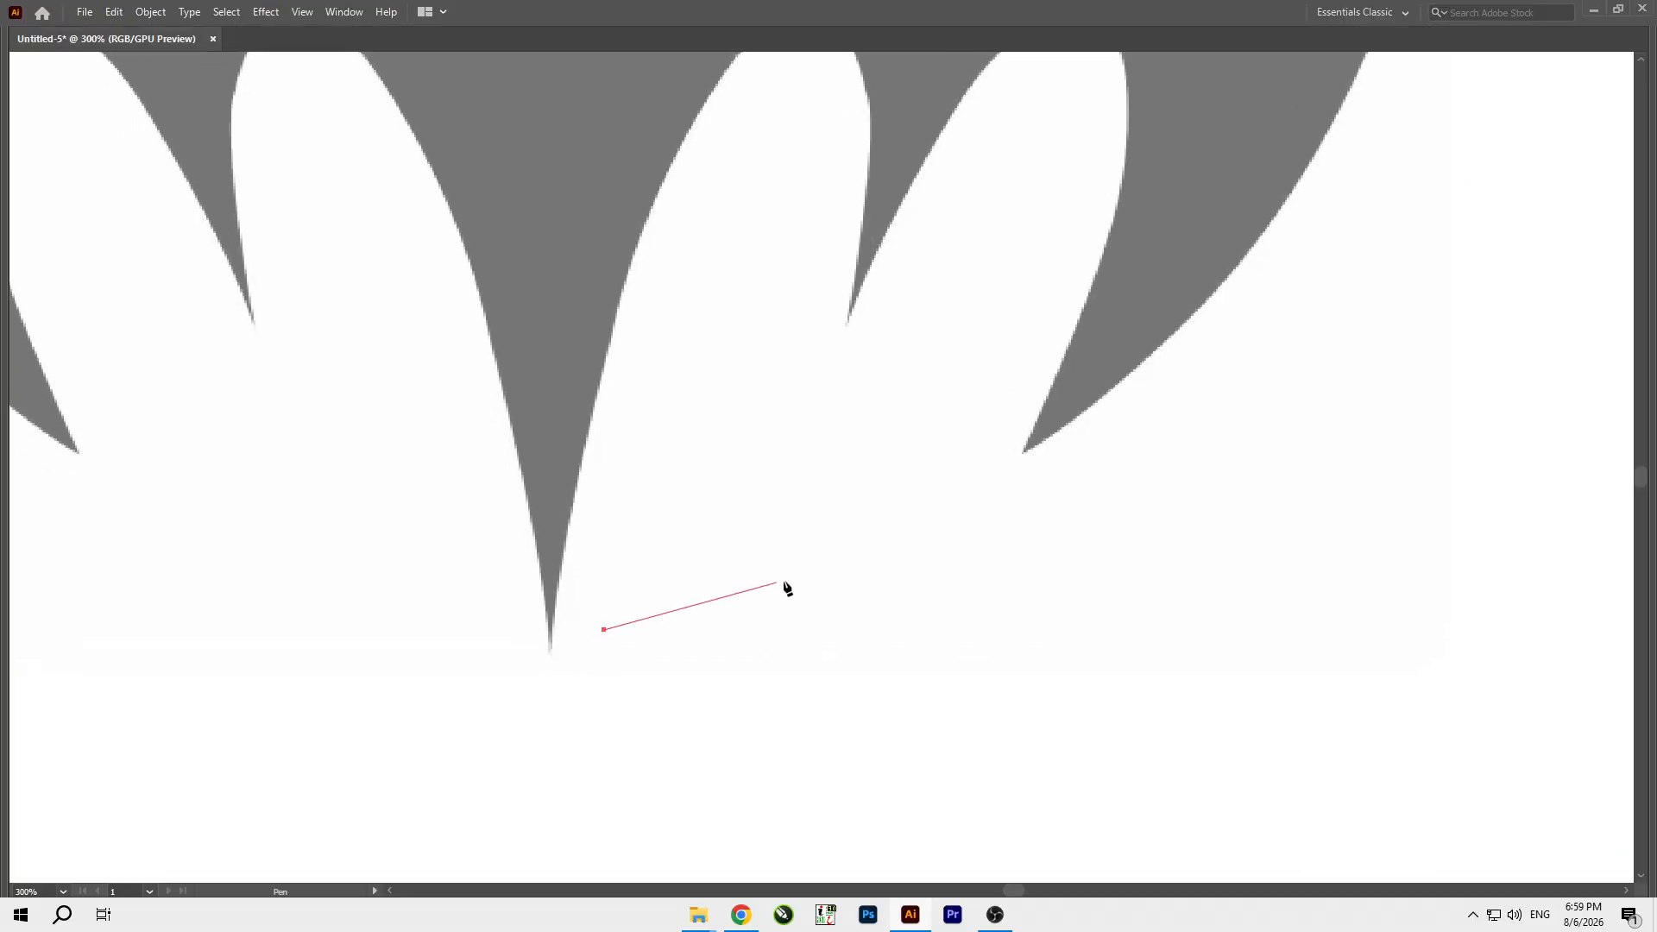
Reset the Essentials Classic workspace and switch the tools to a two-column layout.
{"action": "scroll", "coordinate": [784, 582], "scroll_direction": "down", "scroll_amount": 5}
{"action": "scroll", "coordinate": [561, 536], "scroll_direction": "up", "scroll_amount": 2}
{"action": "left_click", "coordinate": [353, 9]}
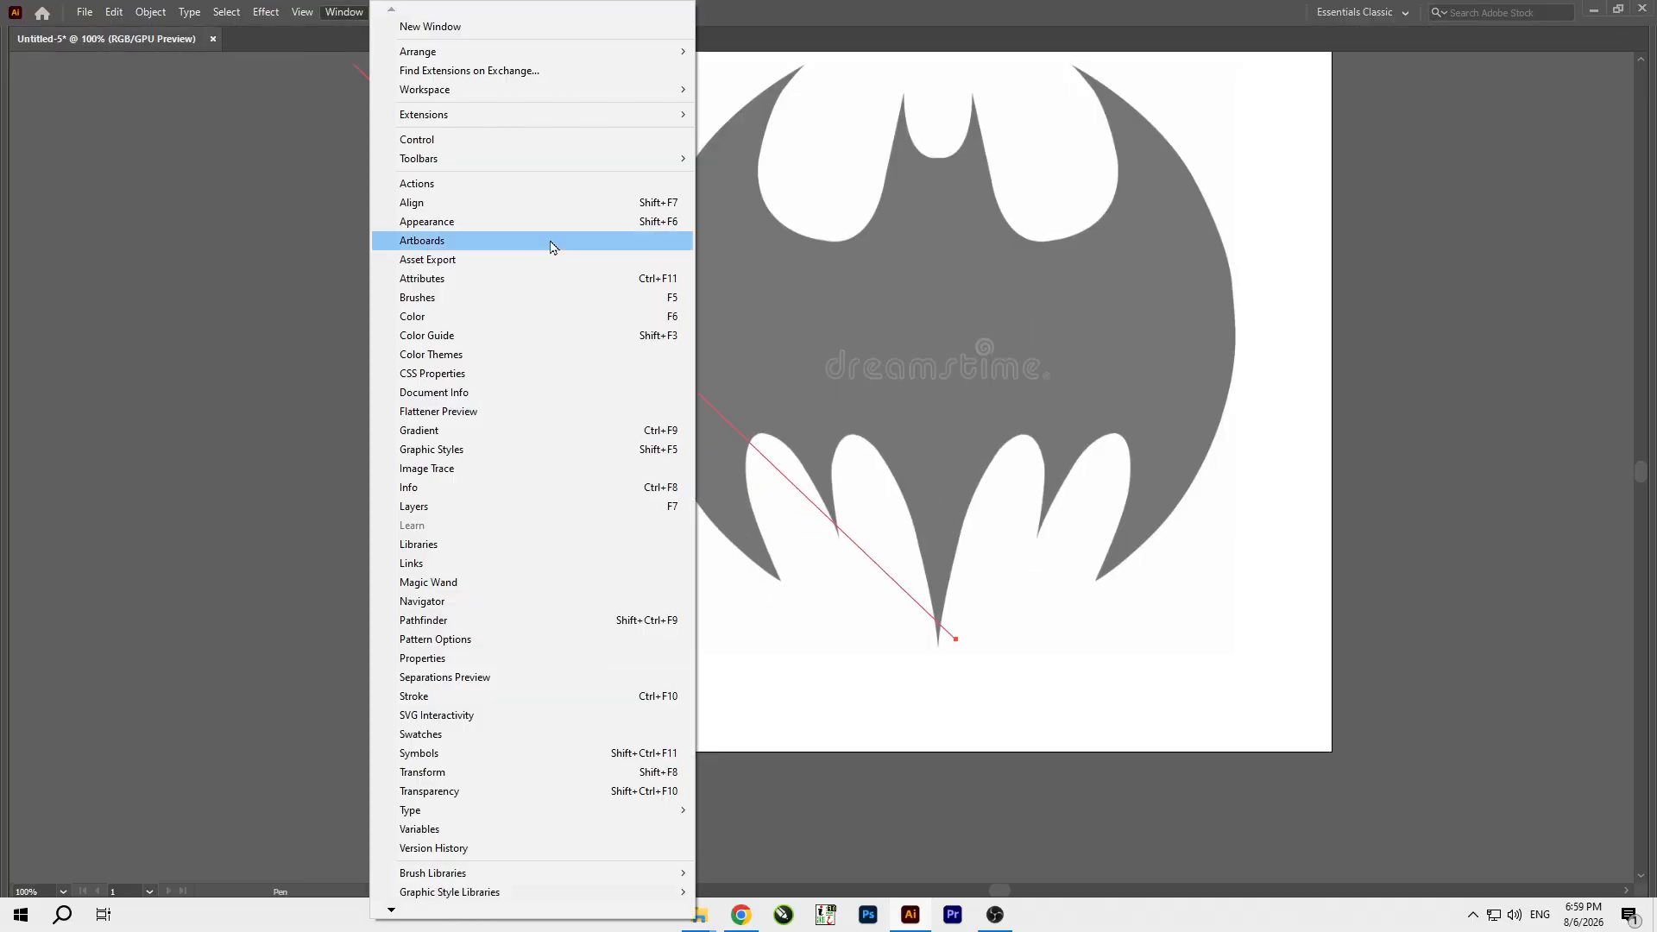
{"action": "mouse_move", "coordinate": [622, 90]}
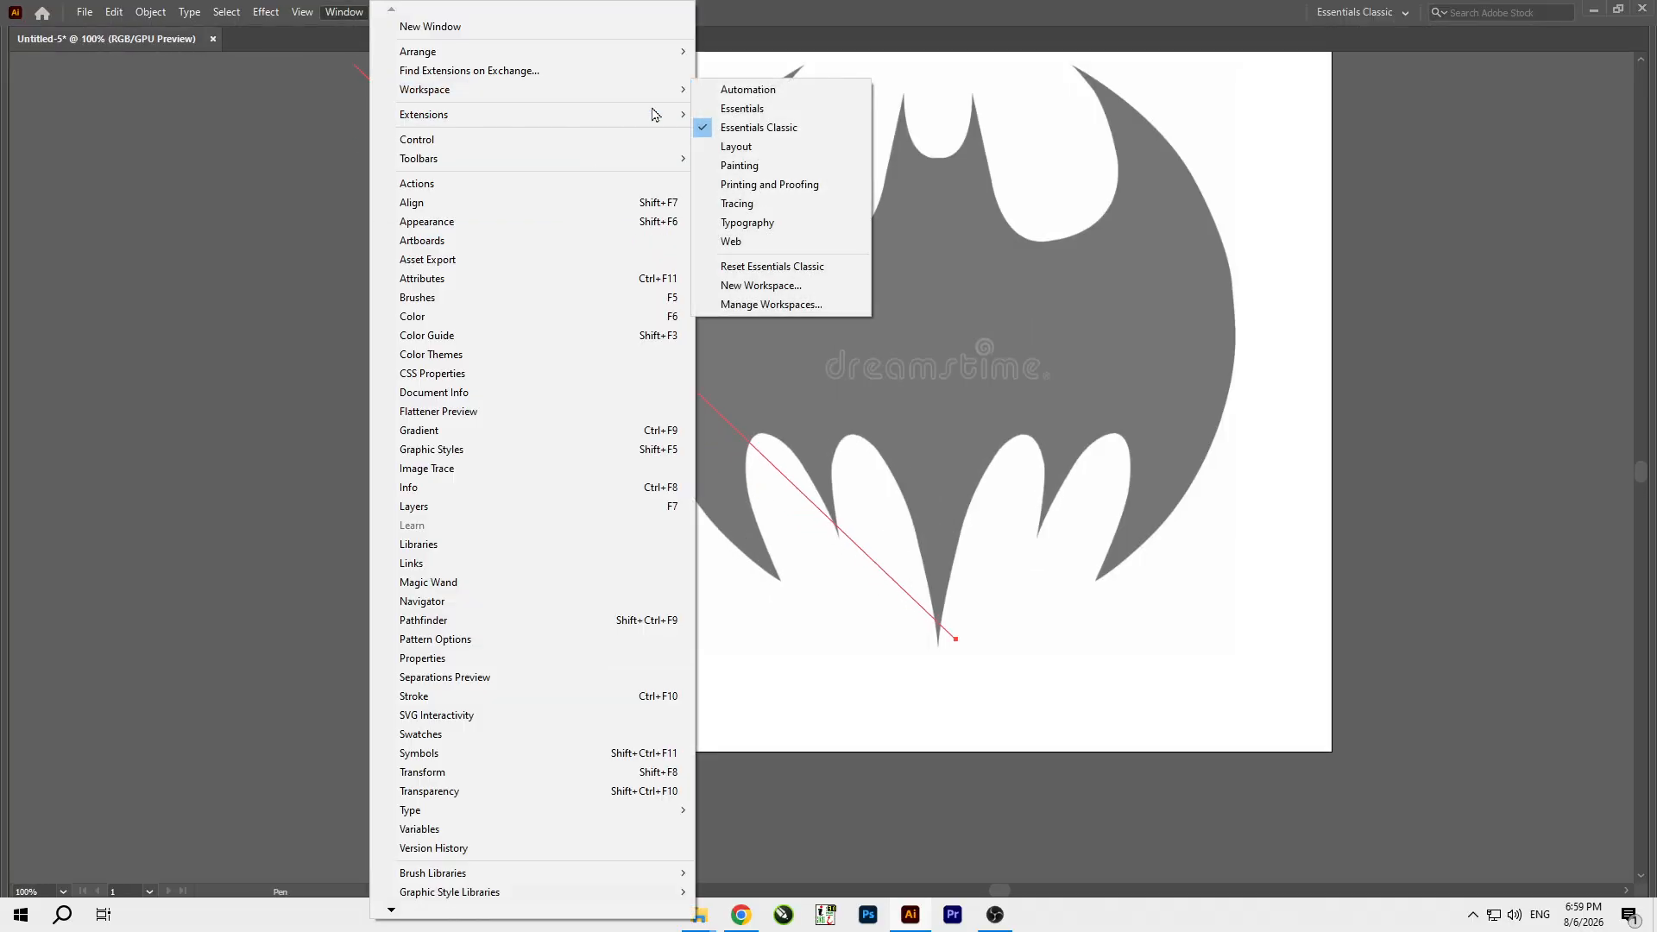
{"action": "left_click", "coordinate": [748, 266]}
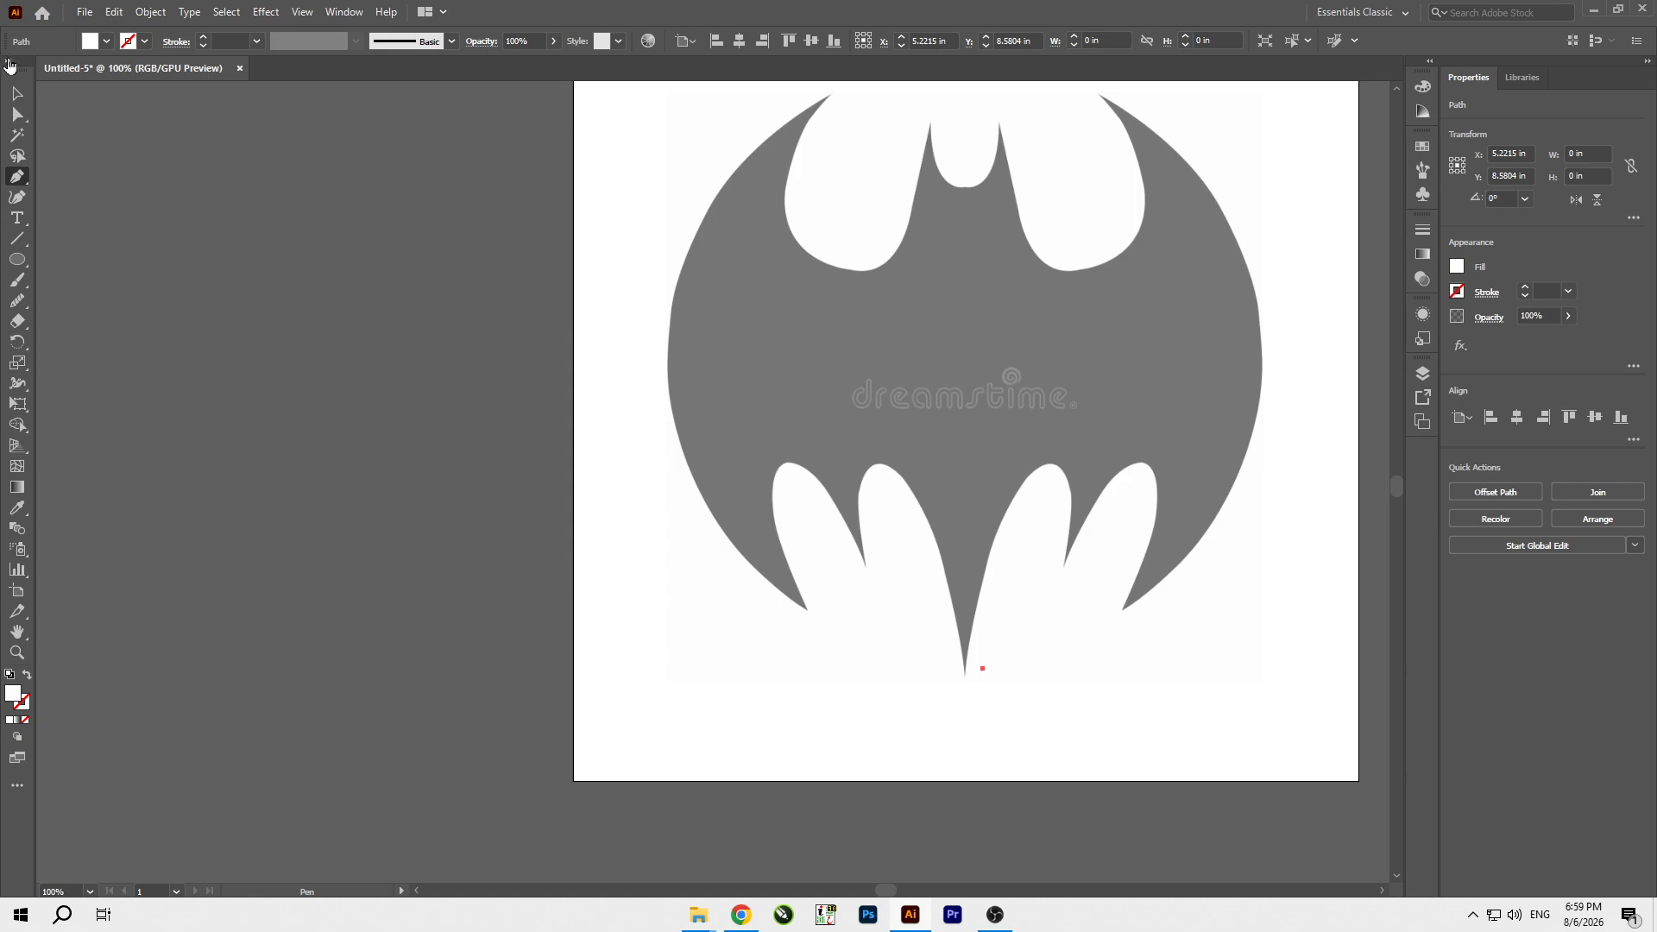
{"action": "left_click", "coordinate": [9, 64]}
{"action": "scroll", "coordinate": [1021, 683], "scroll_direction": "up", "scroll_amount": 3}
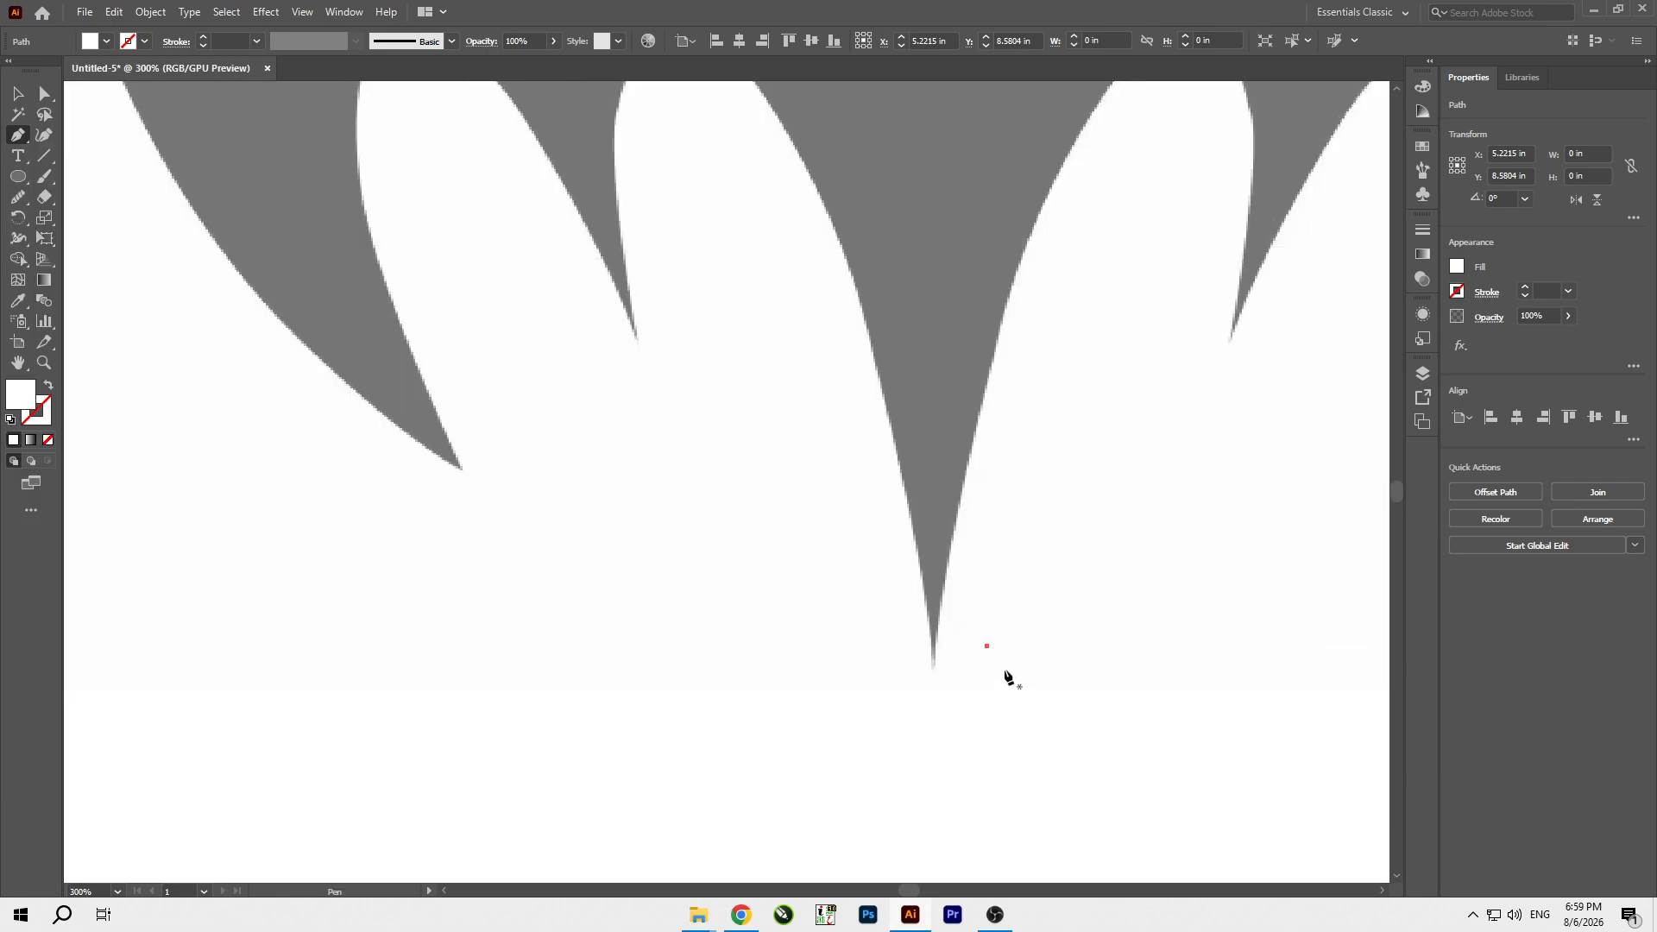
{"action": "key", "text": "ctrl+z"}
Trace the inner right scallop with the Pen tool, from the central tail tip over the arch to the first wing spike.
{"action": "scroll", "coordinate": [599, 604], "scroll_direction": "down", "scroll_amount": 4}
{"action": "scroll", "coordinate": [681, 629], "scroll_direction": "up", "scroll_amount": 1}
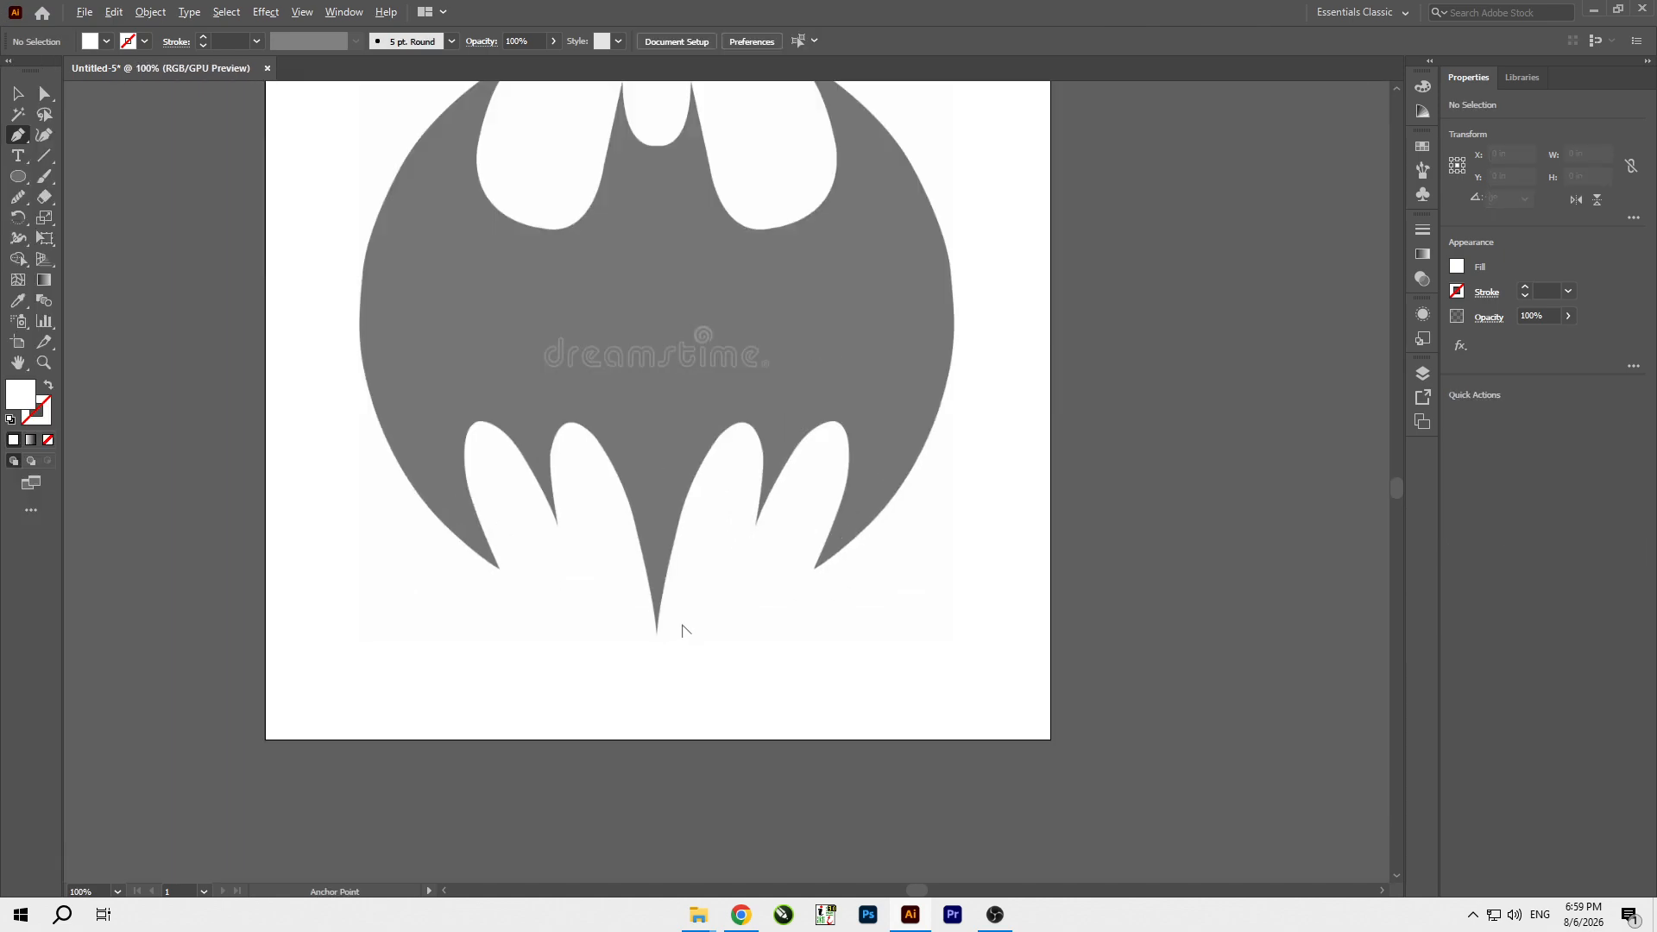
{"action": "scroll", "coordinate": [682, 628], "scroll_direction": "up", "scroll_amount": 2}
{"action": "left_click", "coordinate": [630, 647]}
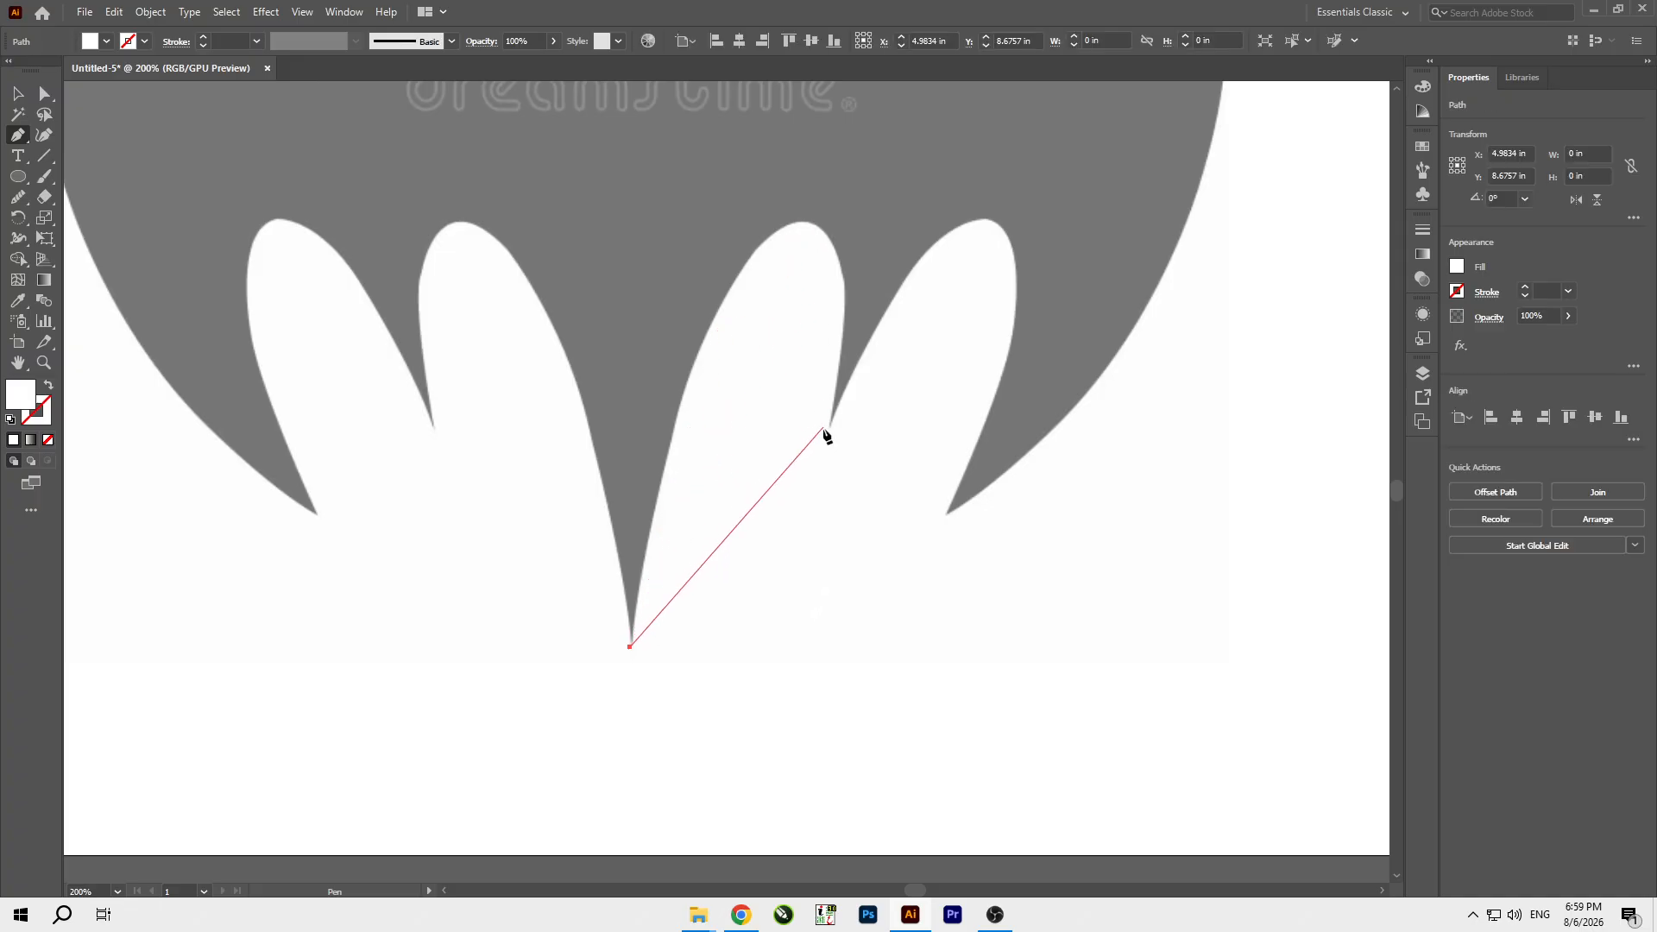
{"action": "left_click_drag", "start_coordinate": [807, 222], "coordinate": [930, 210]}
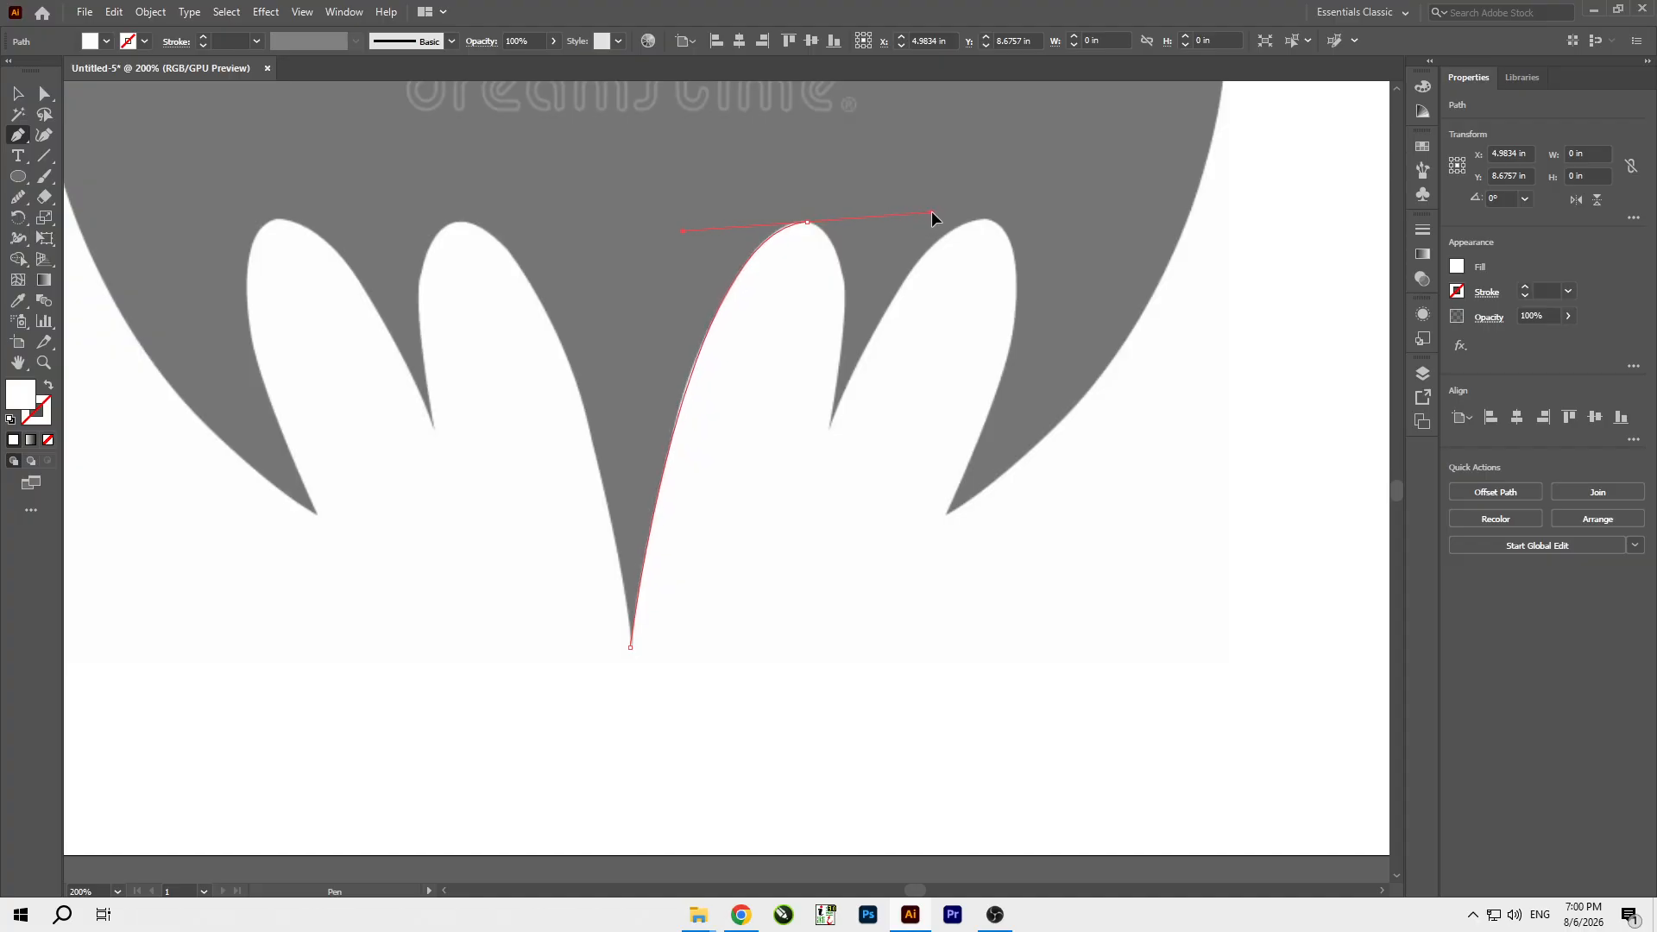
{"action": "left_click", "coordinate": [834, 428]}
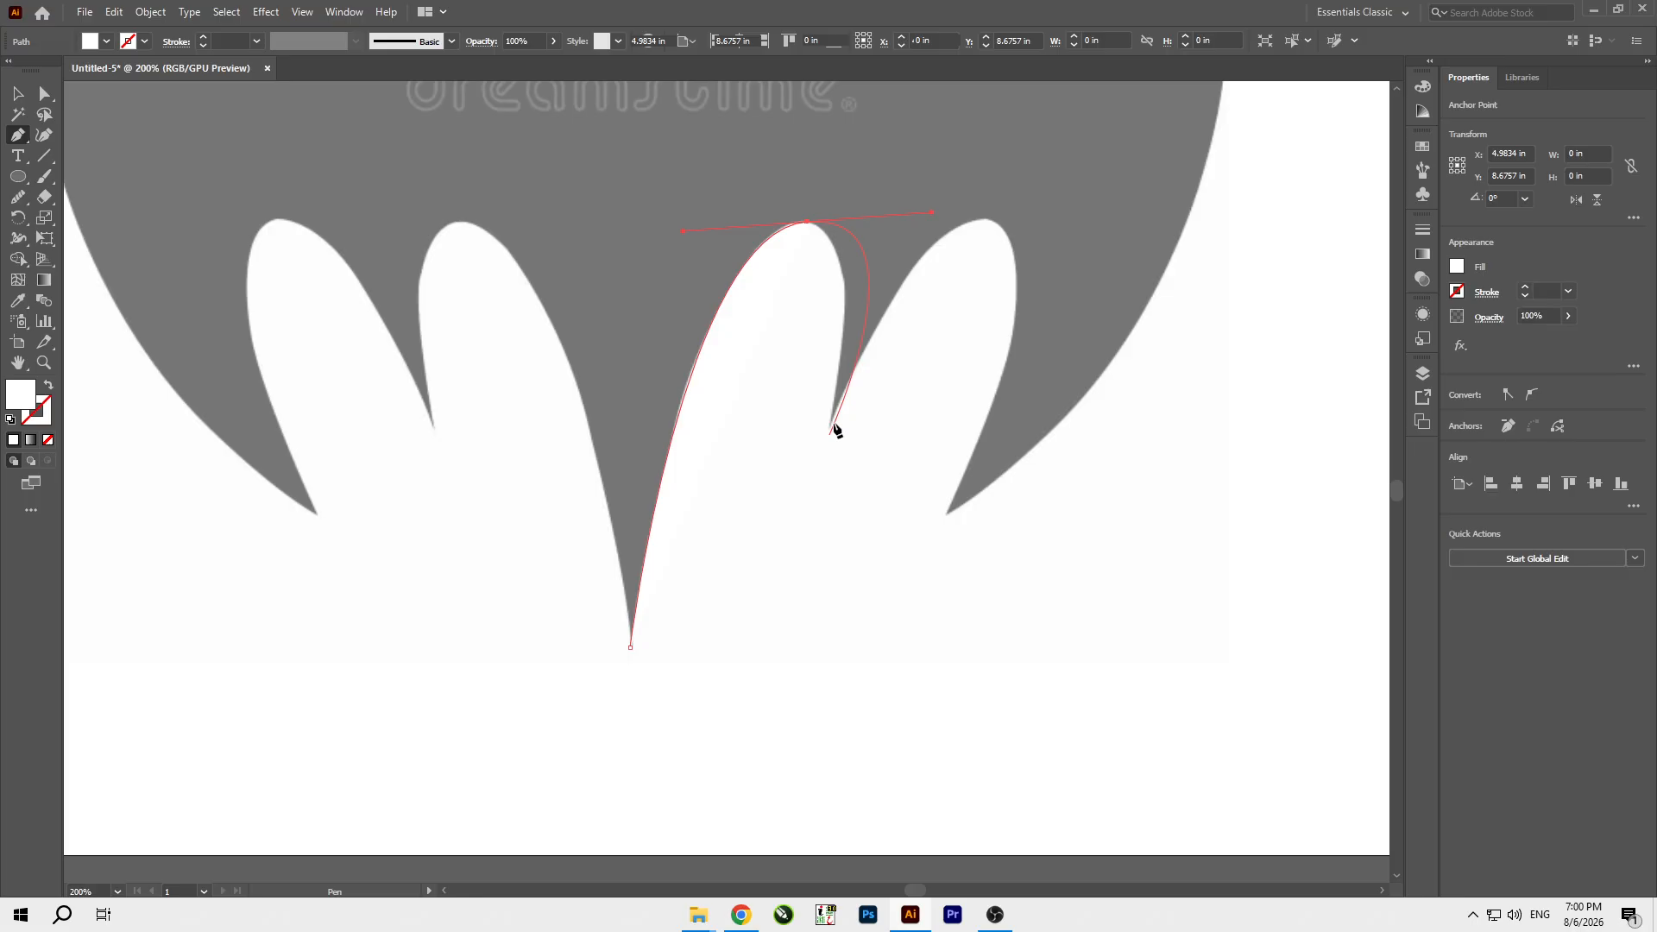
{"action": "left_click", "coordinate": [807, 222]}
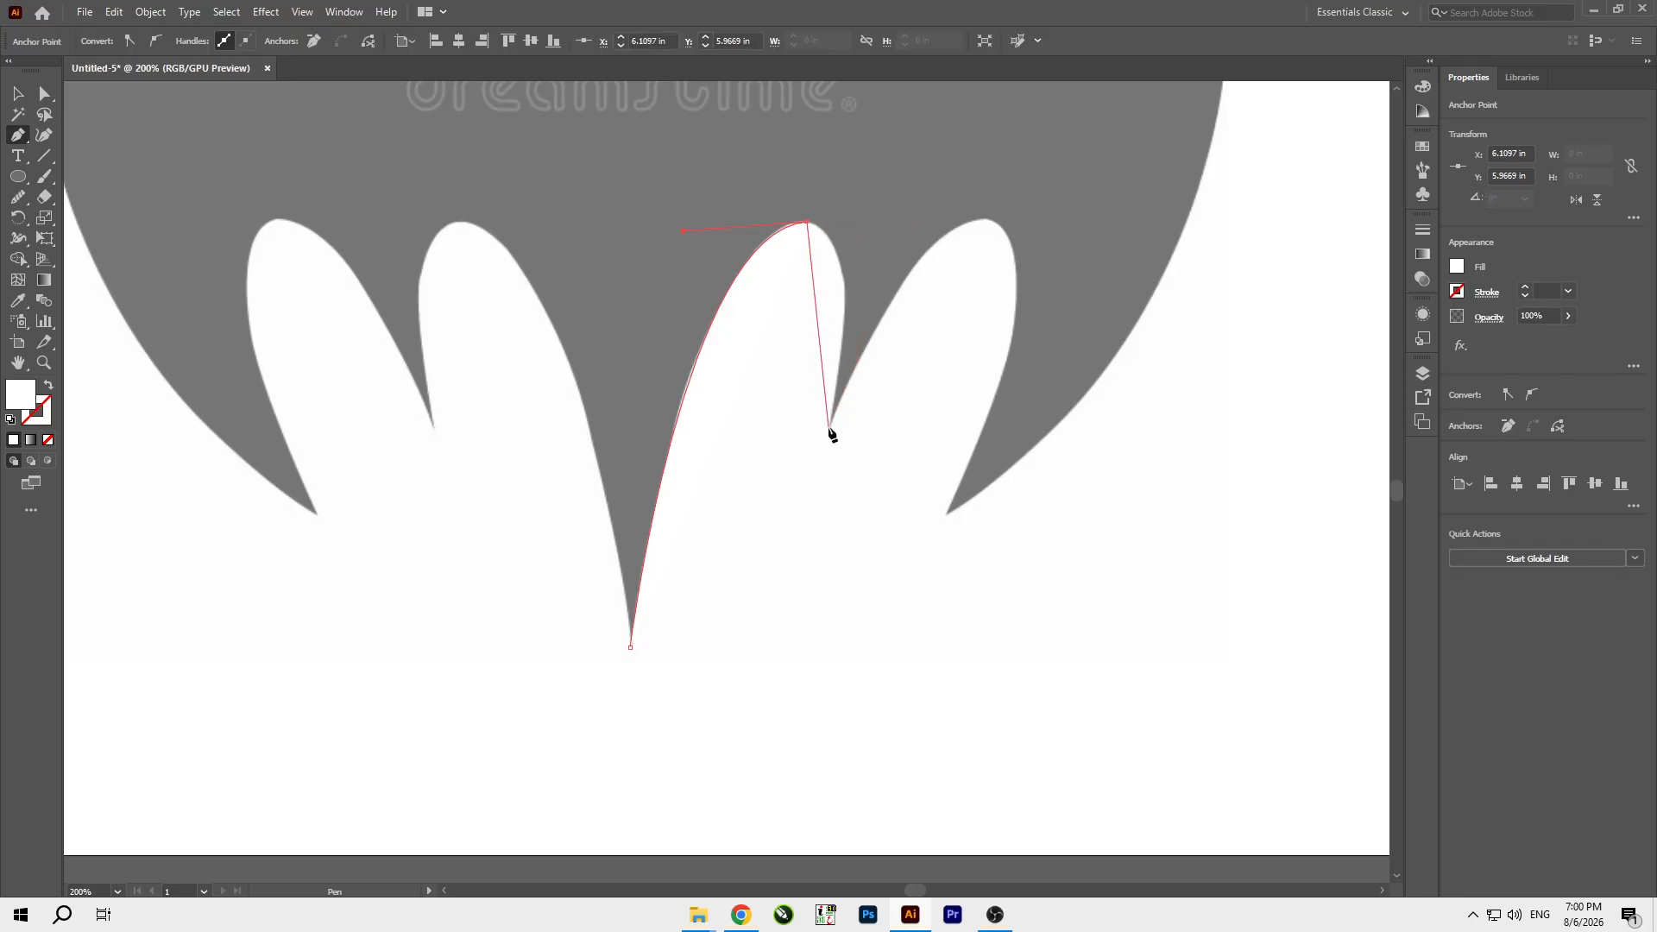
{"action": "left_click_drag", "start_coordinate": [830, 427], "coordinate": [786, 640]}
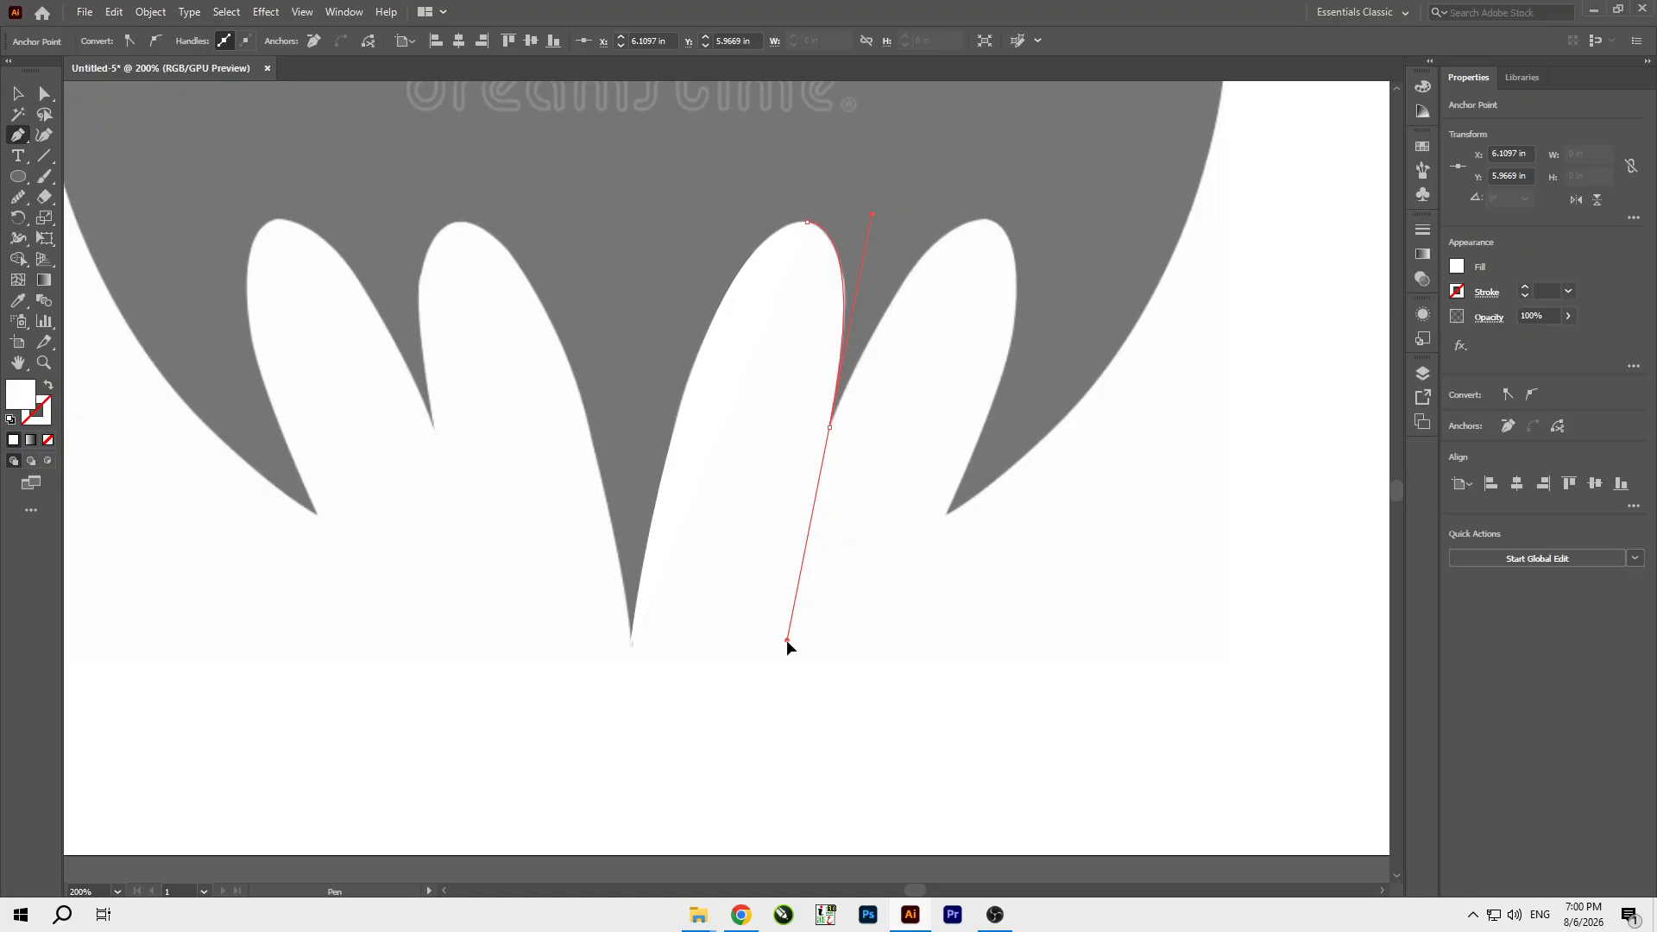
{"action": "left_click", "coordinate": [830, 428]}
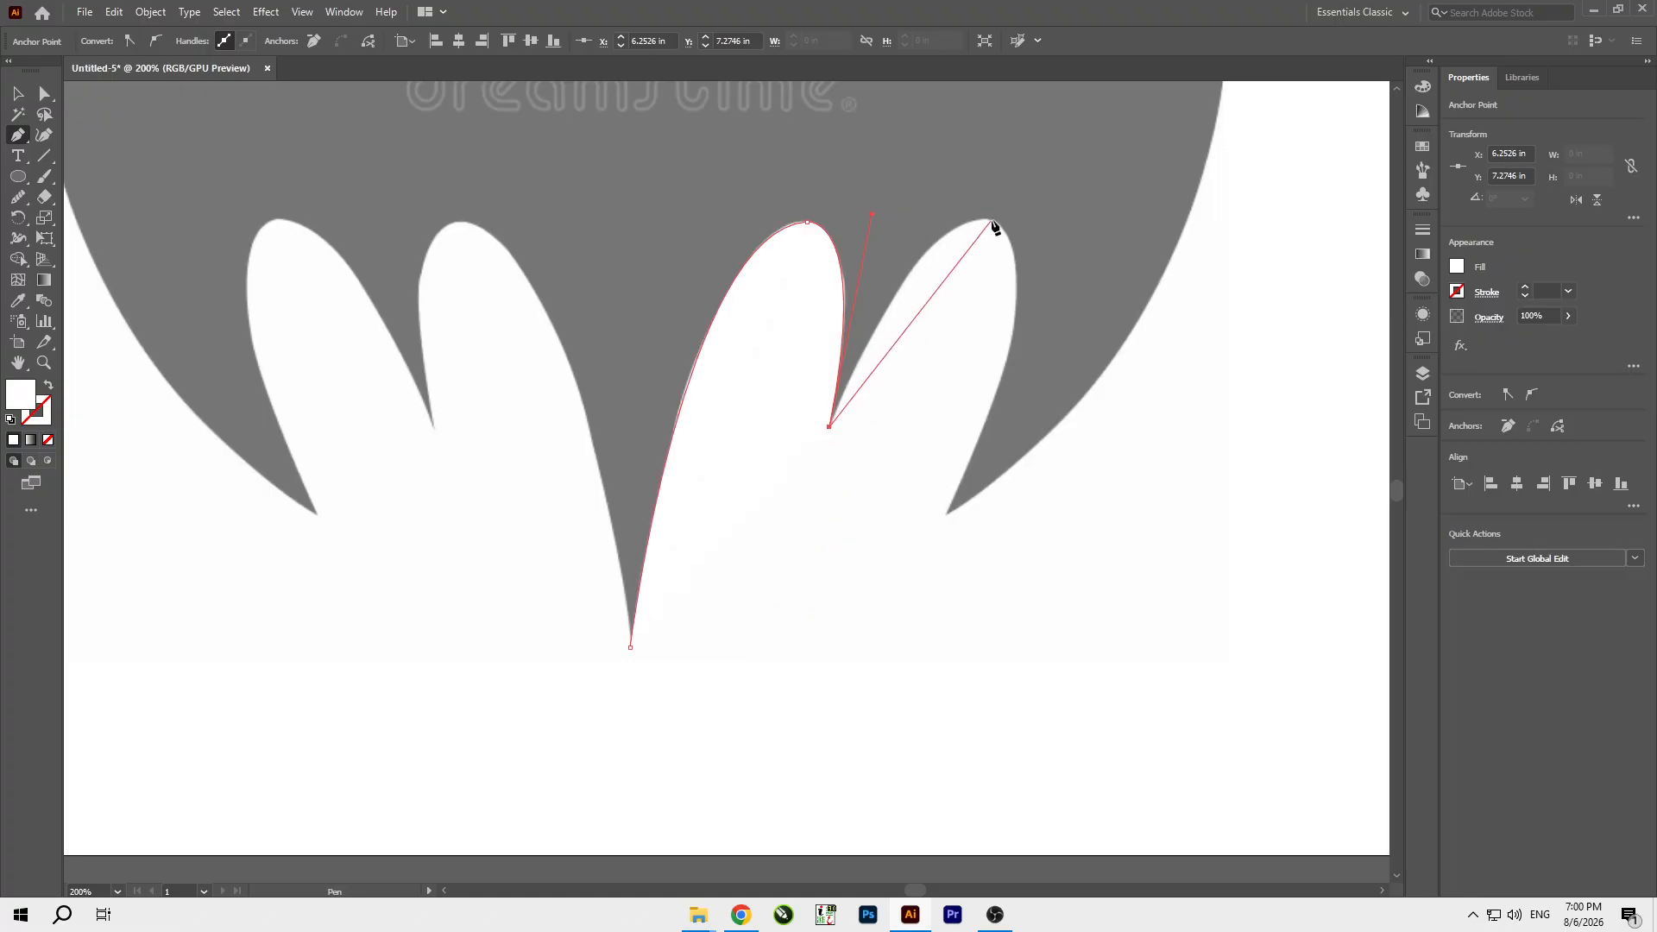
Continue the path over the outer right scallop to the lower right wing tip, ending in a corner without an outgoing handle.
{"action": "left_click_drag", "start_coordinate": [992, 222], "coordinate": [1075, 232]}
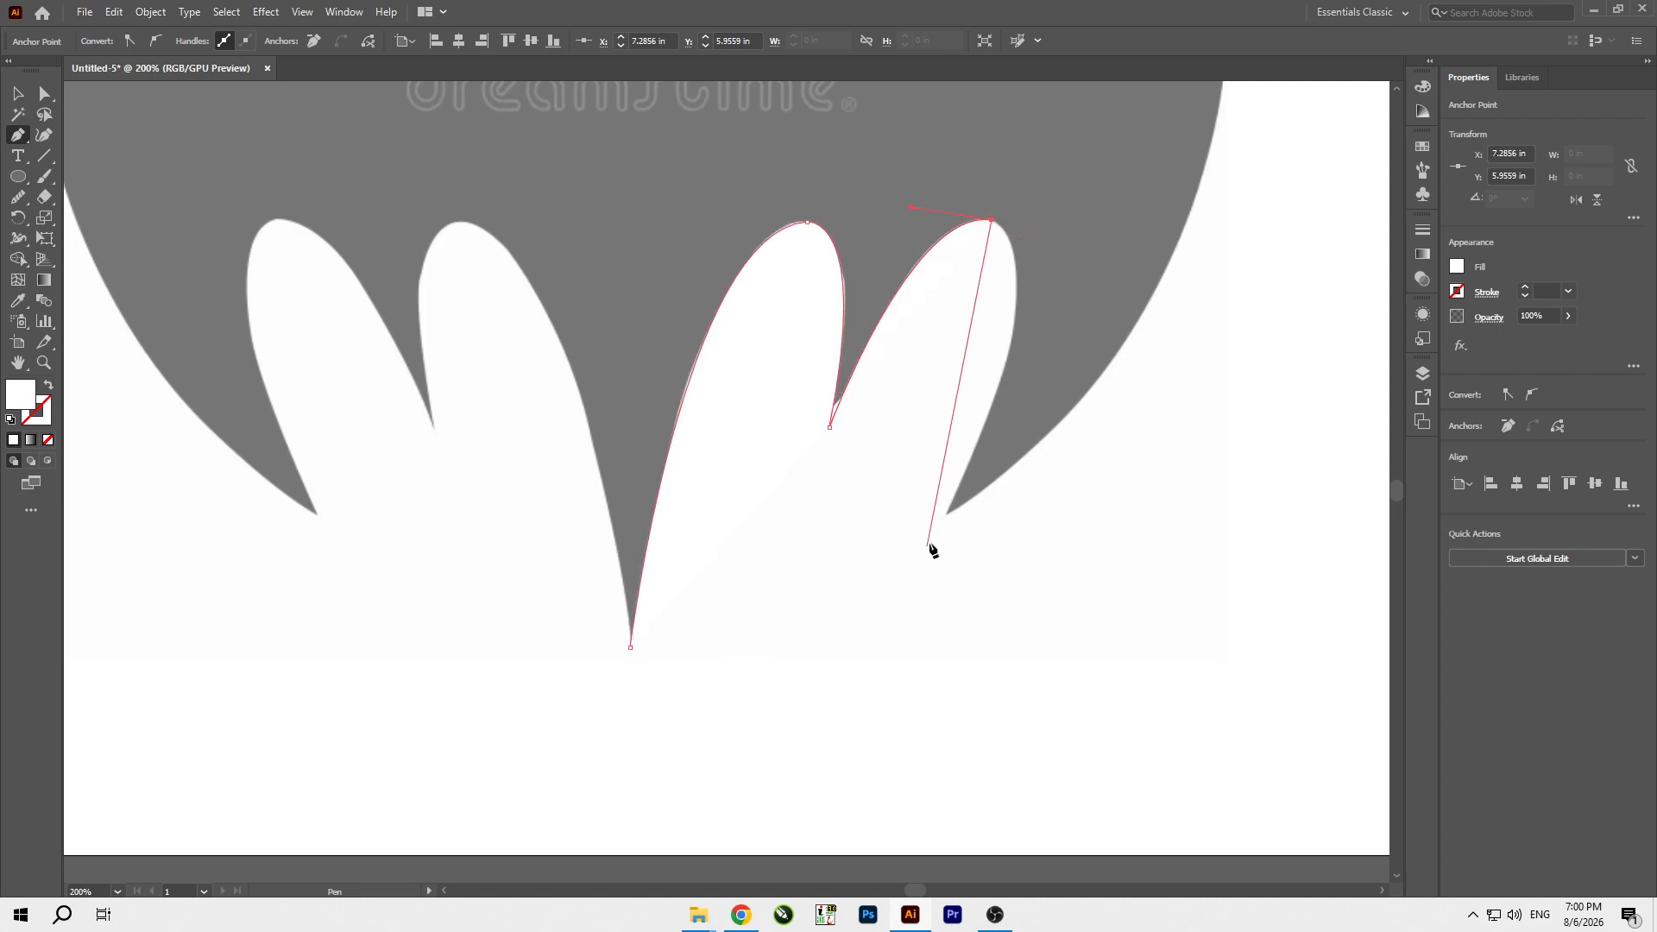
{"action": "left_click_drag", "start_coordinate": [947, 514], "coordinate": [819, 771]}
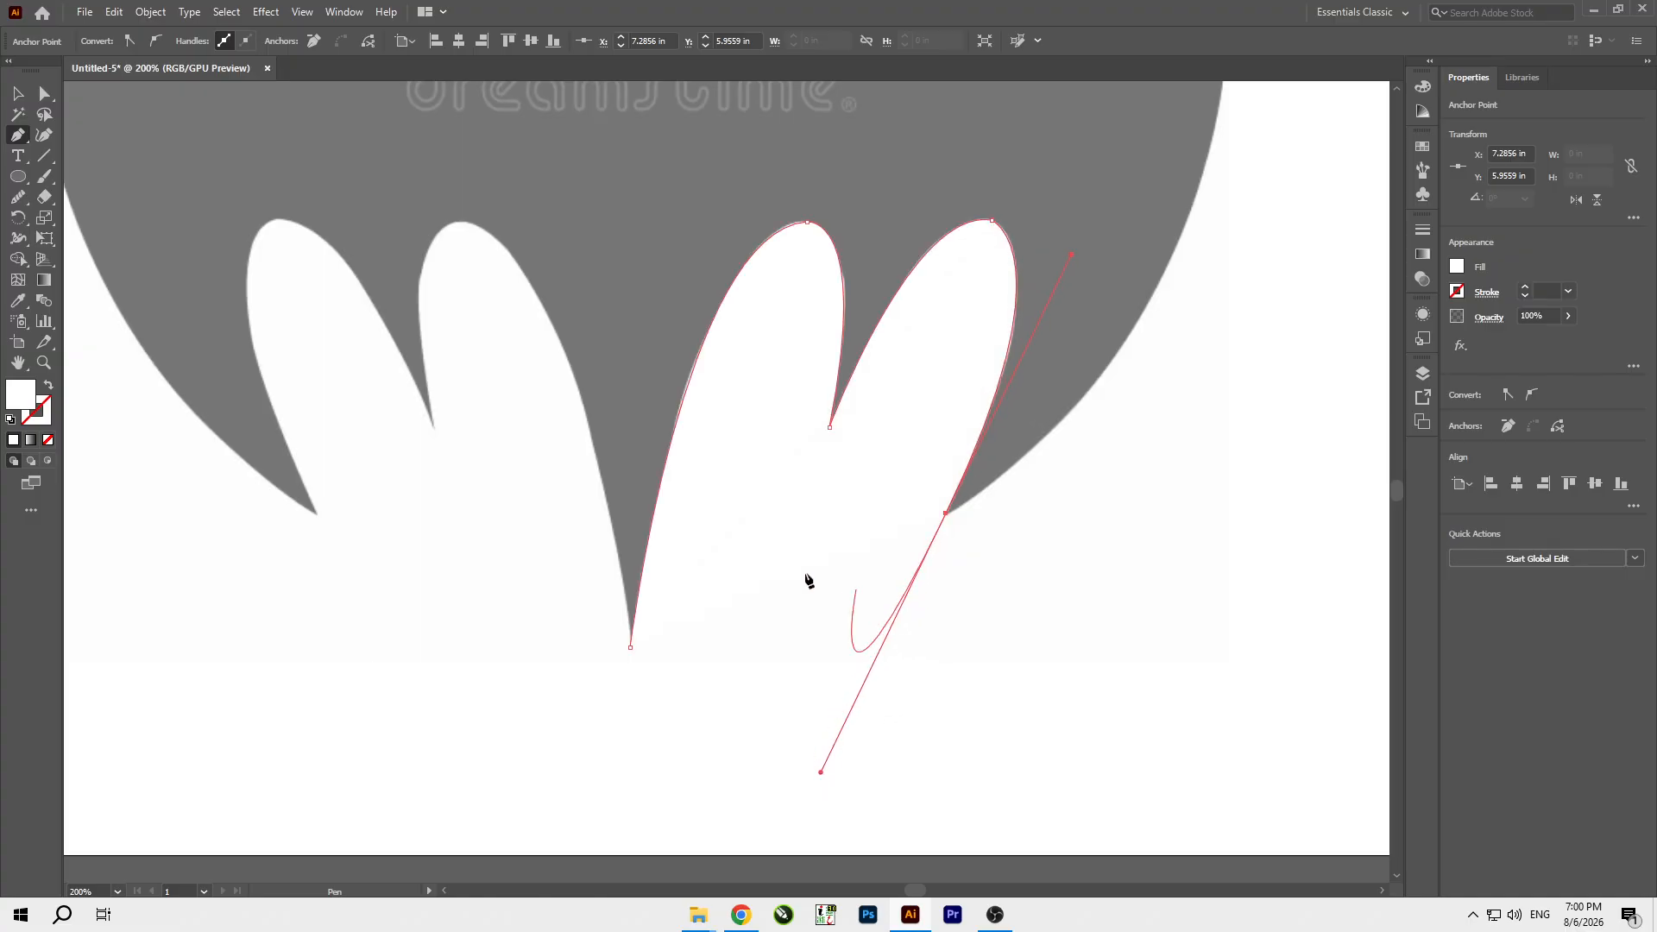
{"action": "scroll", "coordinate": [782, 574], "scroll_direction": "down", "scroll_amount": 3}
{"action": "scroll", "coordinate": [916, 404], "scroll_direction": "up", "scroll_amount": 1}
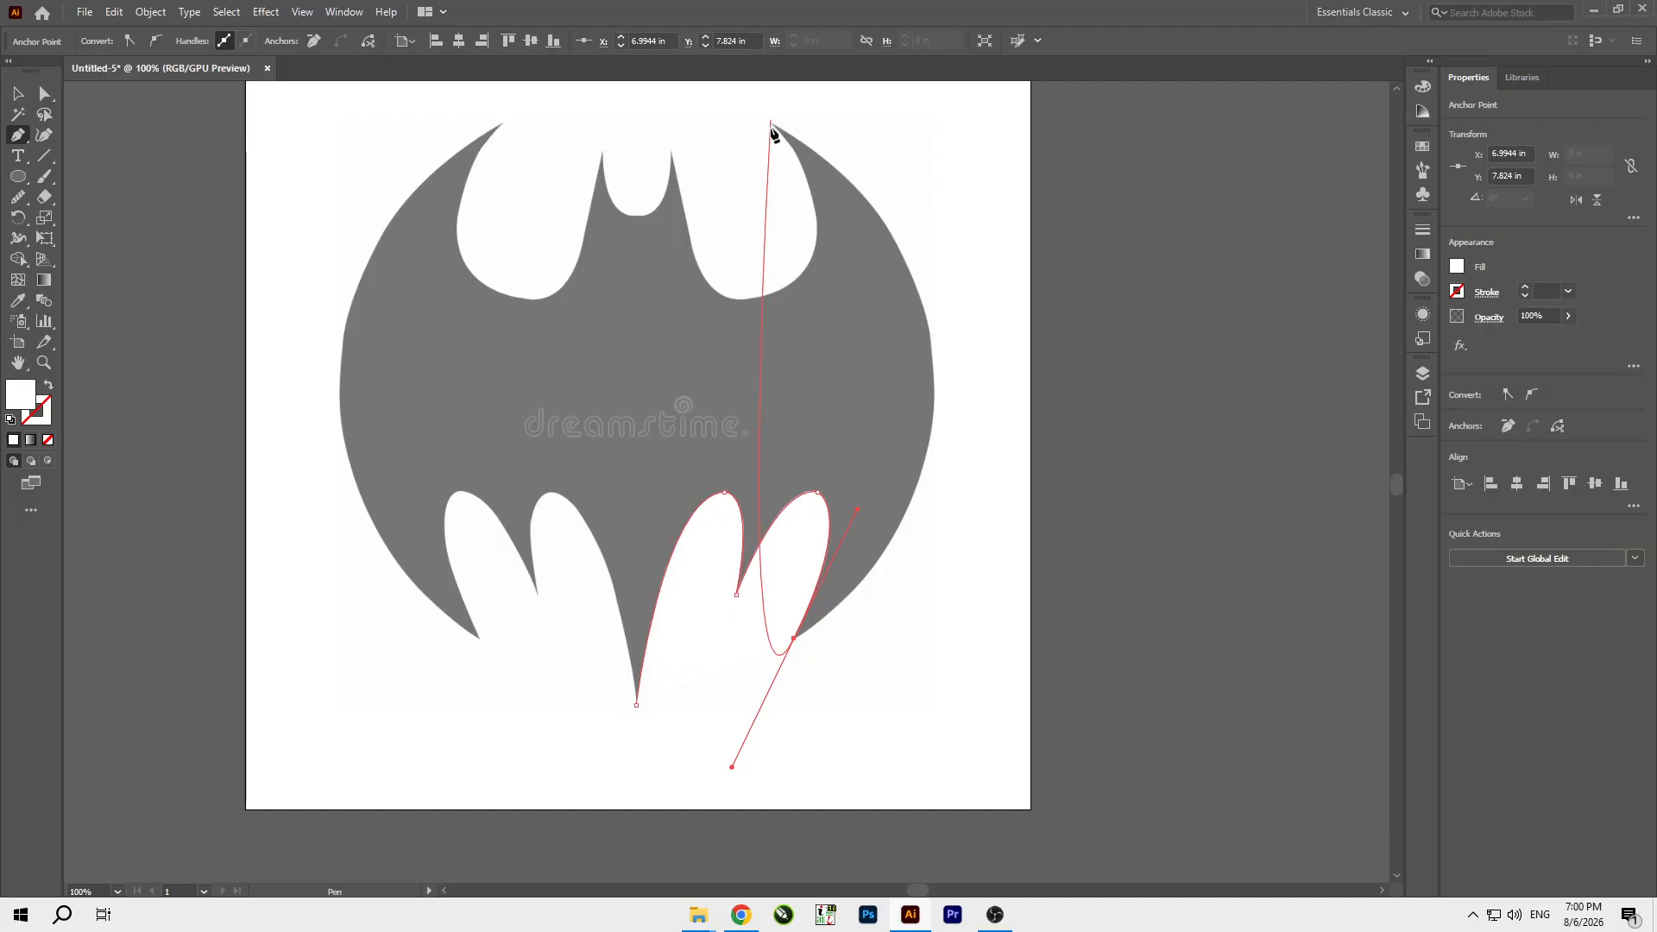
{"action": "left_click", "coordinate": [793, 640]}
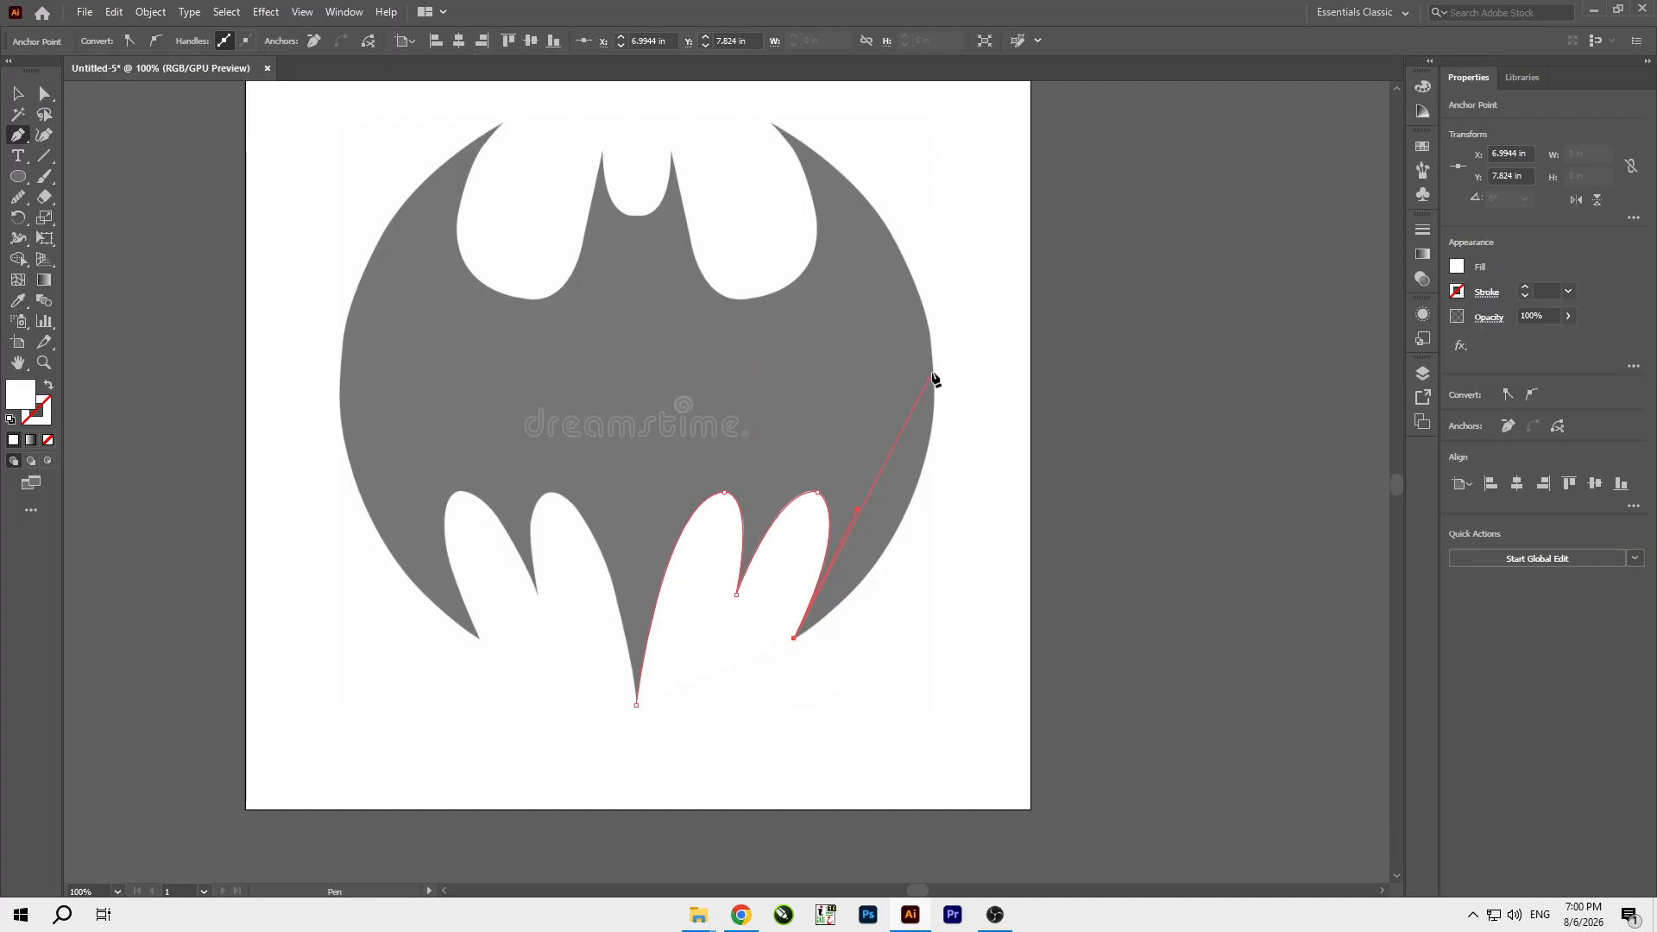
Trace the outer right wing edge up to the upper wing tip, swapping fill and stroke so the path is only outlined.
{"action": "left_click_drag", "start_coordinate": [932, 373], "coordinate": [922, 187]}
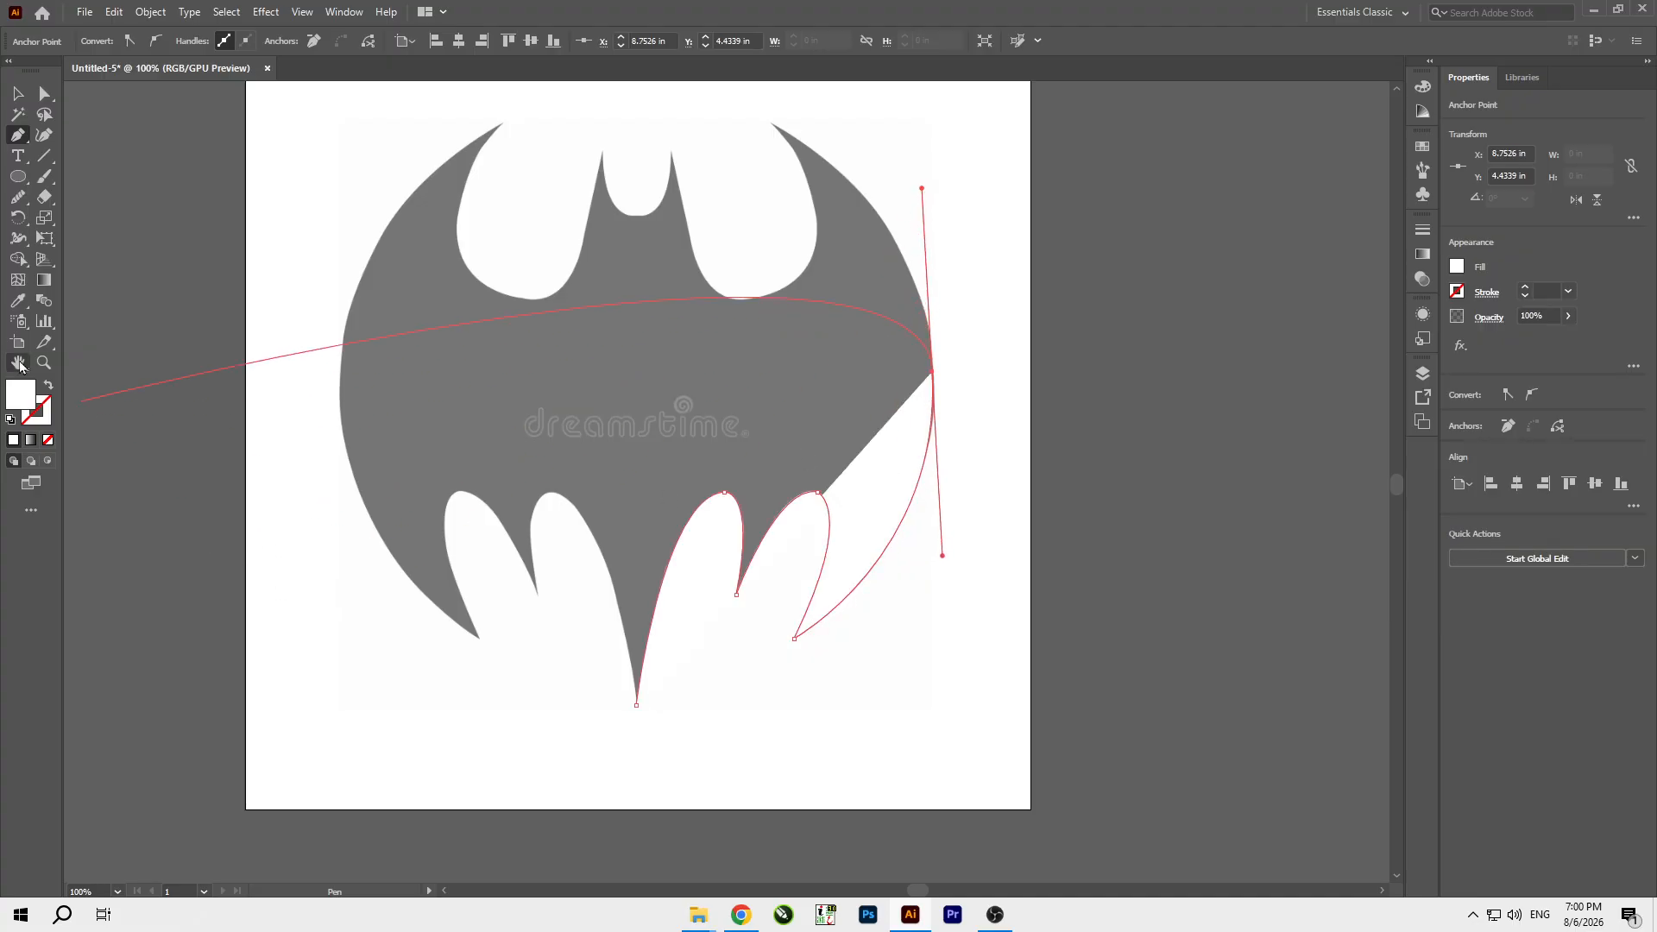
{"action": "left_click", "coordinate": [48, 385]}
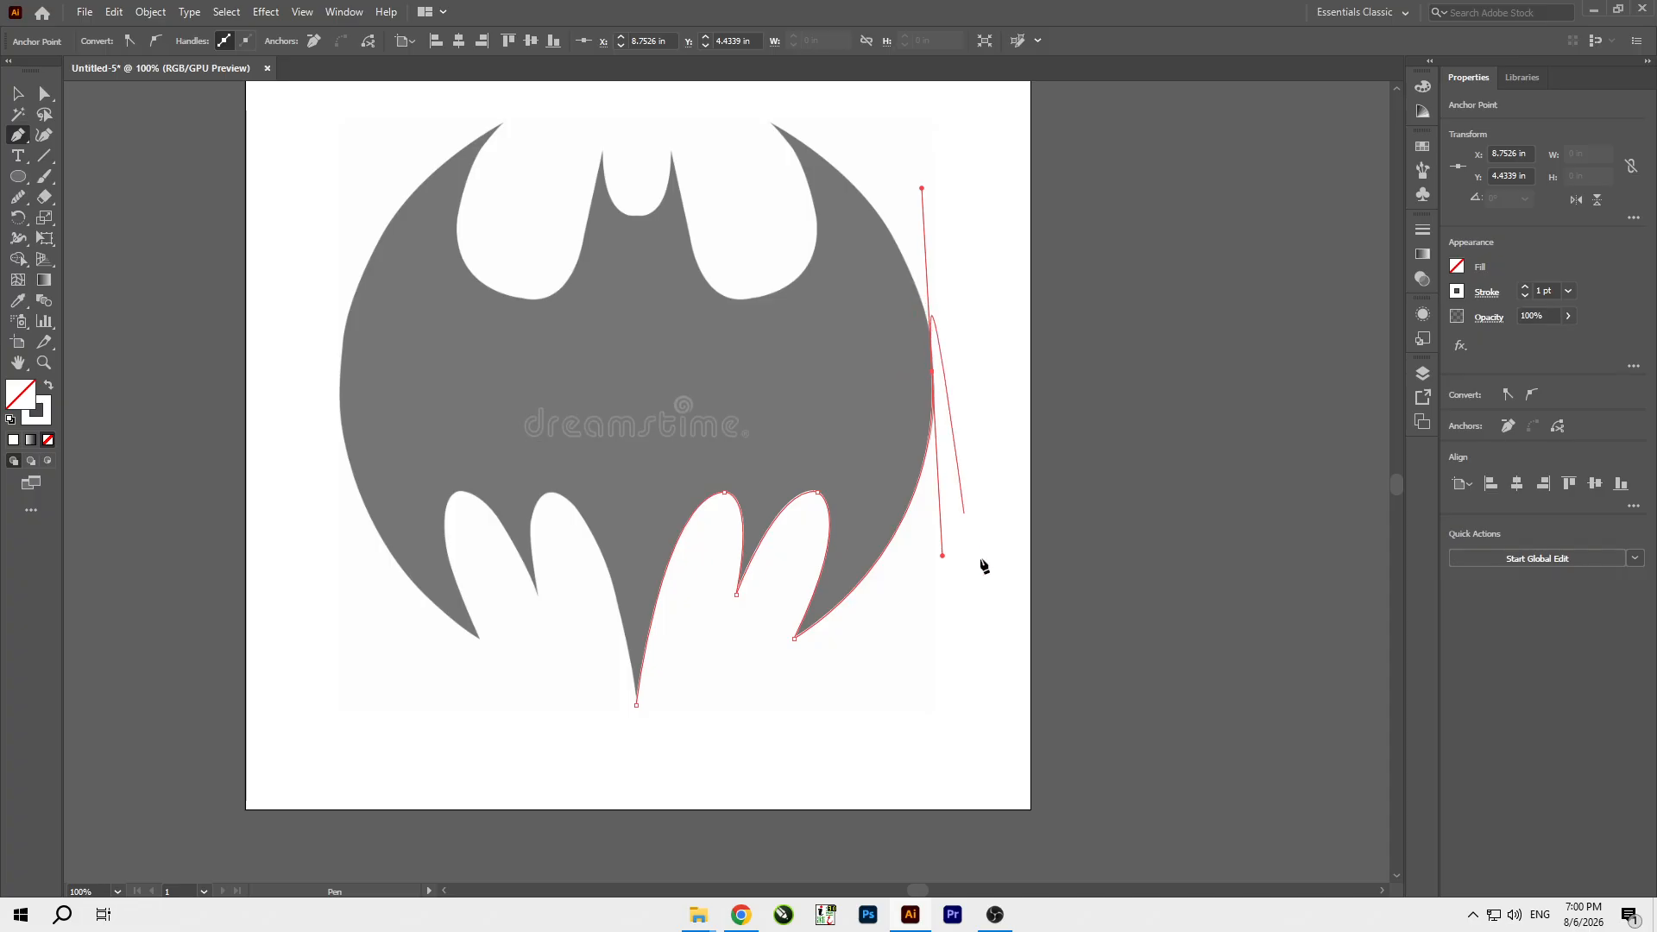
{"action": "left_click", "coordinate": [769, 124]}
{"action": "scroll", "coordinate": [774, 261], "scroll_direction": "down", "scroll_amount": 2}
{"action": "scroll", "coordinate": [712, 210], "scroll_direction": "up", "scroll_amount": 2}
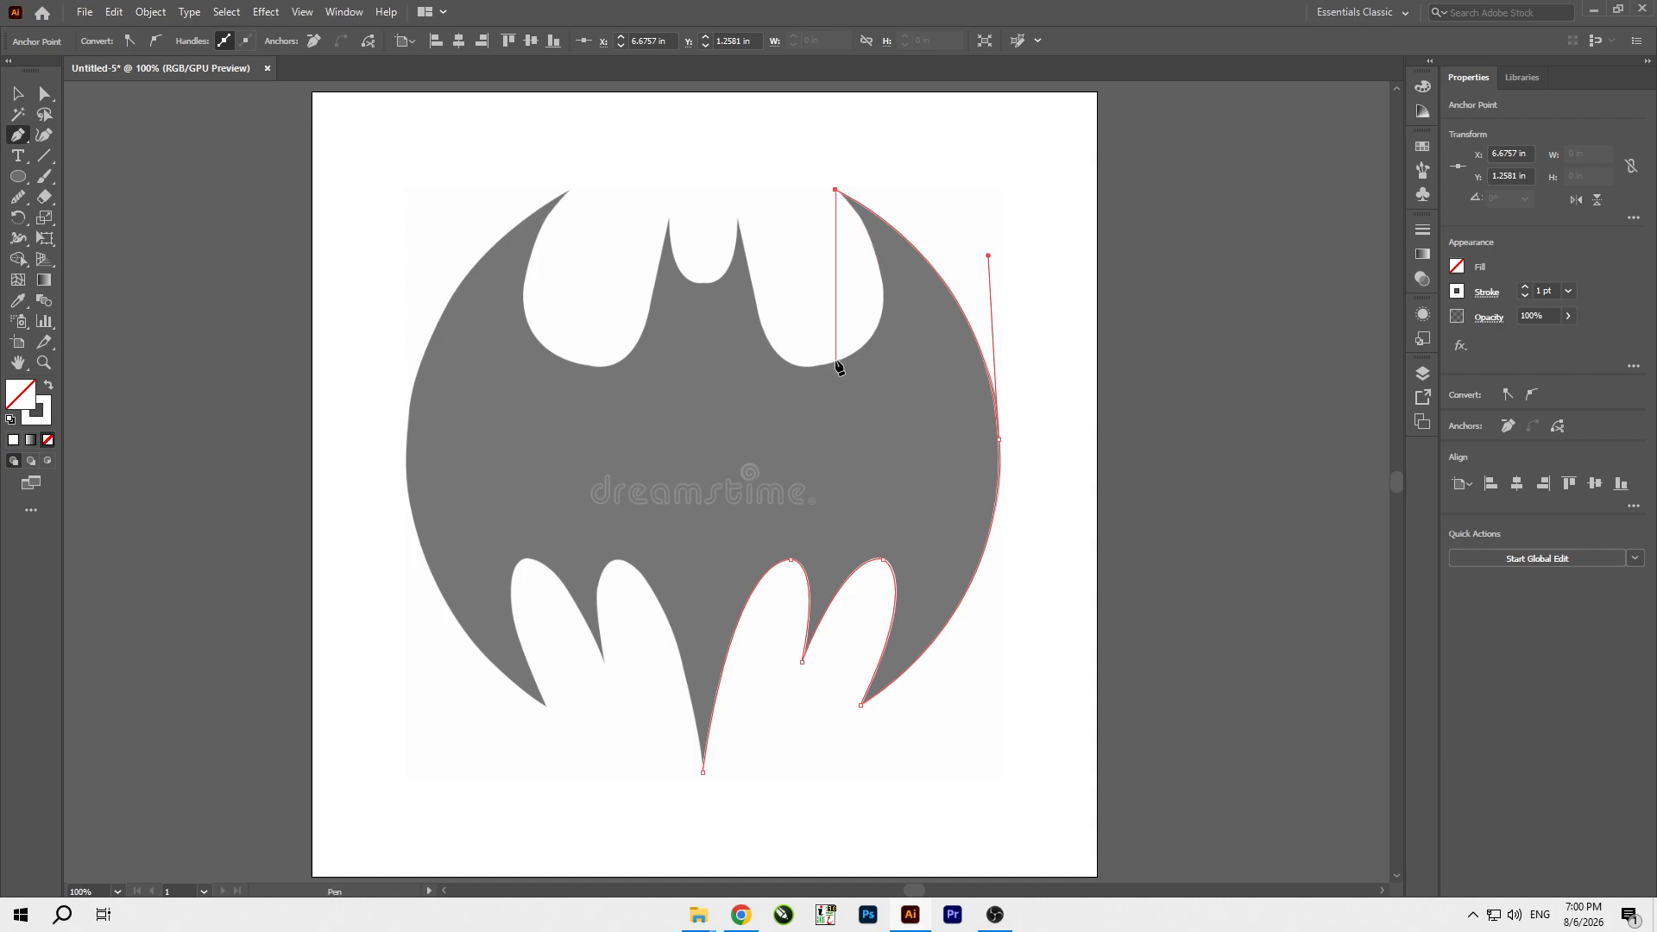
Try to trace the upper right wing cutout from the wing tip to the right ear with two curved segments.
{"action": "left_click_drag", "start_coordinate": [835, 361], "coordinate": [727, 398]}
{"action": "left_click", "coordinate": [835, 360]}
{"action": "mouse_move", "coordinate": [739, 227]}
{"action": "left_mouse_down"}
{"action": "mouse_move", "coordinate": [696, 110]}
{"action": "mouse_move", "coordinate": [648, 112]}
{"action": "mouse_move", "coordinate": [639, 143]}
{"action": "mouse_move", "coordinate": [720, 202]}
{"action": "left_mouse_up"}
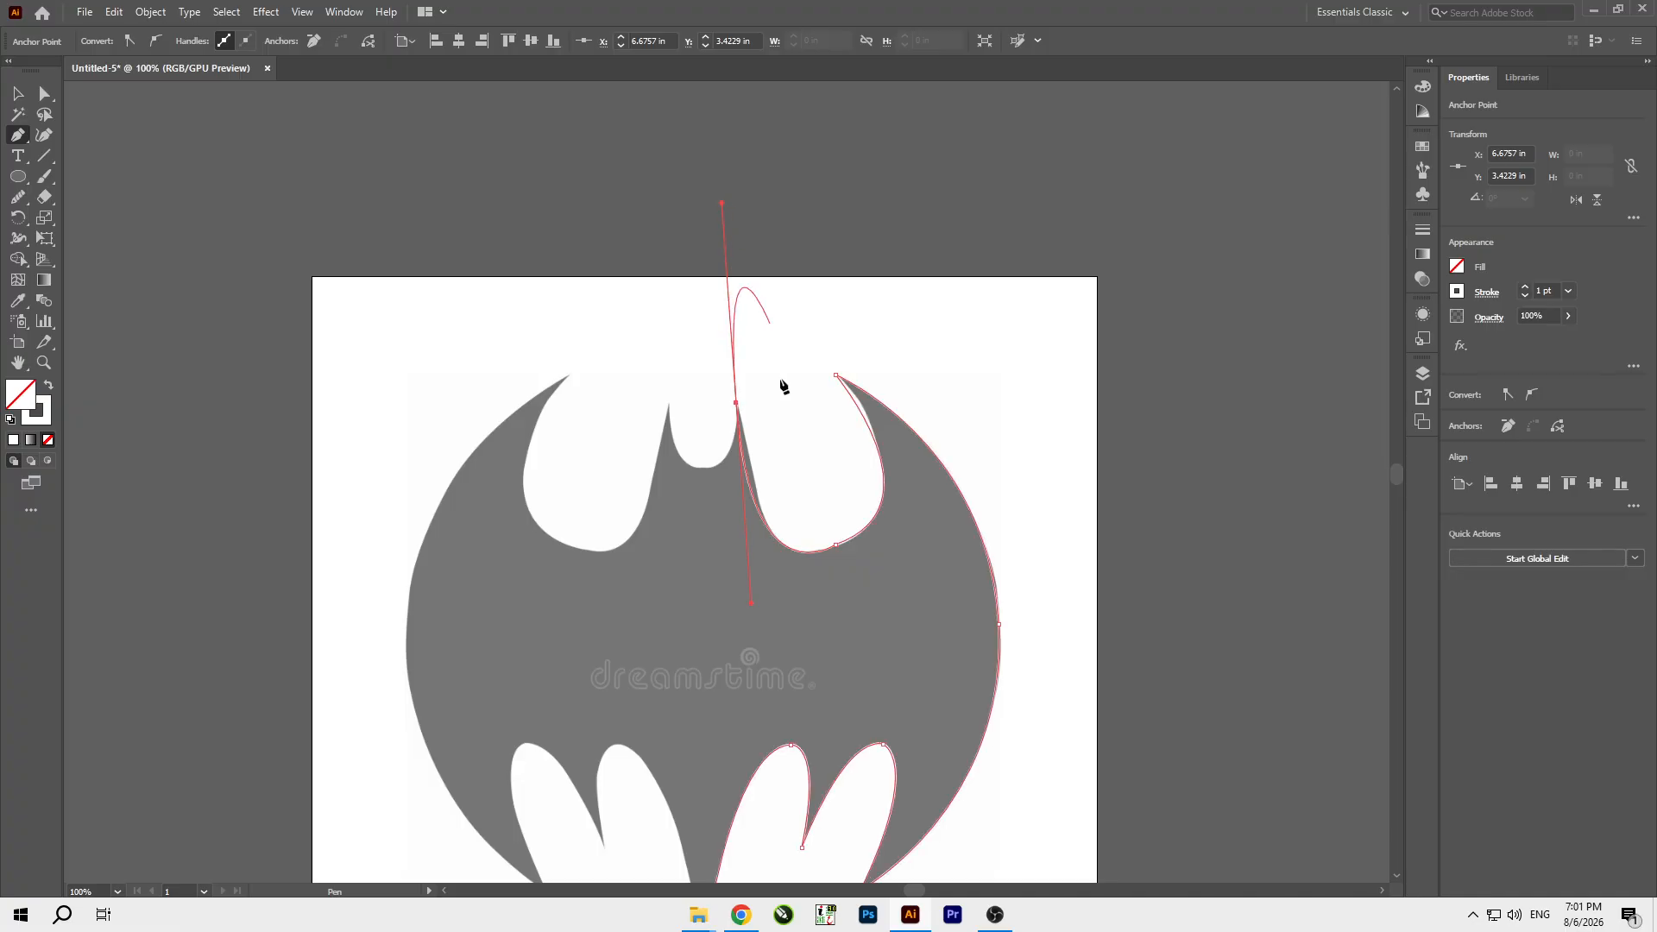
{"action": "key", "text": "ctrl+z"}
{"action": "scroll", "coordinate": [776, 546], "scroll_direction": "up", "scroll_amount": 2}
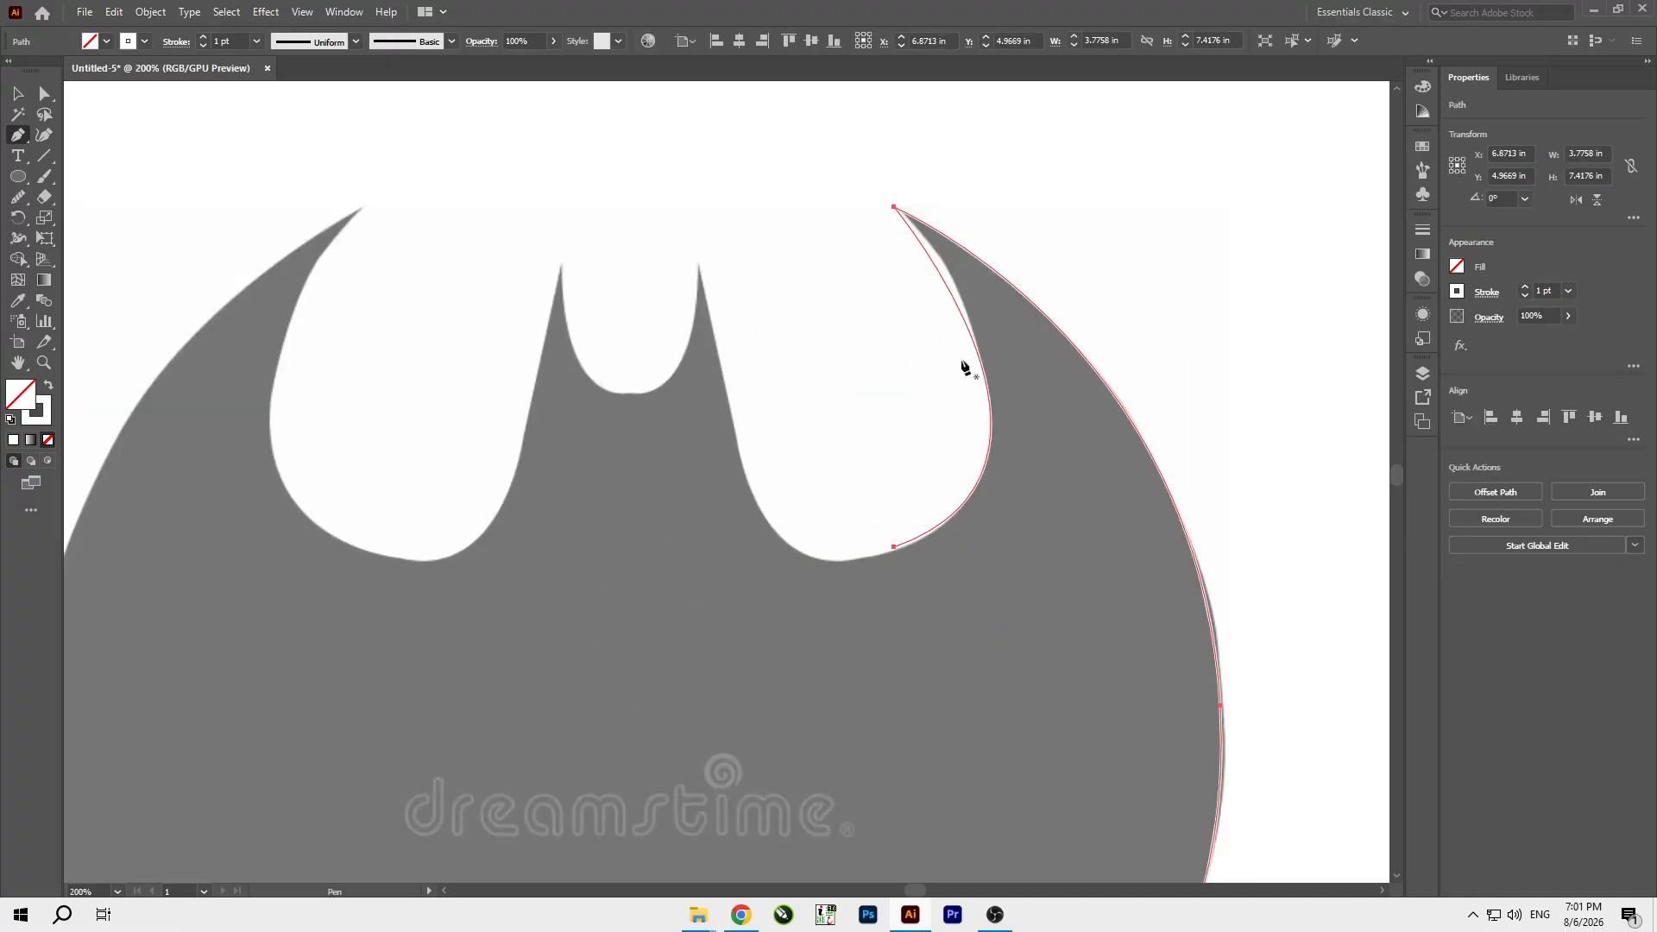
{"action": "key", "text": "Delete"}
{"action": "scroll", "coordinate": [942, 397], "scroll_direction": "down", "scroll_amount": 3}
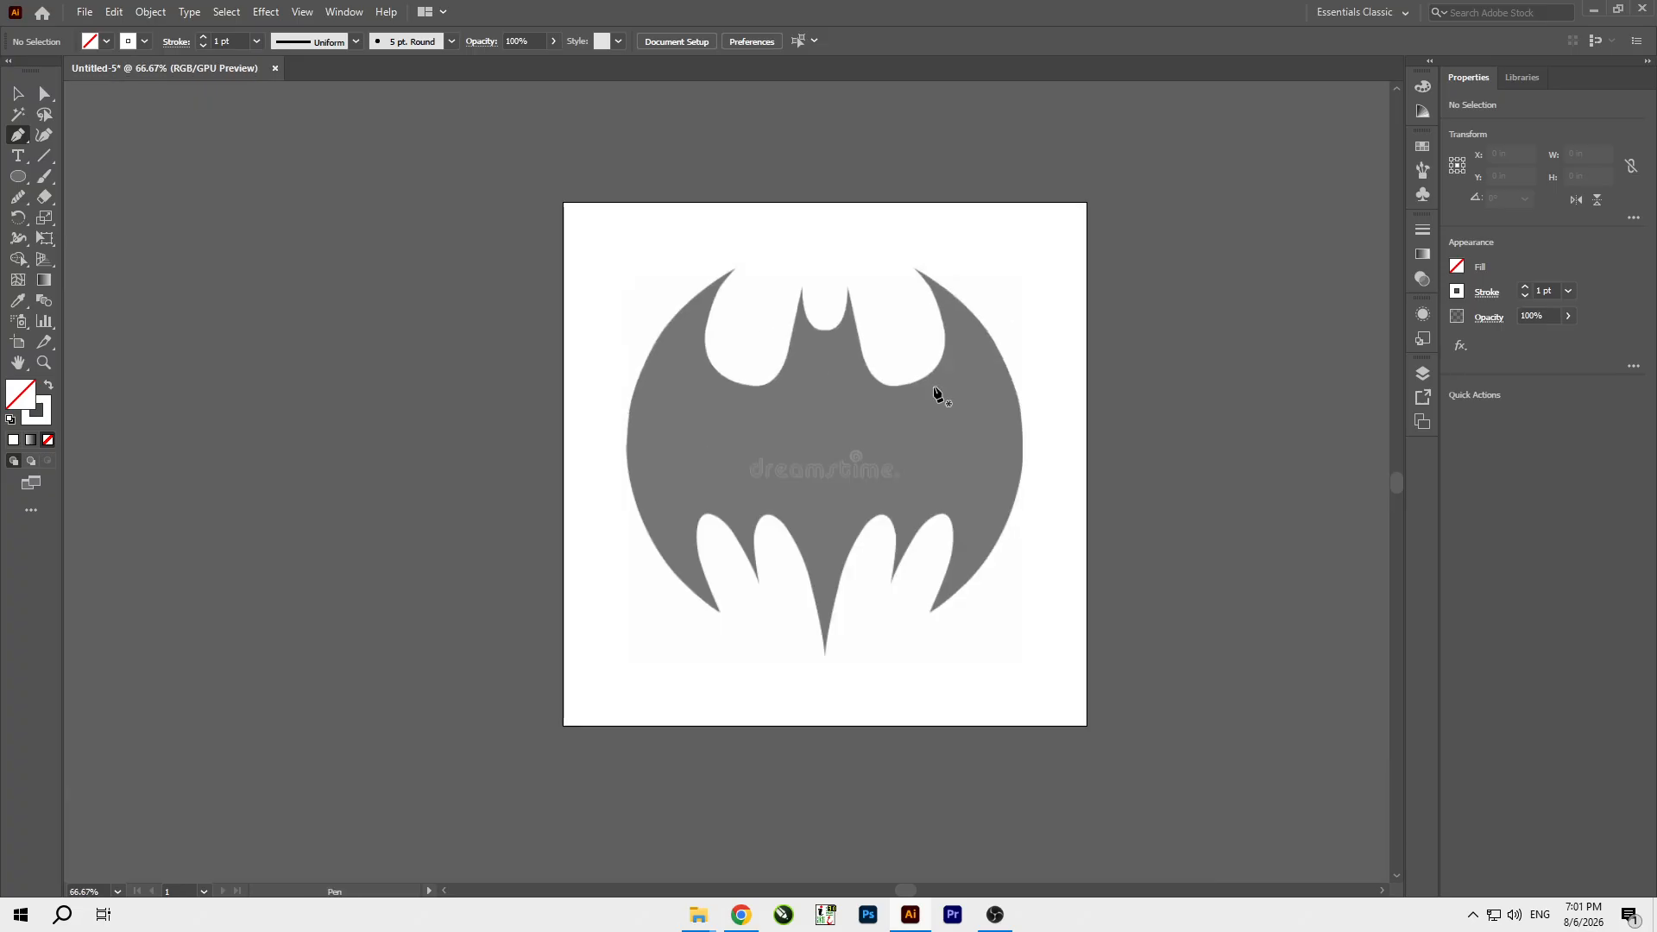
{"action": "key", "text": "ctrl+z"}
{"action": "scroll", "coordinate": [920, 272], "scroll_direction": "up", "scroll_amount": 2}
{"action": "left_click", "coordinate": [901, 527]}
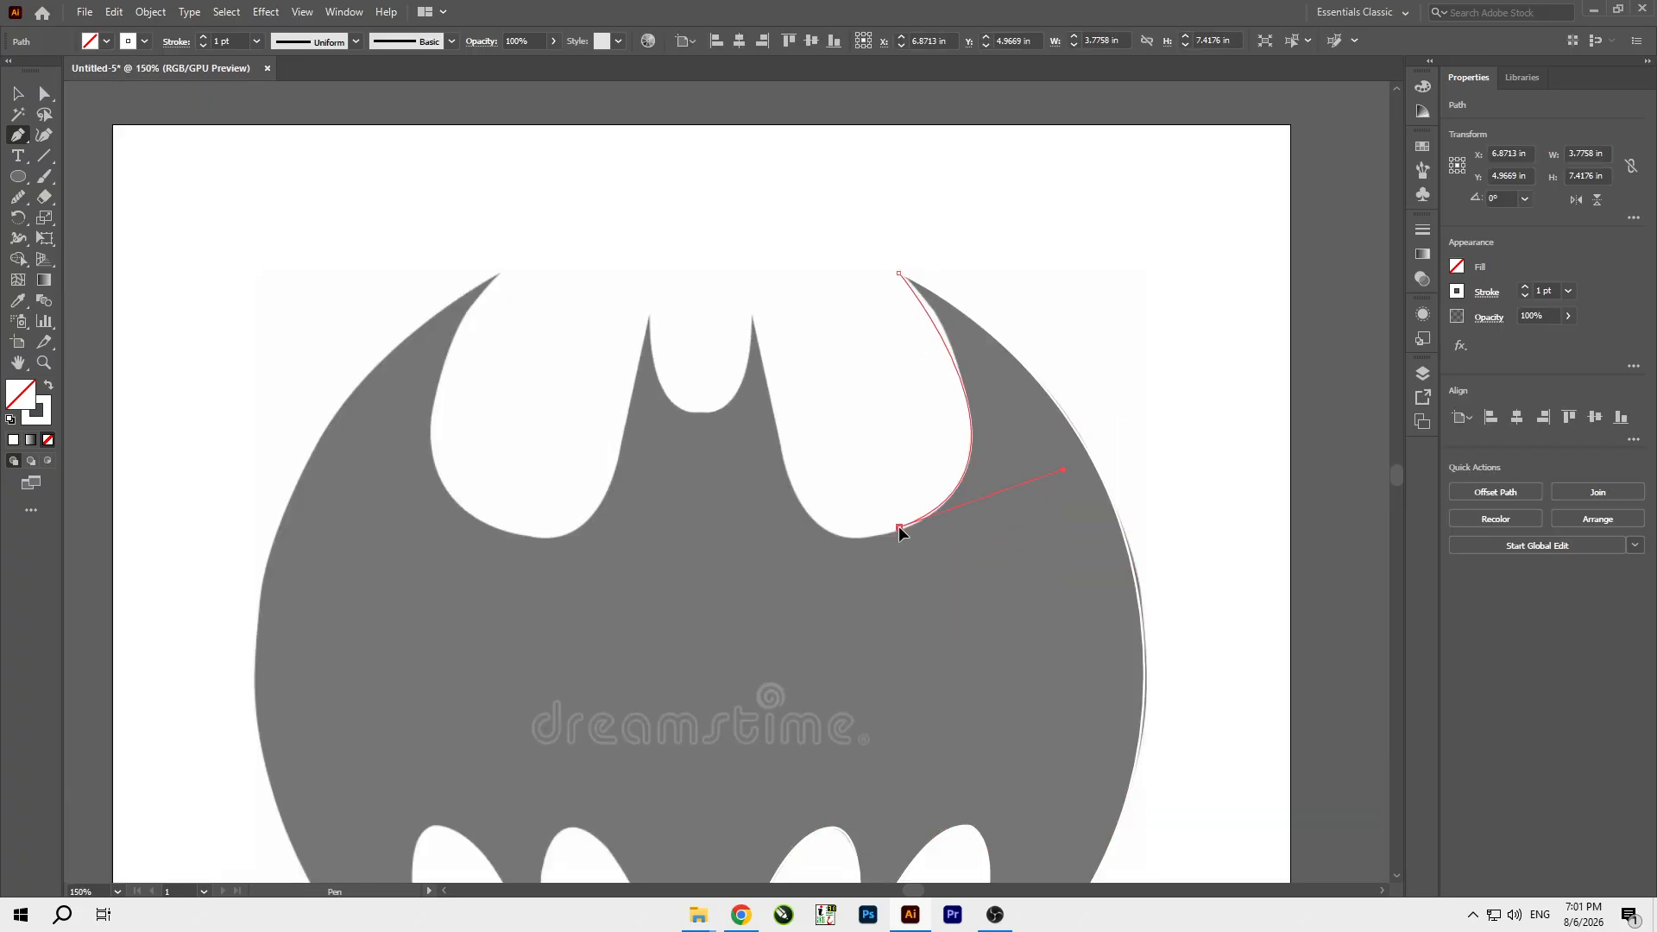
{"action": "left_click", "coordinate": [962, 382]}
{"action": "left_click_drag", "start_coordinate": [976, 478], "coordinate": [976, 477]}
{"action": "key", "text": "Delete"}
{"action": "key", "text": "ctrl+z"}
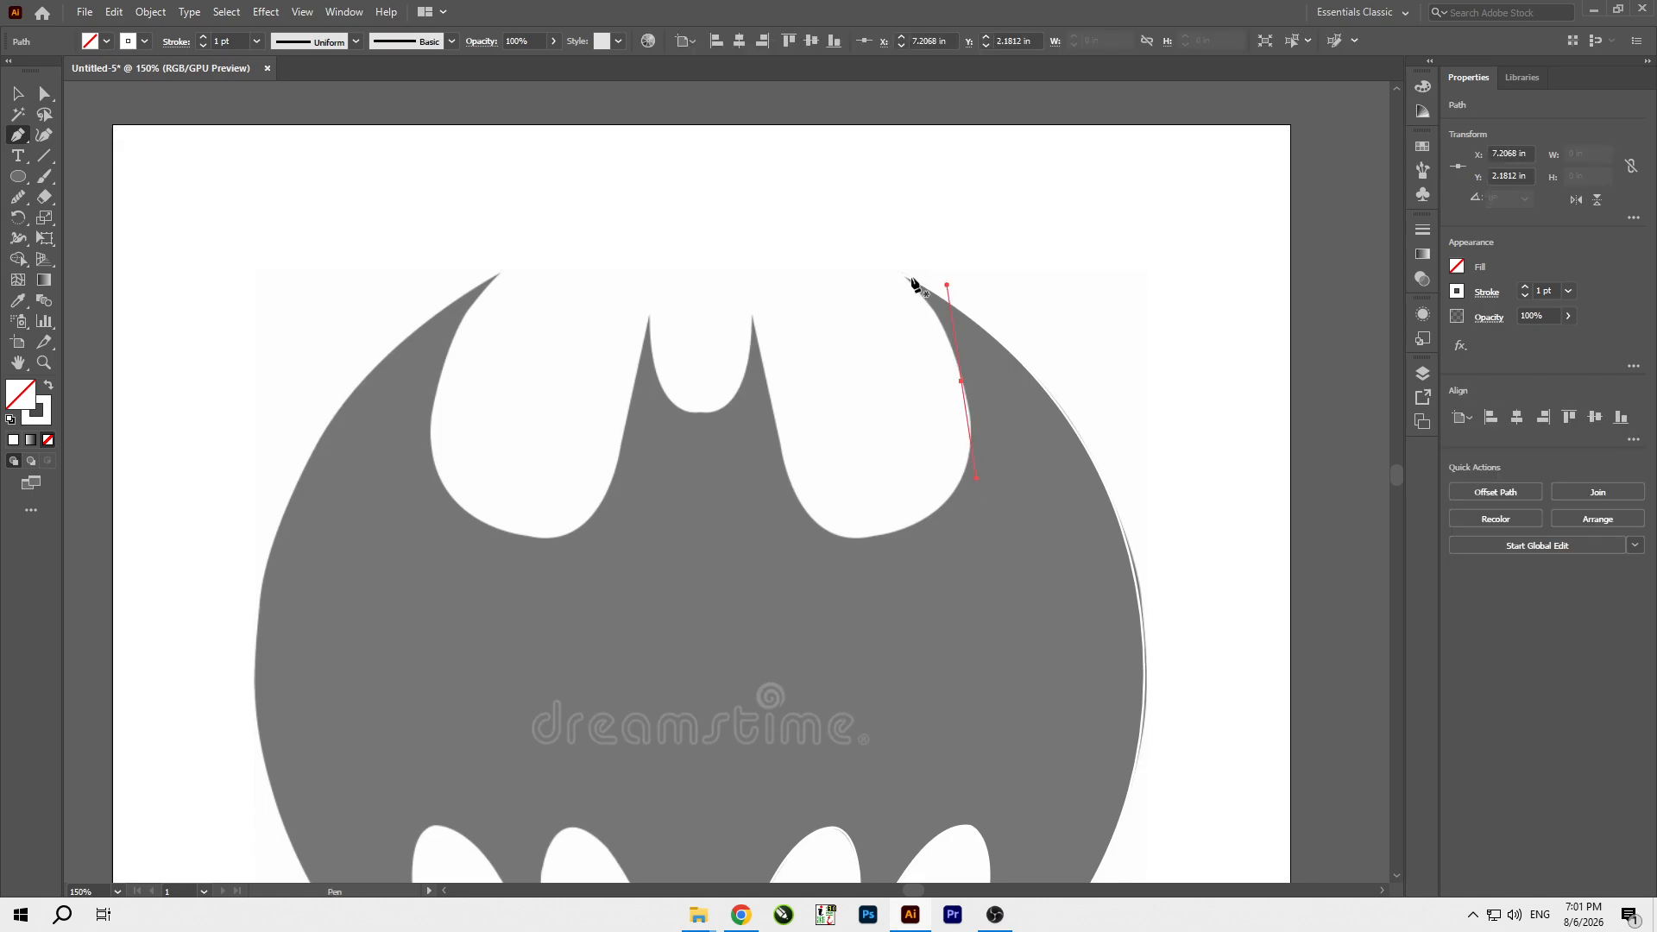
Trace the upper right cutout from the wing tip along its inner edge and rounded base up to the right ear tip.
{"action": "left_click_drag", "start_coordinate": [899, 272], "coordinate": [987, 501]}
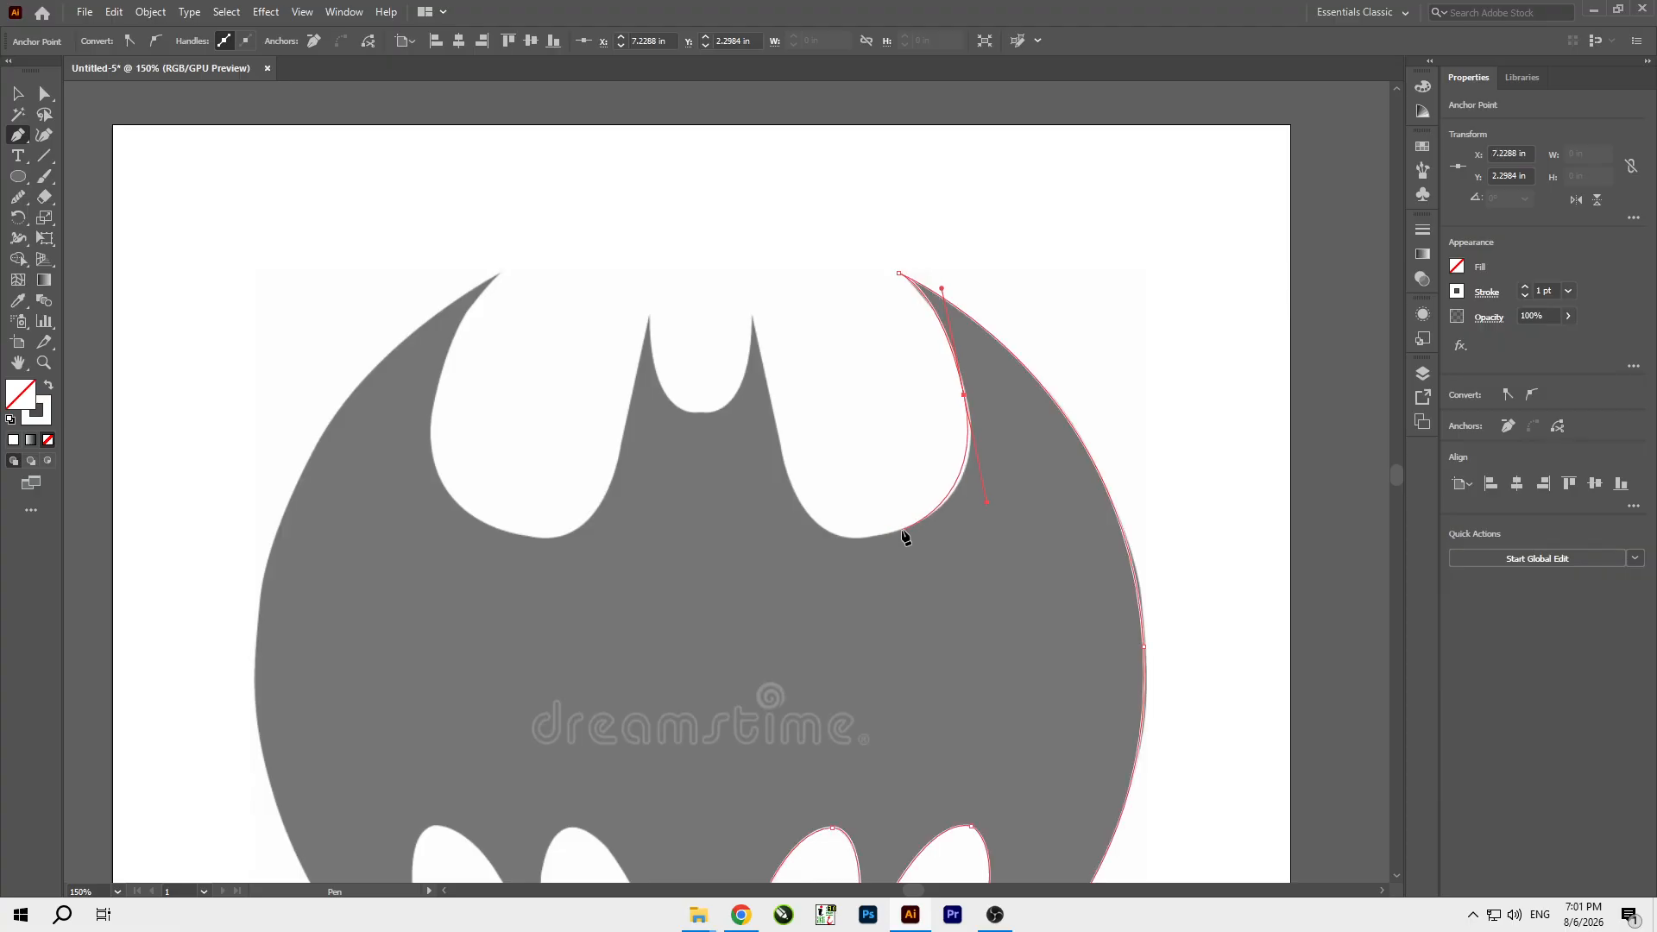
{"action": "left_click", "coordinate": [964, 395]}
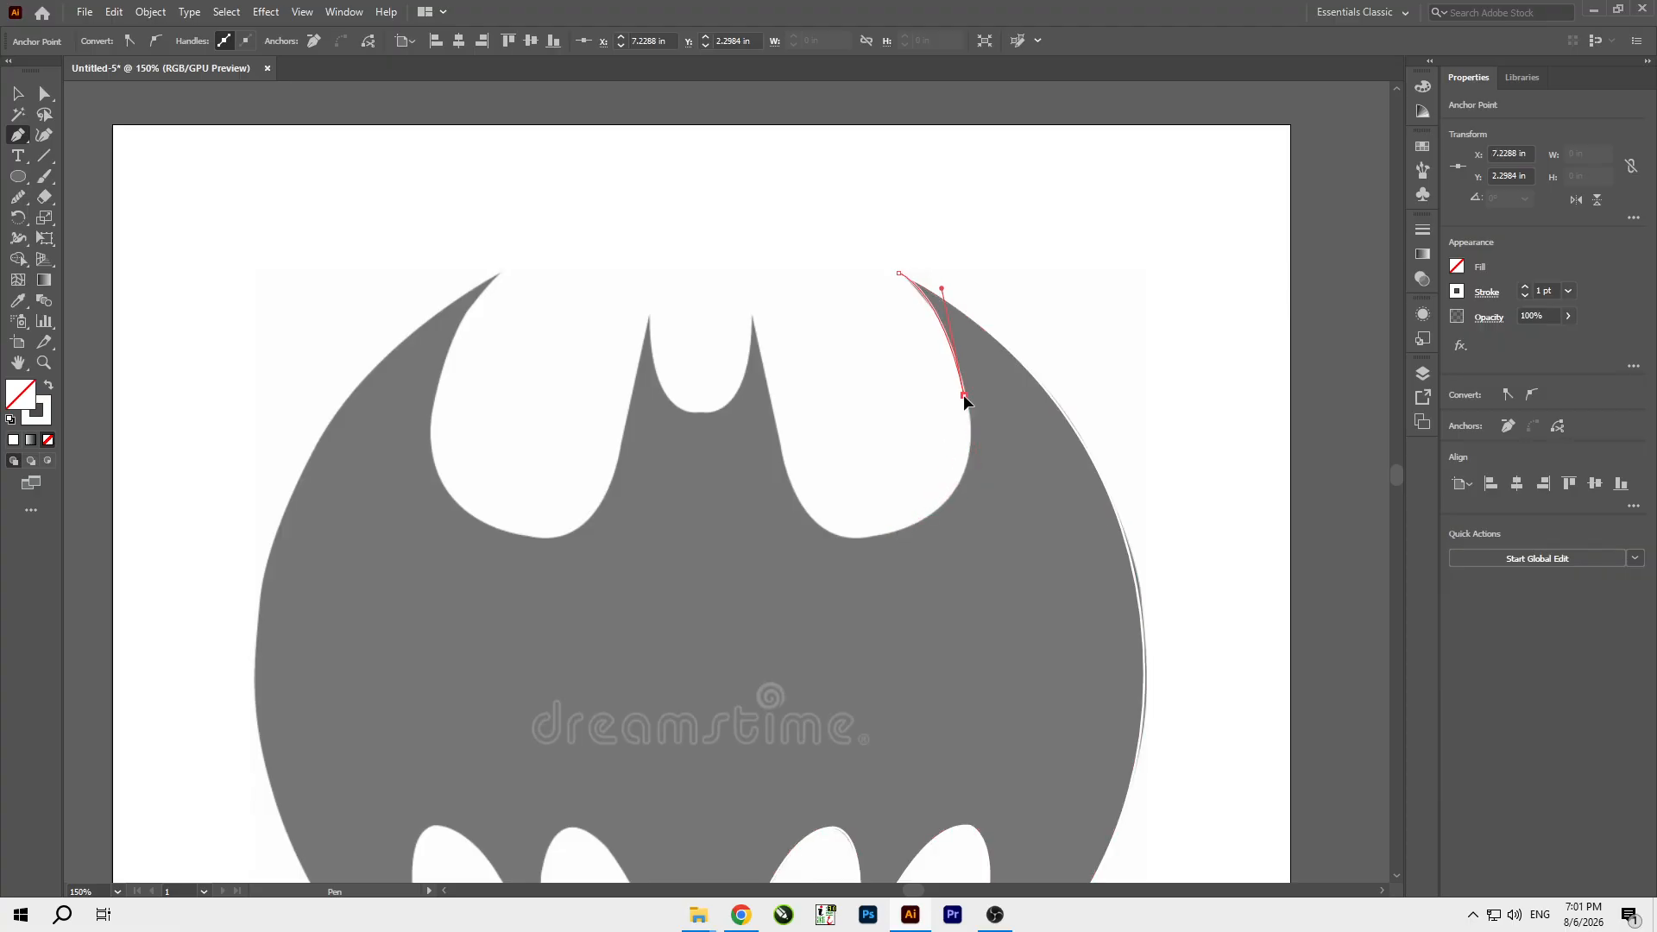
{"action": "left_click", "coordinate": [884, 537], "text": "ctrl"}
{"action": "left_click_drag", "start_coordinate": [827, 552], "coordinate": [773, 559]}
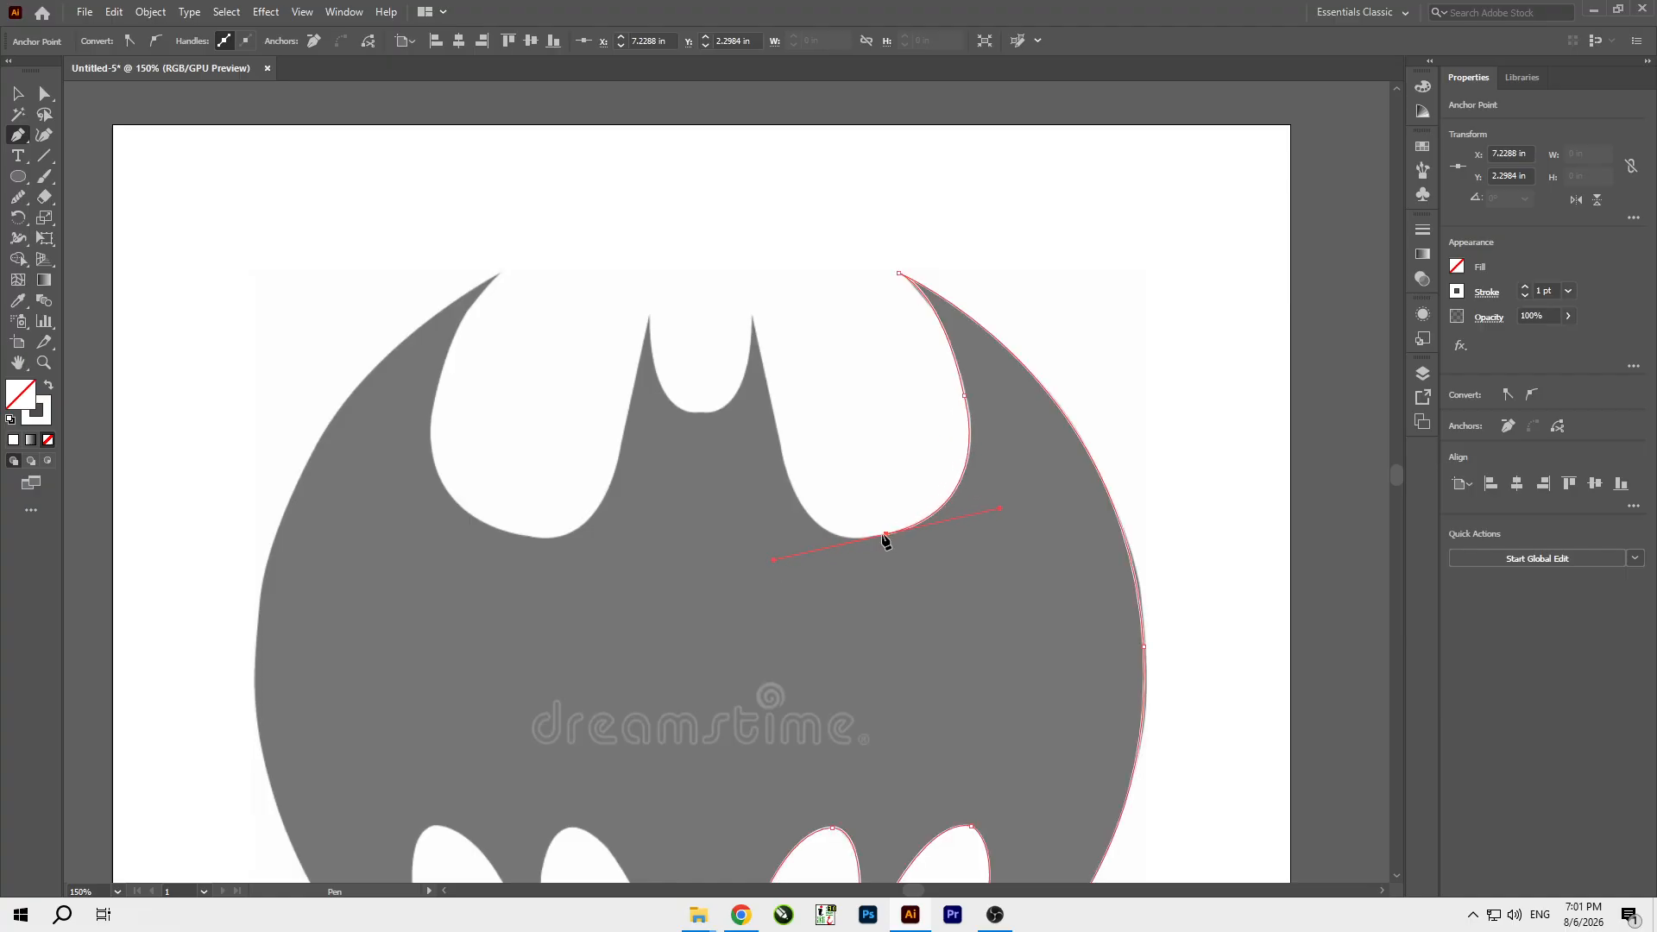
{"action": "left_click", "coordinate": [886, 537]}
{"action": "mouse_move", "coordinate": [779, 440]}
{"action": "left_mouse_down"}
{"action": "mouse_move", "coordinate": [747, 333]}
{"action": "mouse_move", "coordinate": [722, 317]}
{"action": "mouse_move", "coordinate": [749, 327]}
{"action": "mouse_move", "coordinate": [756, 308]}
{"action": "left_mouse_up"}
{"action": "left_click_drag", "start_coordinate": [779, 439], "coordinate": [753, 316]}
{"action": "left_click", "coordinate": [753, 314]}
Trace the rounded dip of the head from the right ear tip to the left ear tip.
{"action": "left_click_drag", "start_coordinate": [702, 414], "coordinate": [648, 404]}
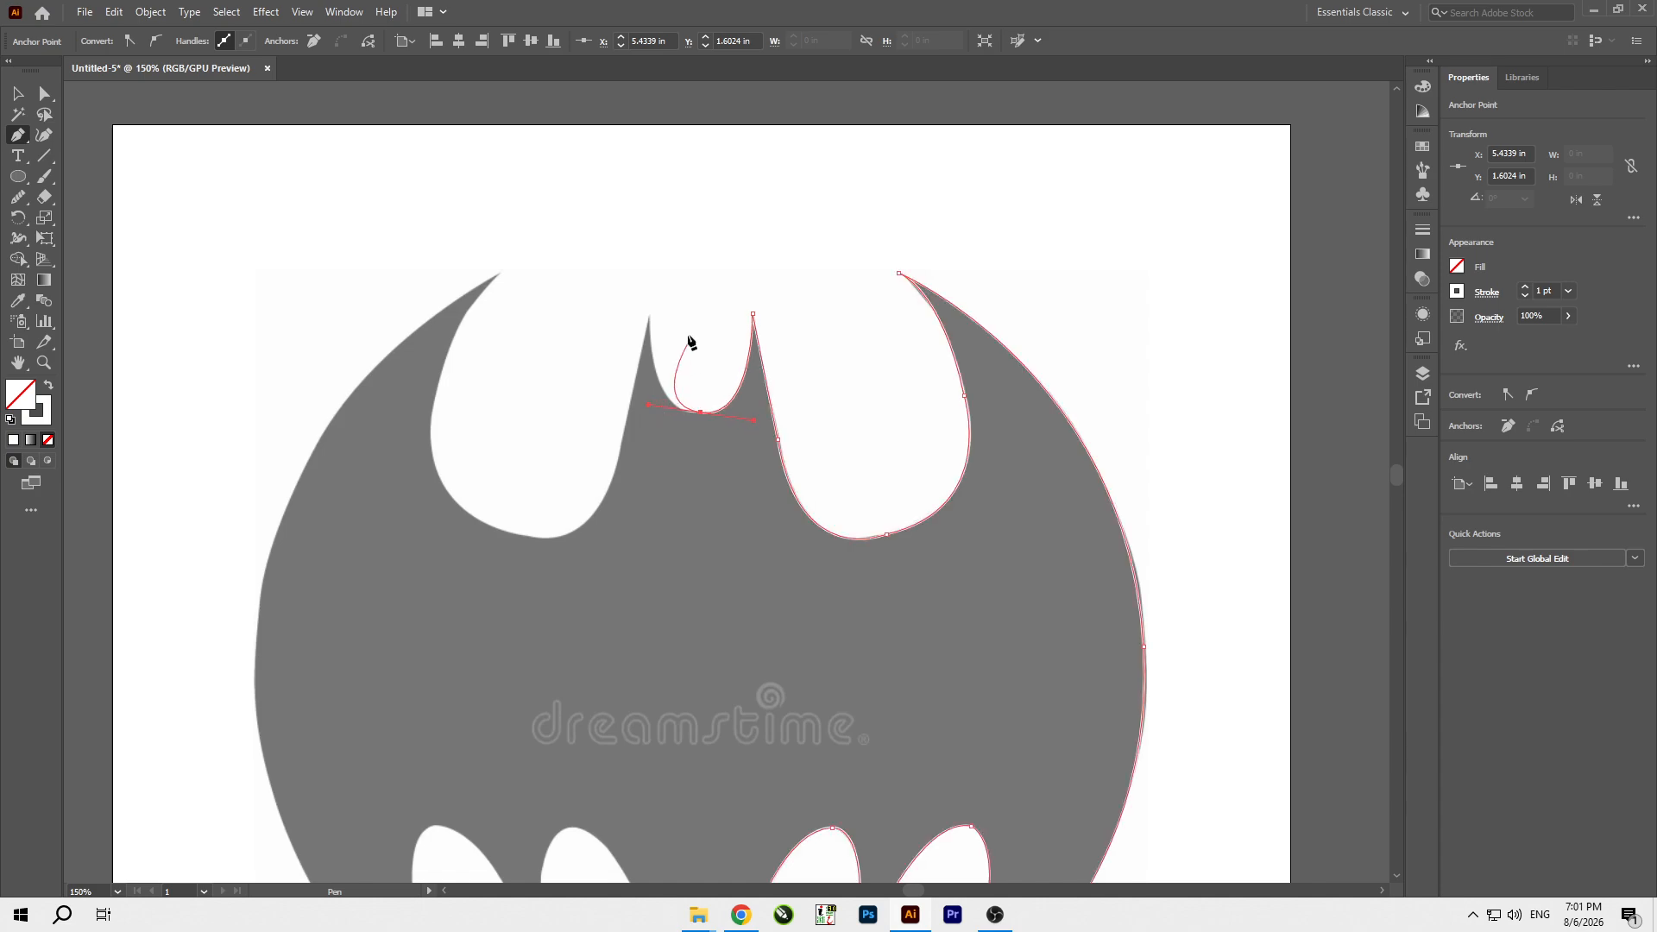
{"action": "left_click", "coordinate": [650, 317]}
{"action": "left_click", "coordinate": [701, 412]}
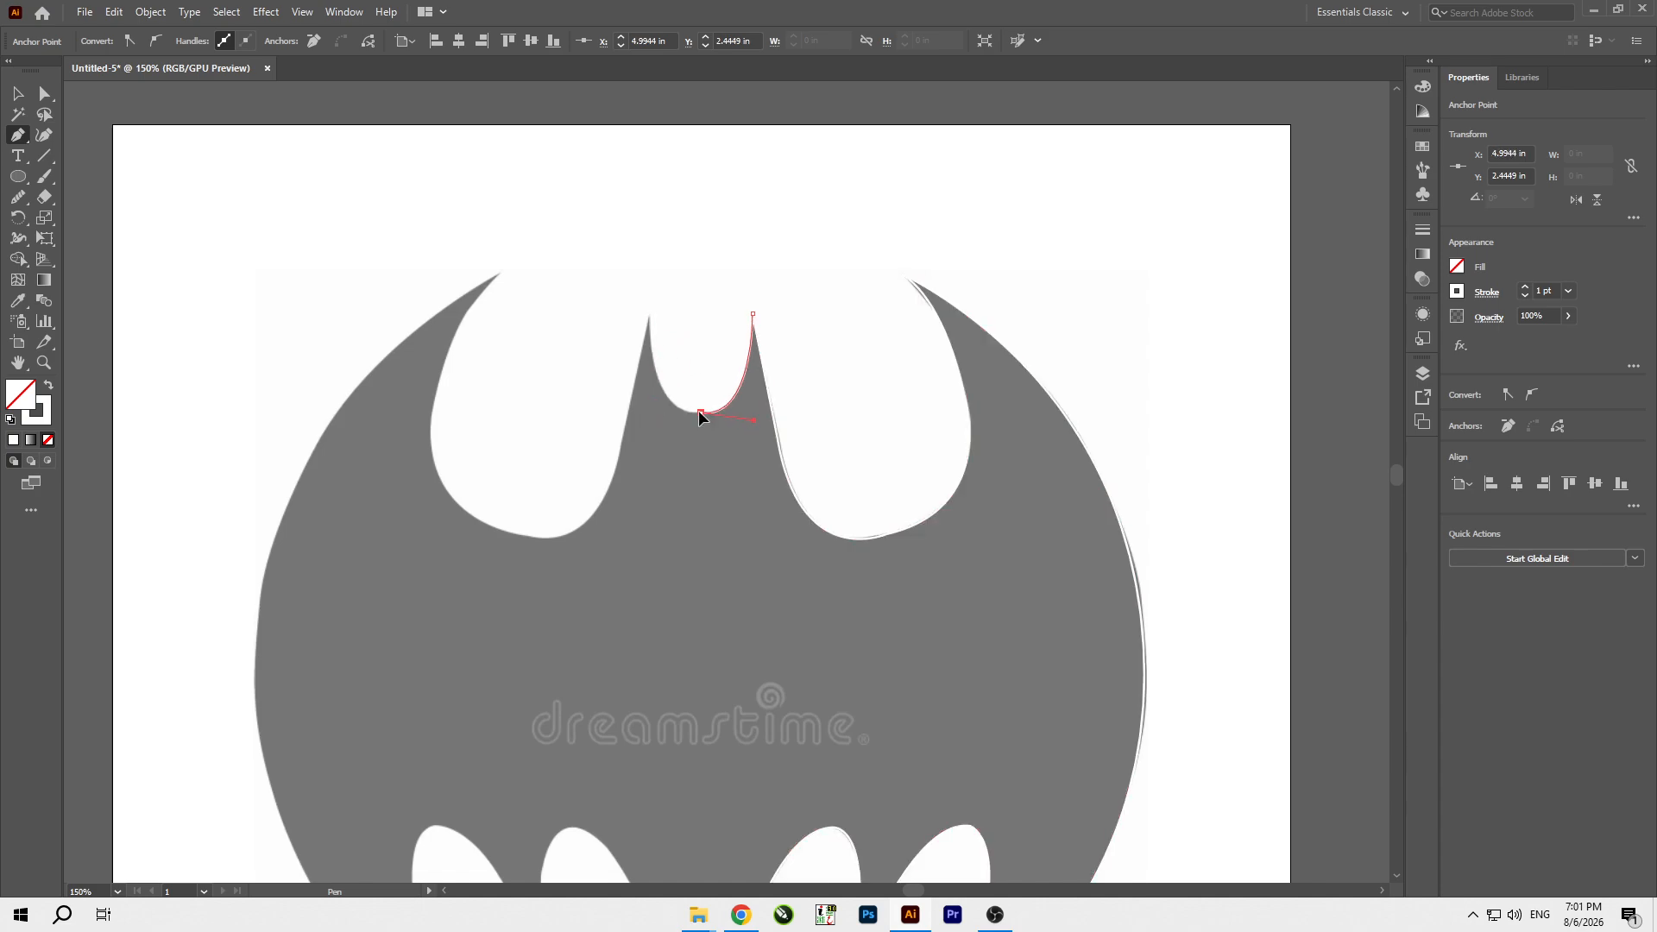
{"action": "left_click_drag", "start_coordinate": [649, 318], "coordinate": [647, 205]}
{"action": "scroll", "coordinate": [728, 470], "scroll_direction": "down", "scroll_amount": 3}
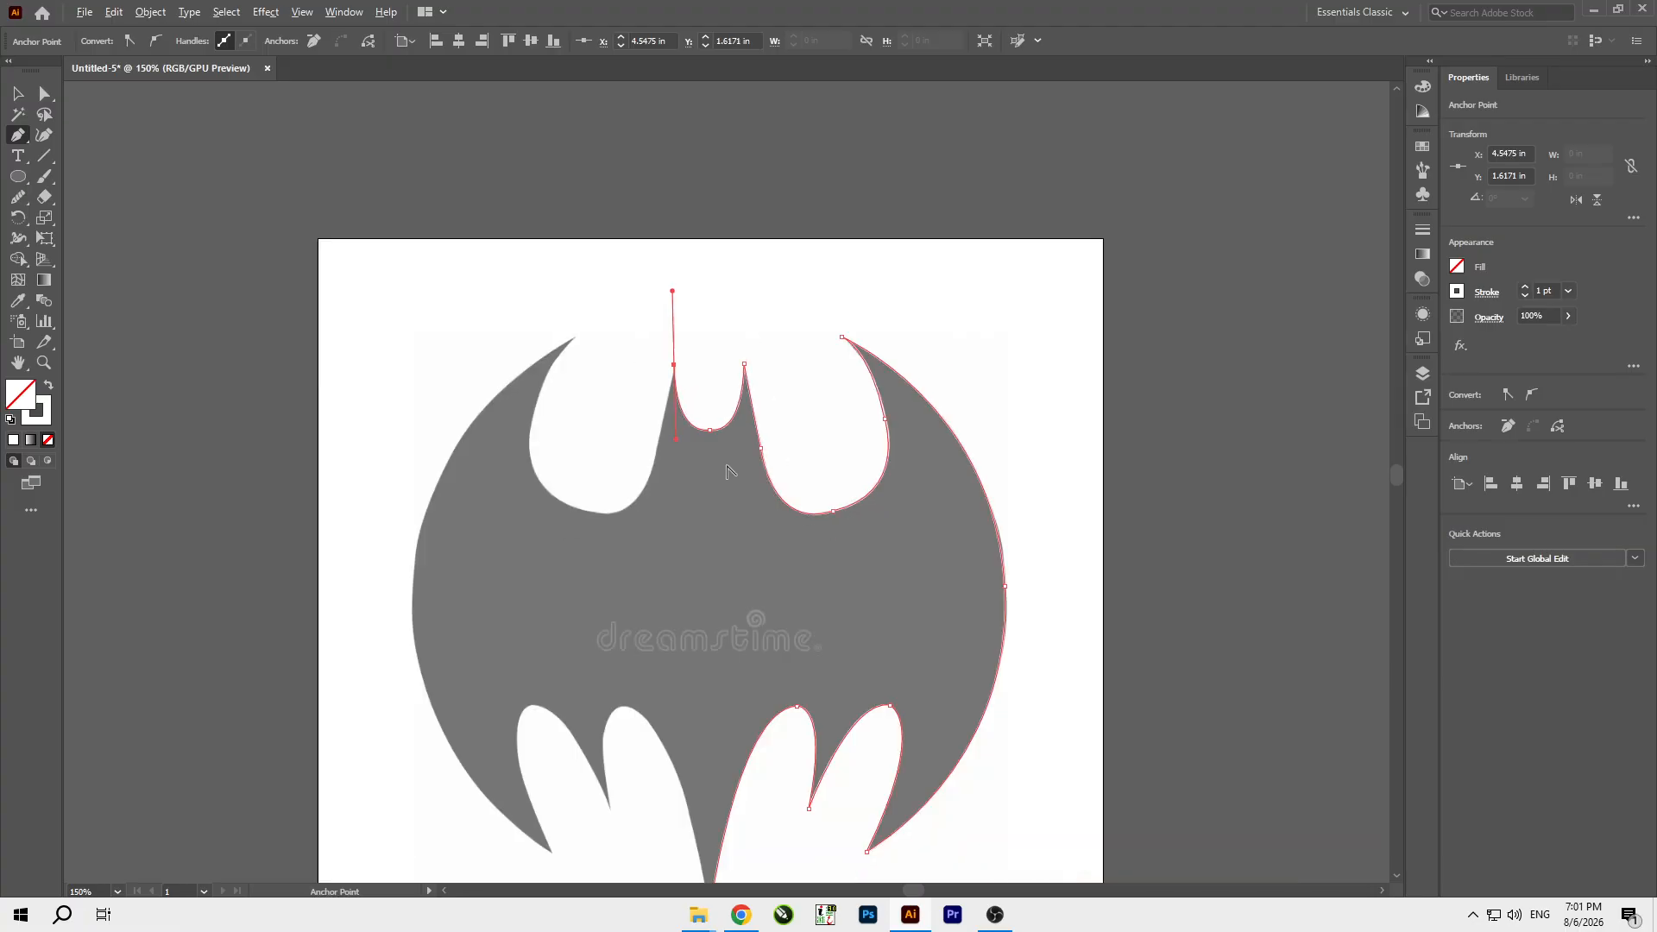
{"action": "scroll", "coordinate": [727, 654], "scroll_direction": "up", "scroll_amount": 2}
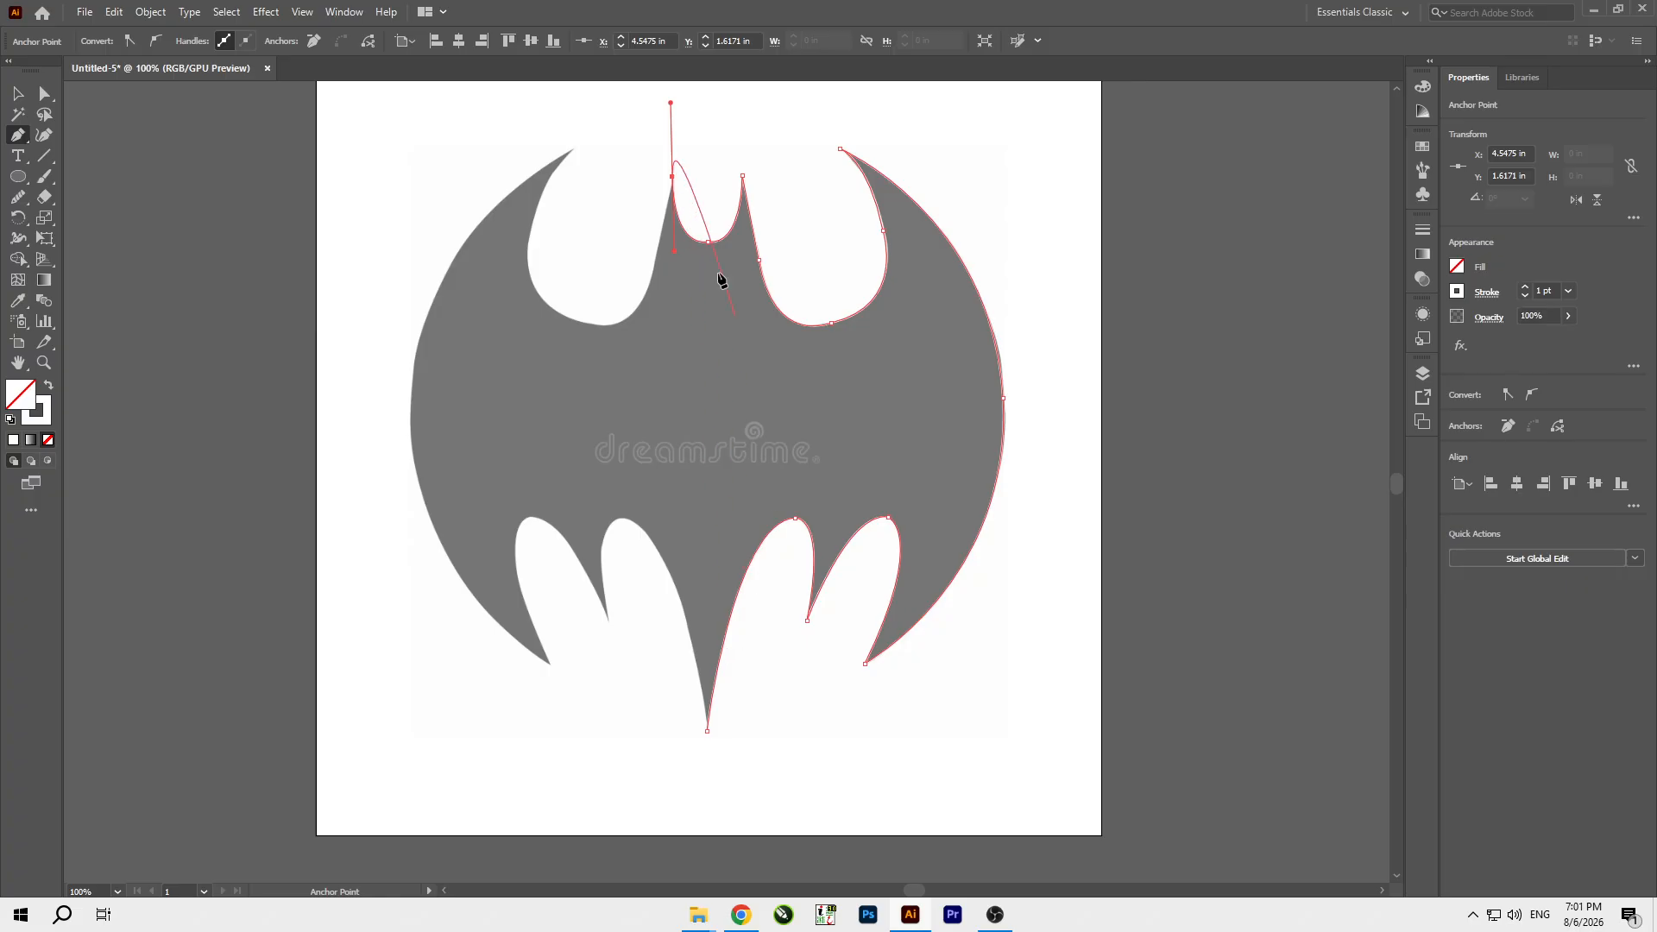
Shorten the path to the middle of the head dip and close the half outline with a straight line down to the bottom tip.
{"action": "key", "text": "Delete"}
{"action": "left_click", "coordinate": [707, 244]}
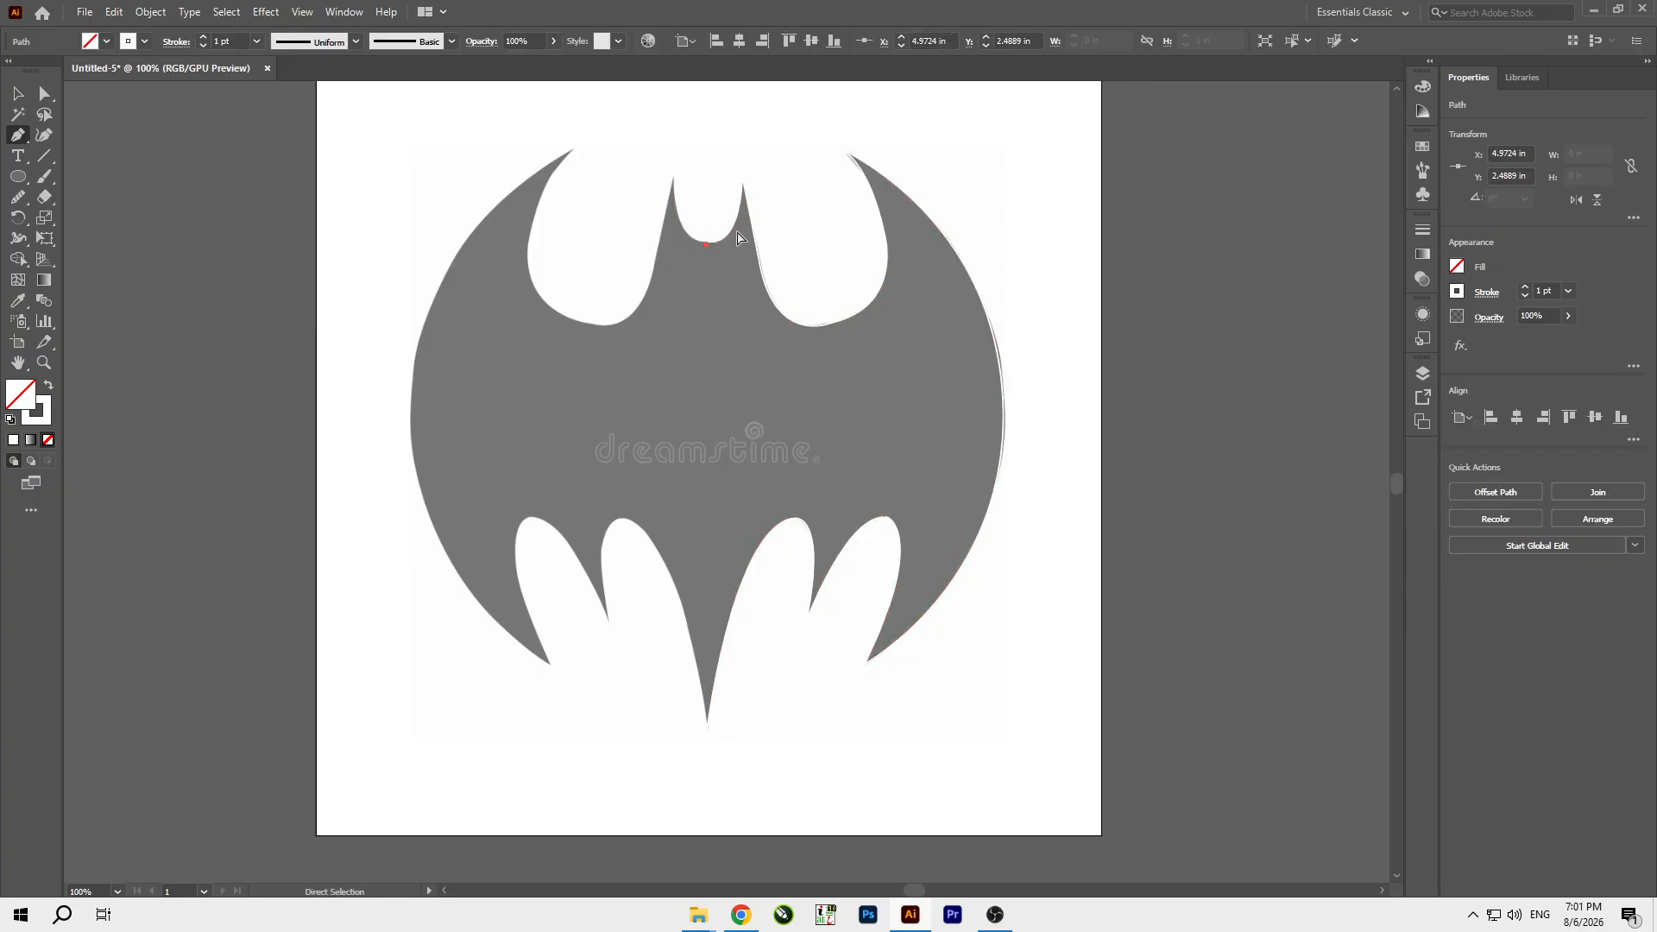
{"action": "key", "text": "ctrl+z"}
{"action": "left_click", "coordinate": [707, 245]}
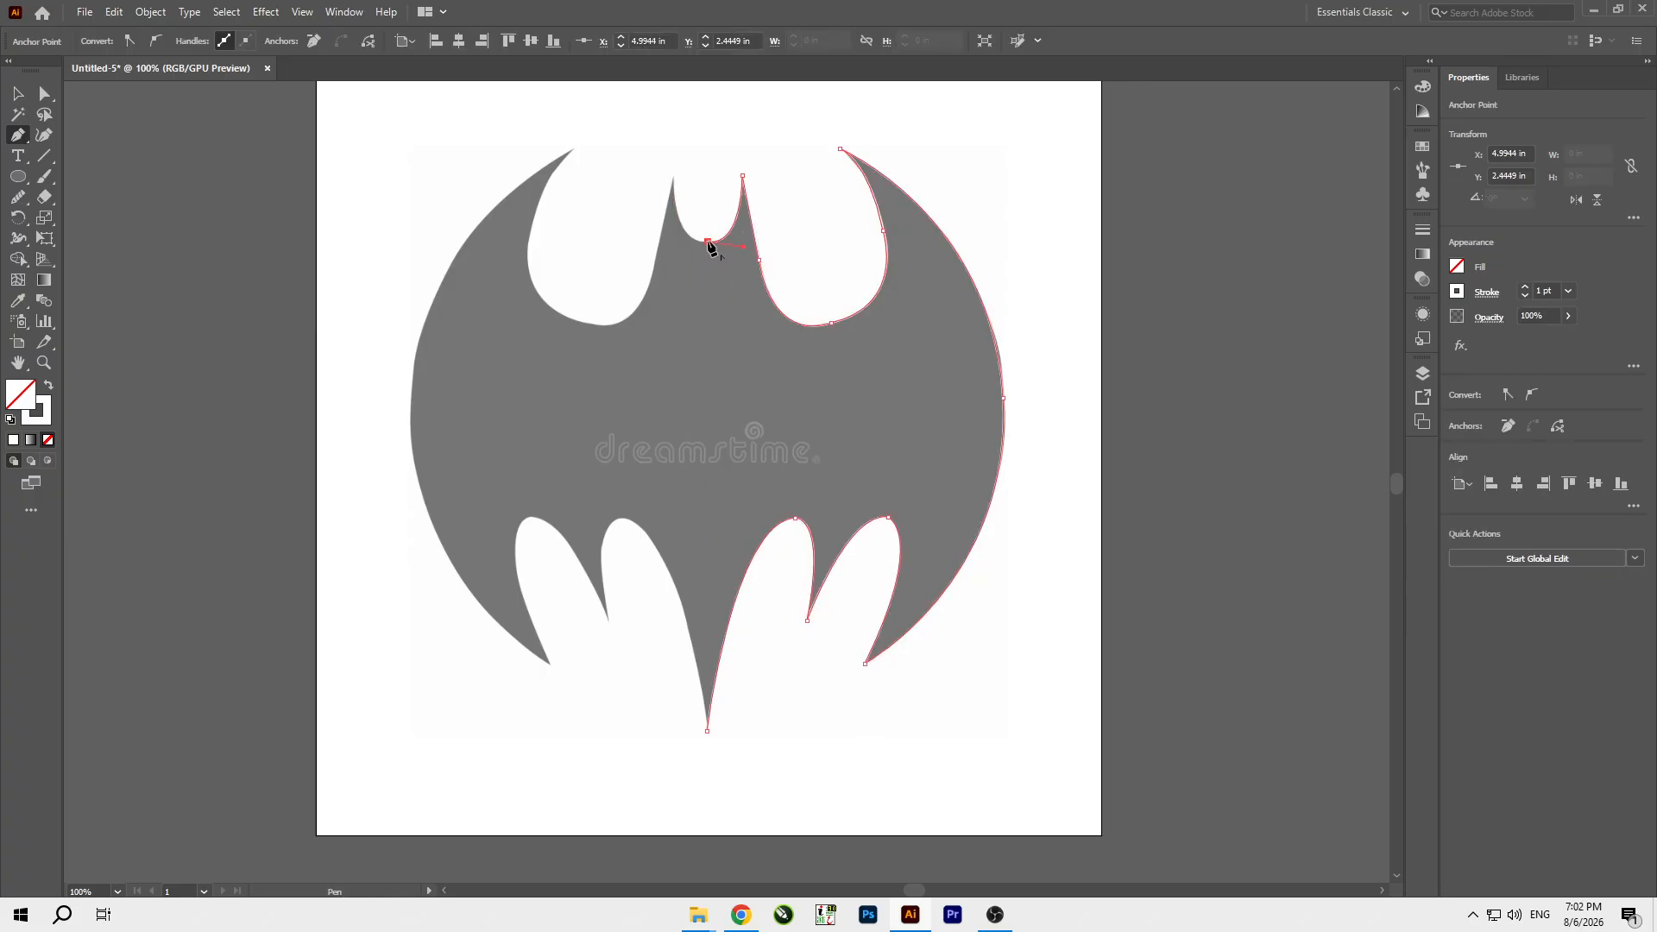
{"action": "left_click", "coordinate": [707, 732]}
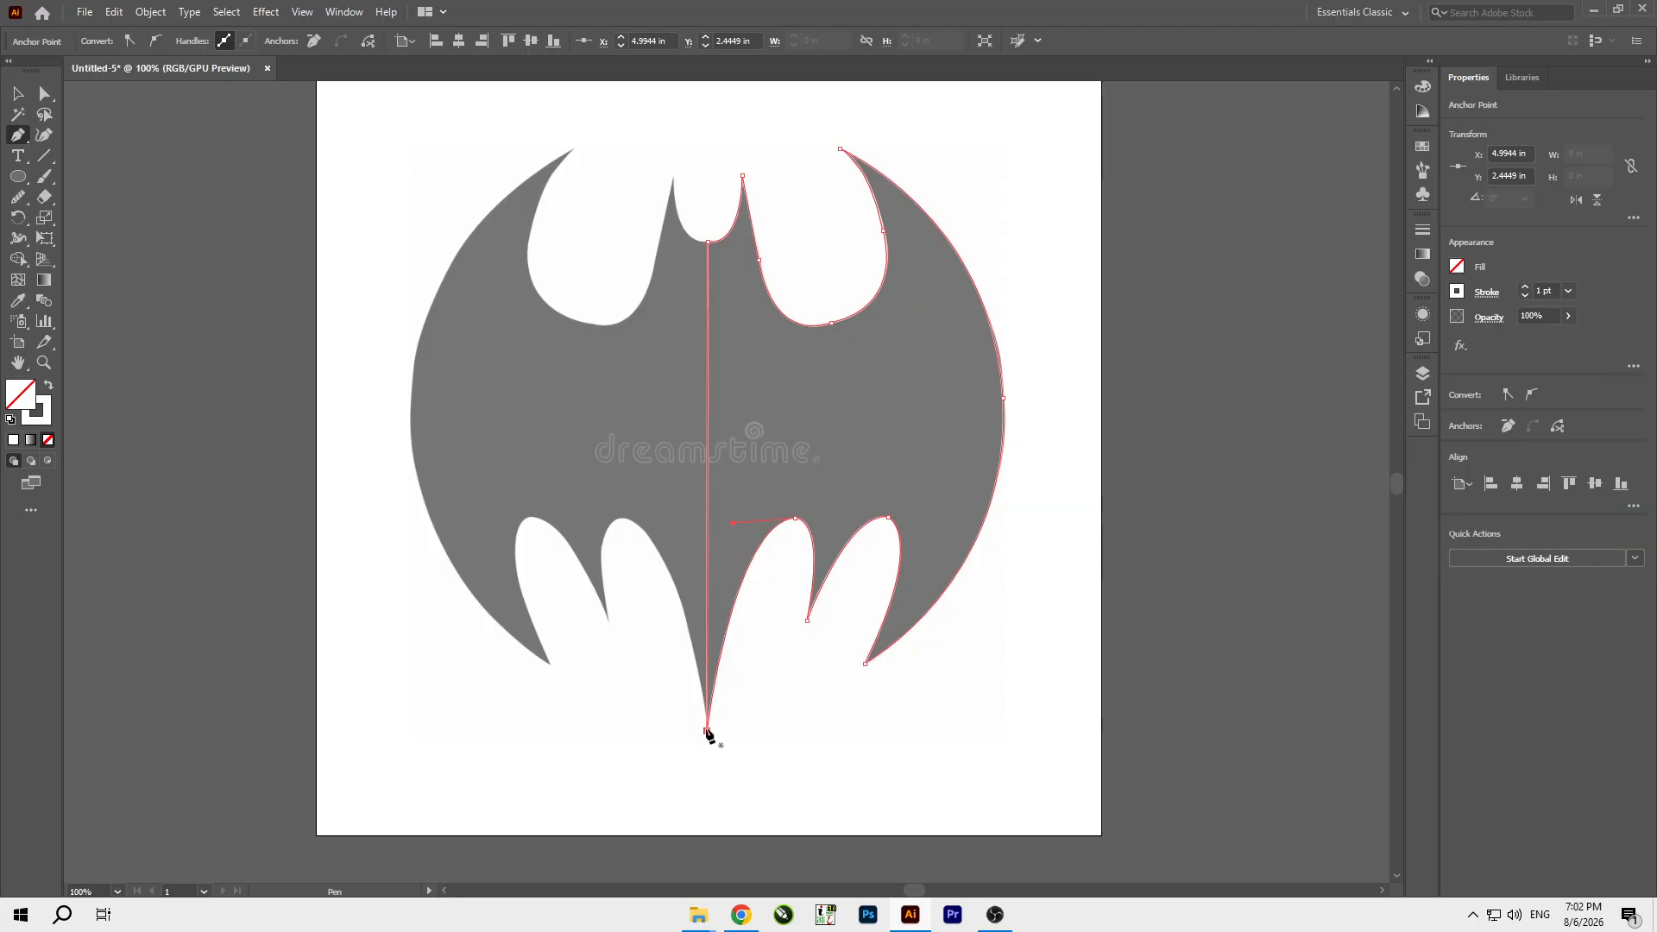
Move the closed half outline off the reference image to the empty area right of the artboard.
{"action": "left_click", "coordinate": [17, 94]}
{"action": "key", "text": "ctrl+minus"}
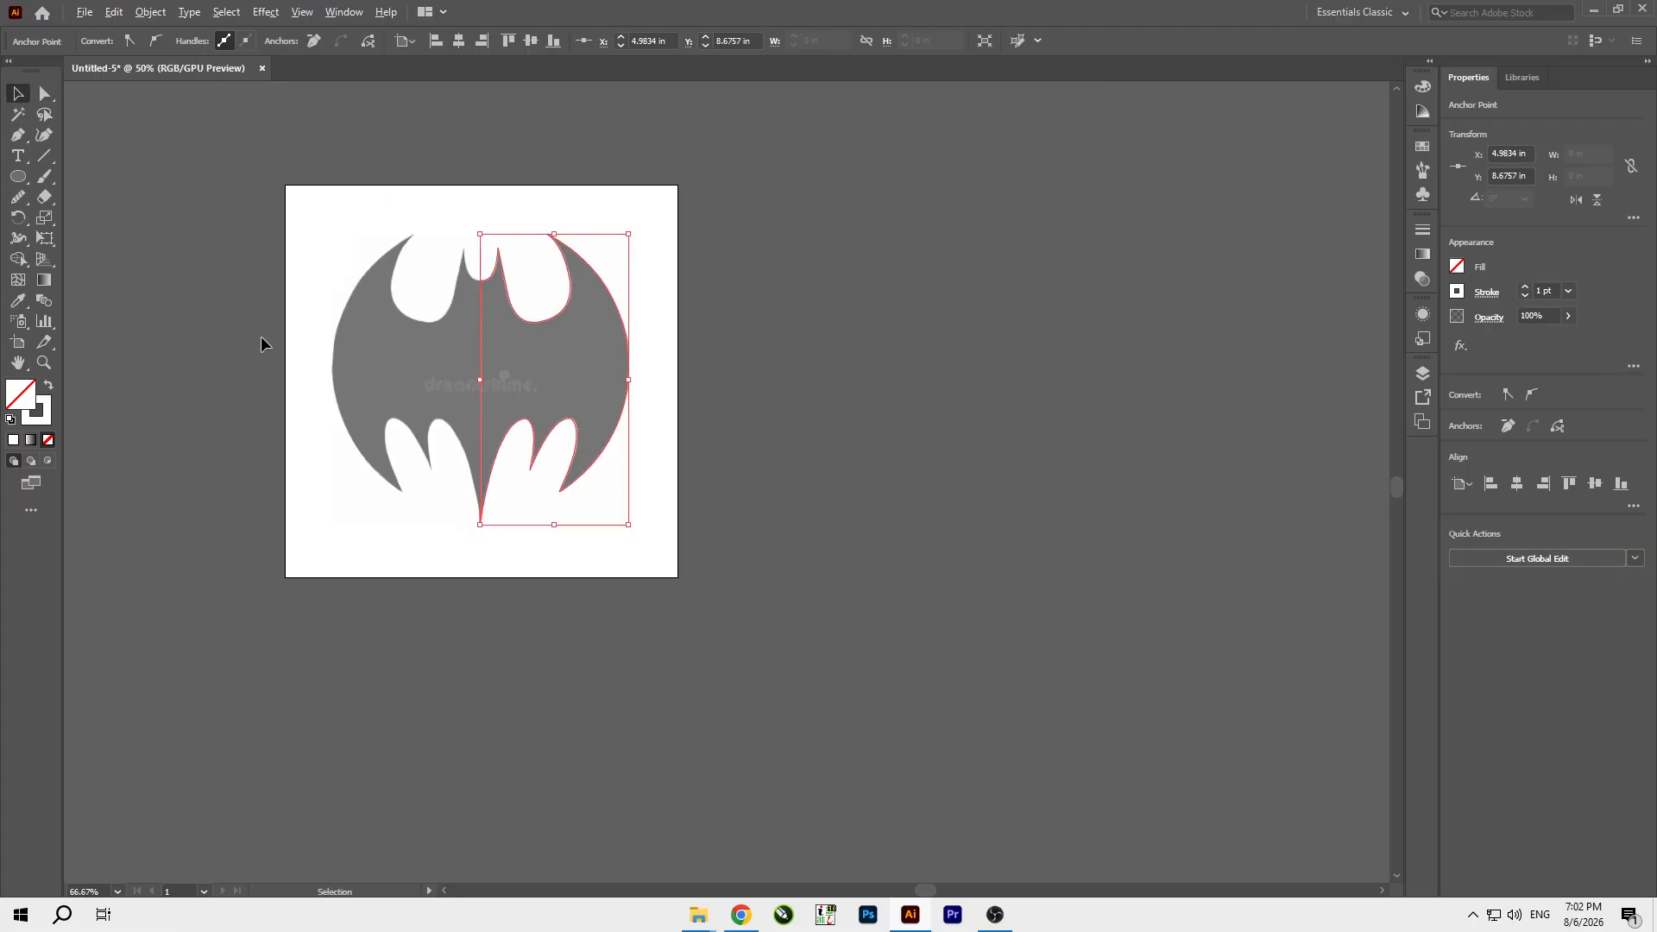
{"action": "left_click_drag", "start_coordinate": [627, 339], "coordinate": [1208, 350]}
{"action": "left_click", "coordinate": [898, 370]}
Create a reflected copy of the half outline, mirrored left to right.
{"action": "scroll", "coordinate": [1191, 294], "scroll_direction": "up", "scroll_amount": 1}
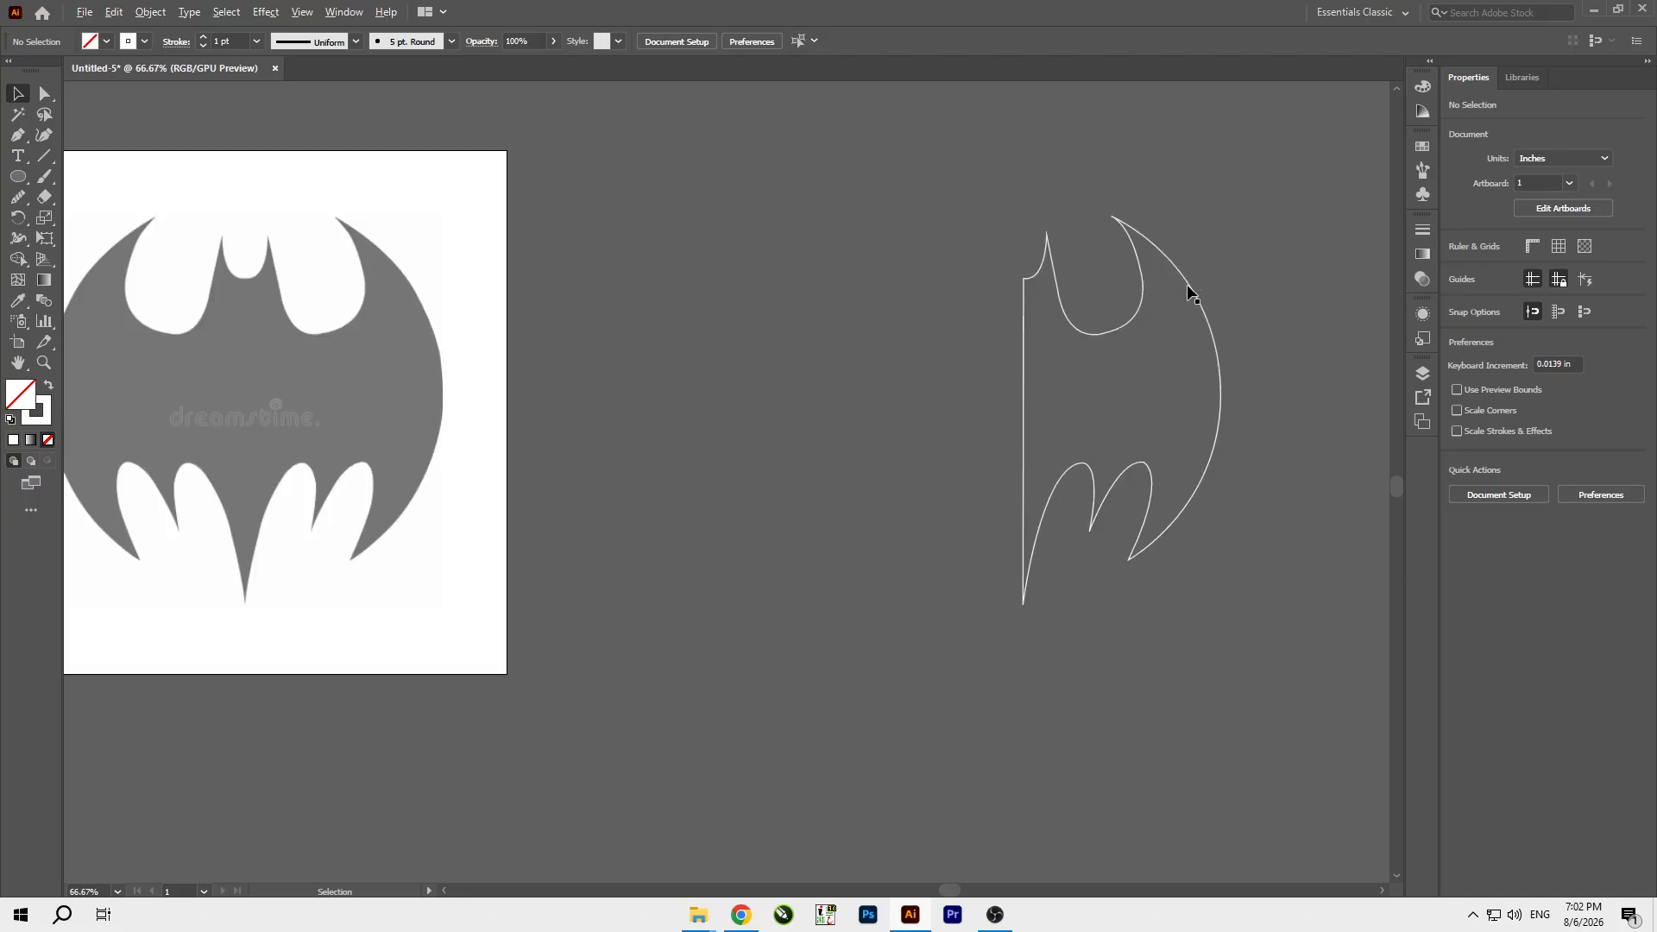
{"action": "scroll", "coordinate": [1150, 398], "scroll_direction": "up", "scroll_amount": 1}
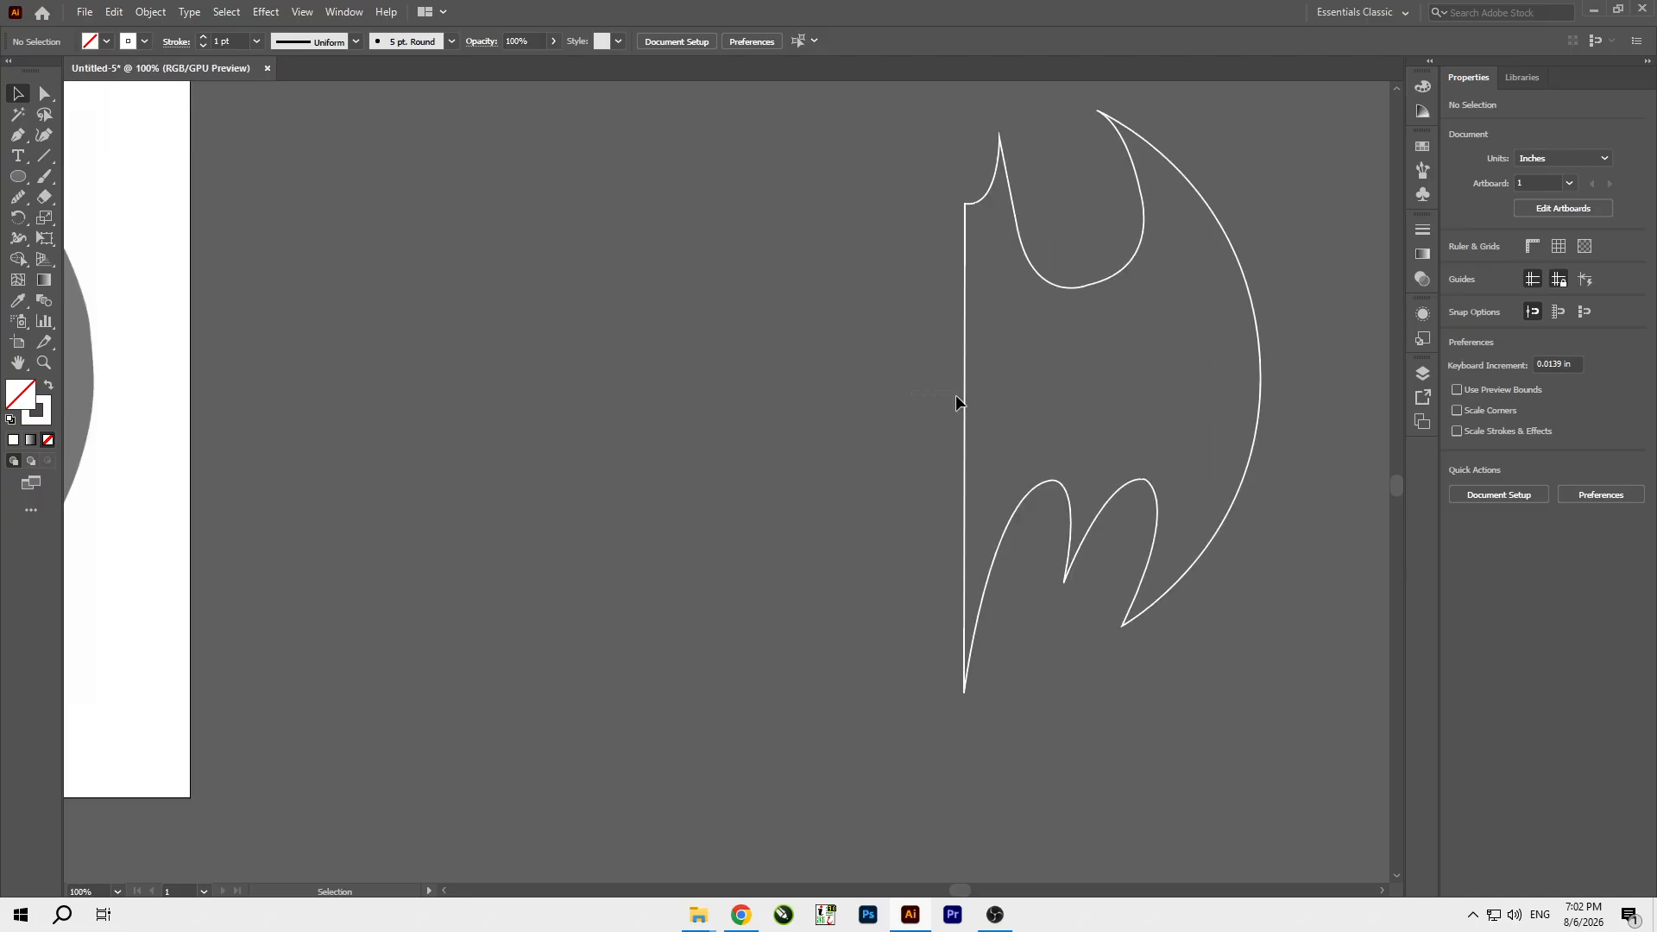
{"action": "scroll", "coordinate": [1152, 219], "scroll_direction": "up", "scroll_amount": 3}
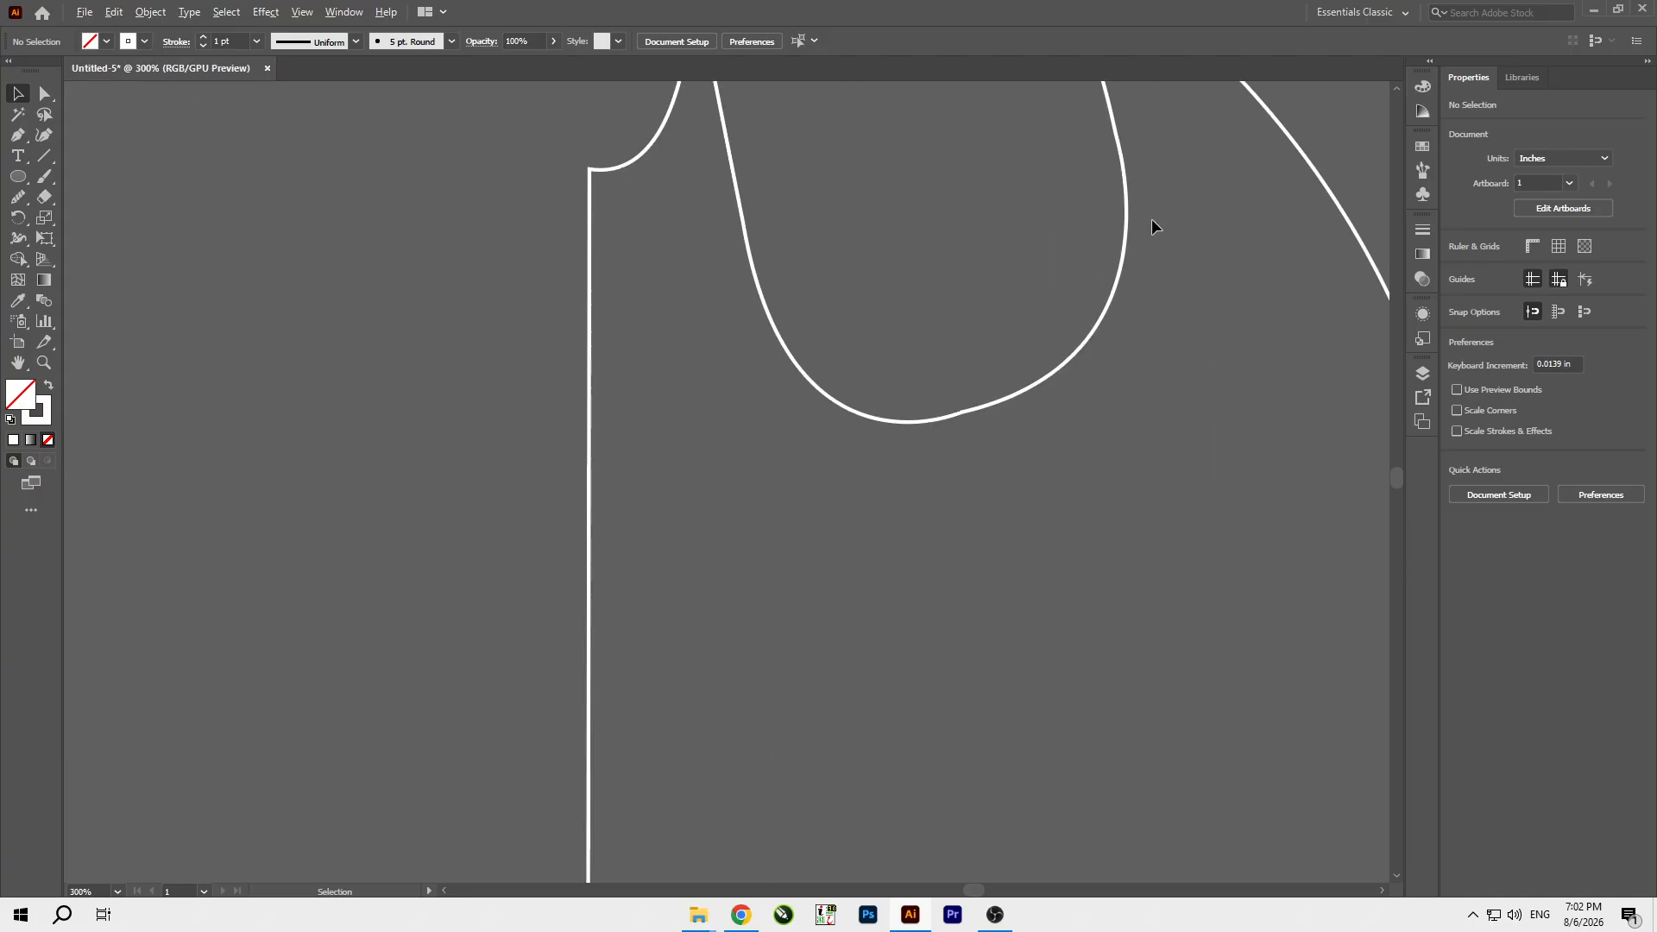
{"action": "scroll", "coordinate": [1132, 273], "scroll_direction": "down", "scroll_amount": 4}
{"action": "left_click", "coordinate": [1205, 366]}
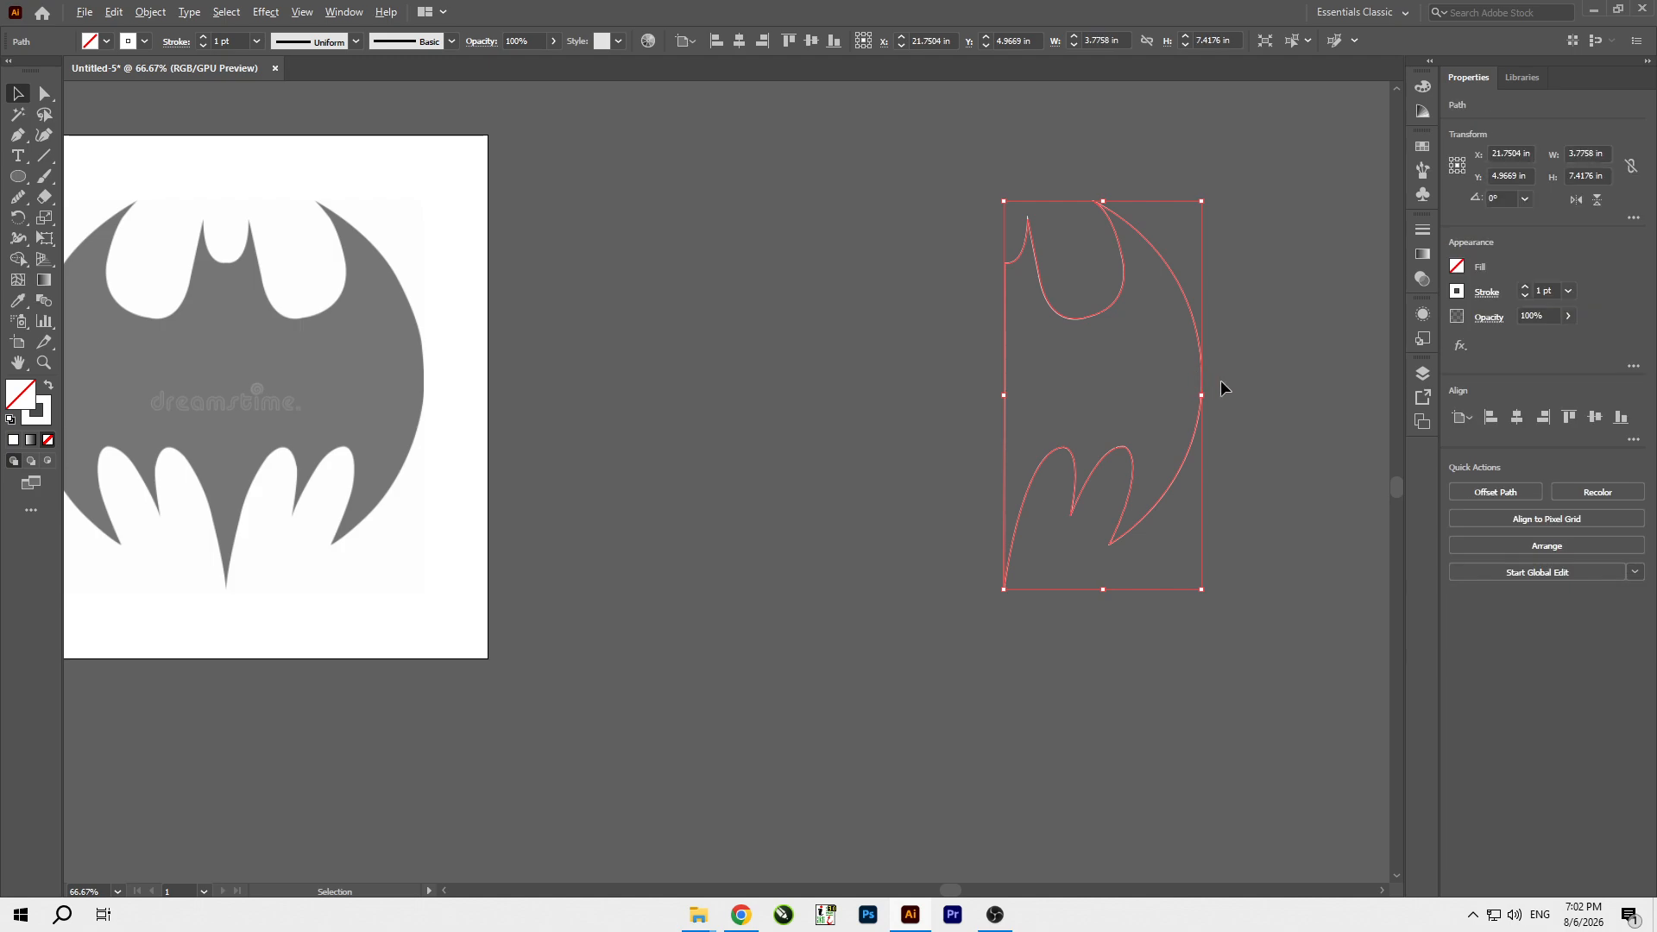
{"action": "scroll", "coordinate": [1221, 380], "scroll_direction": "down", "scroll_amount": 2}
{"action": "scroll", "coordinate": [1227, 381], "scroll_direction": "up", "scroll_amount": 1}
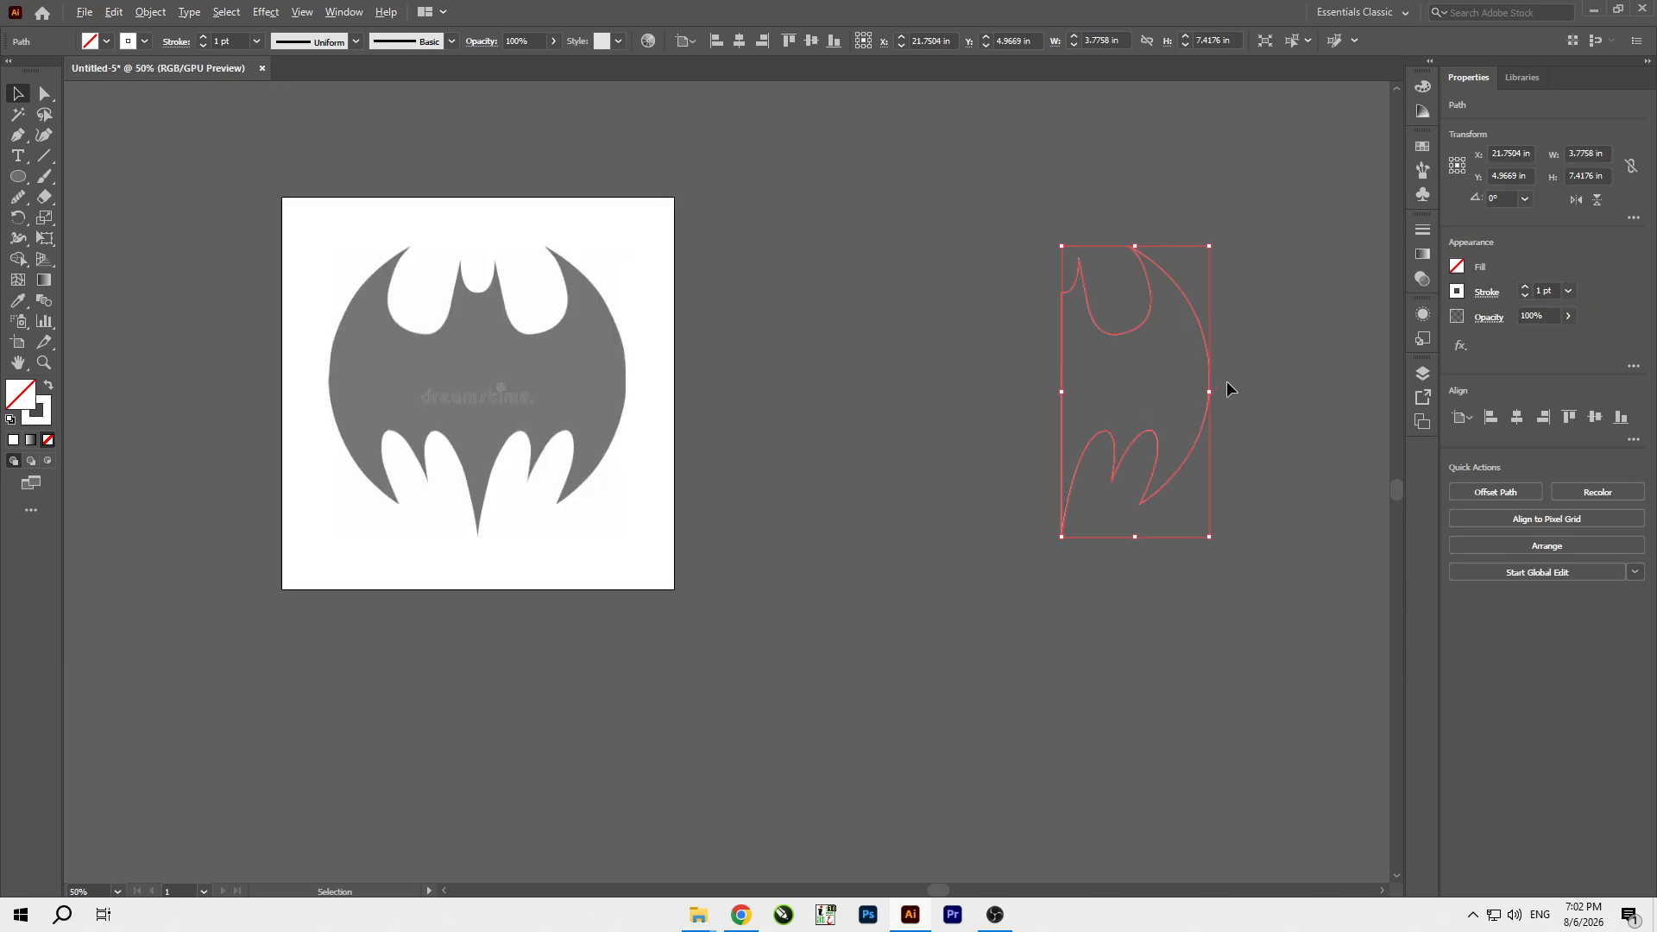
{"action": "right_click", "coordinate": [1182, 390]}
{"action": "mouse_move", "coordinate": [1254, 688]}
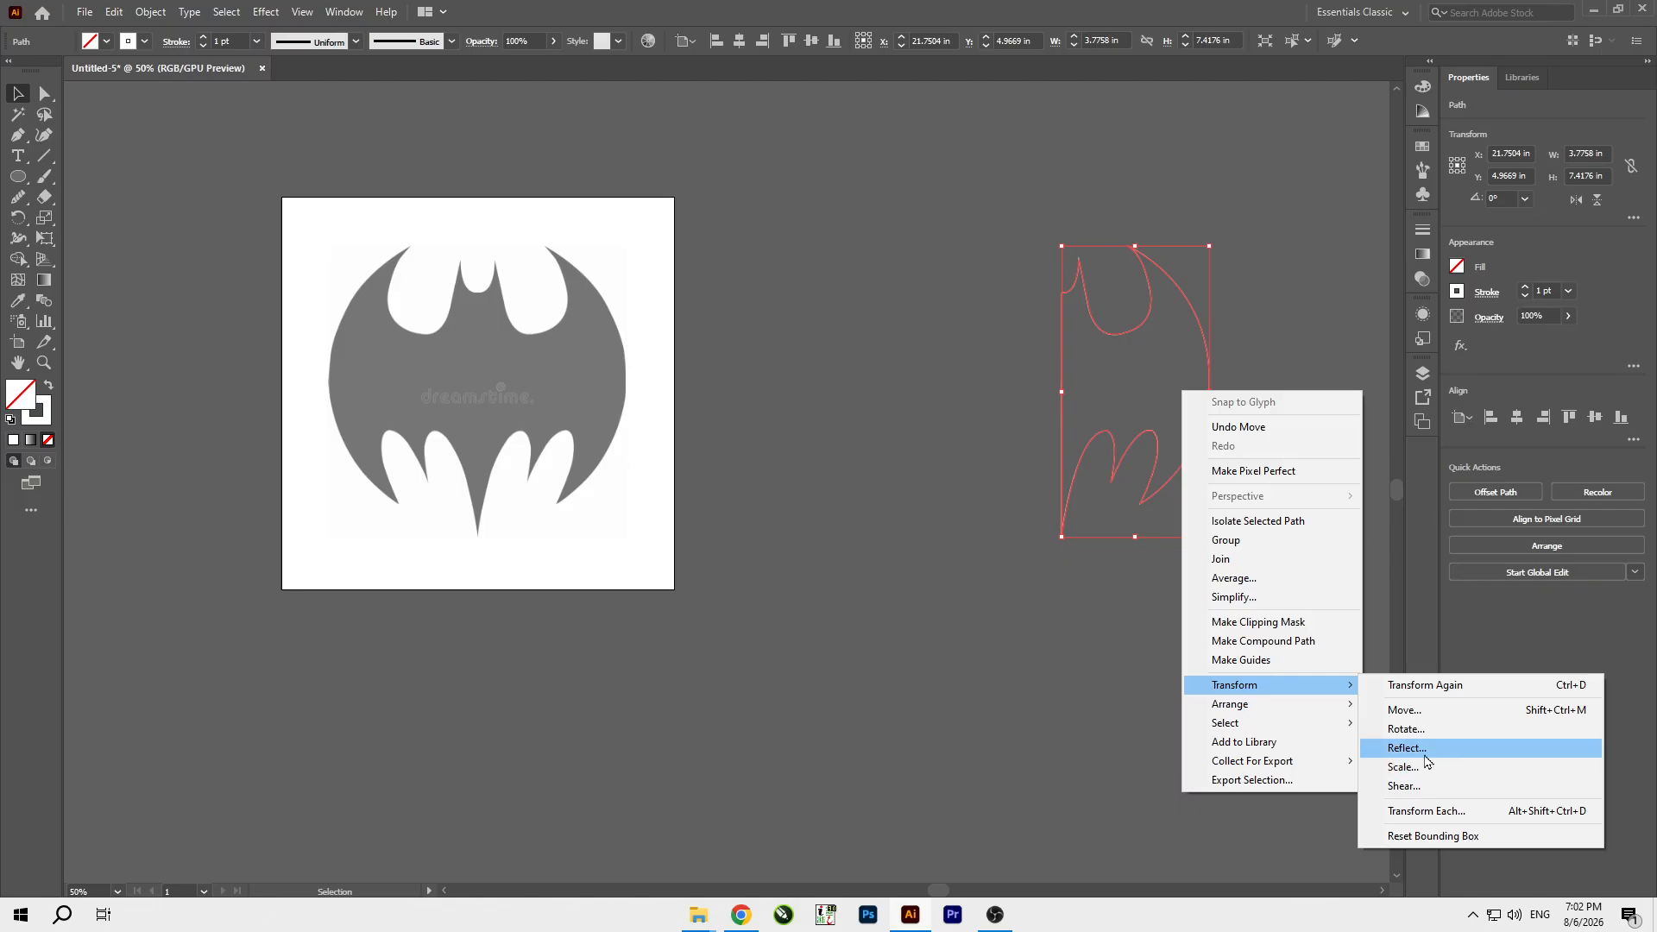
{"action": "left_click", "coordinate": [1444, 754]}
{"action": "left_click", "coordinate": [734, 566]}
{"action": "left_click", "coordinate": [1095, 510]}
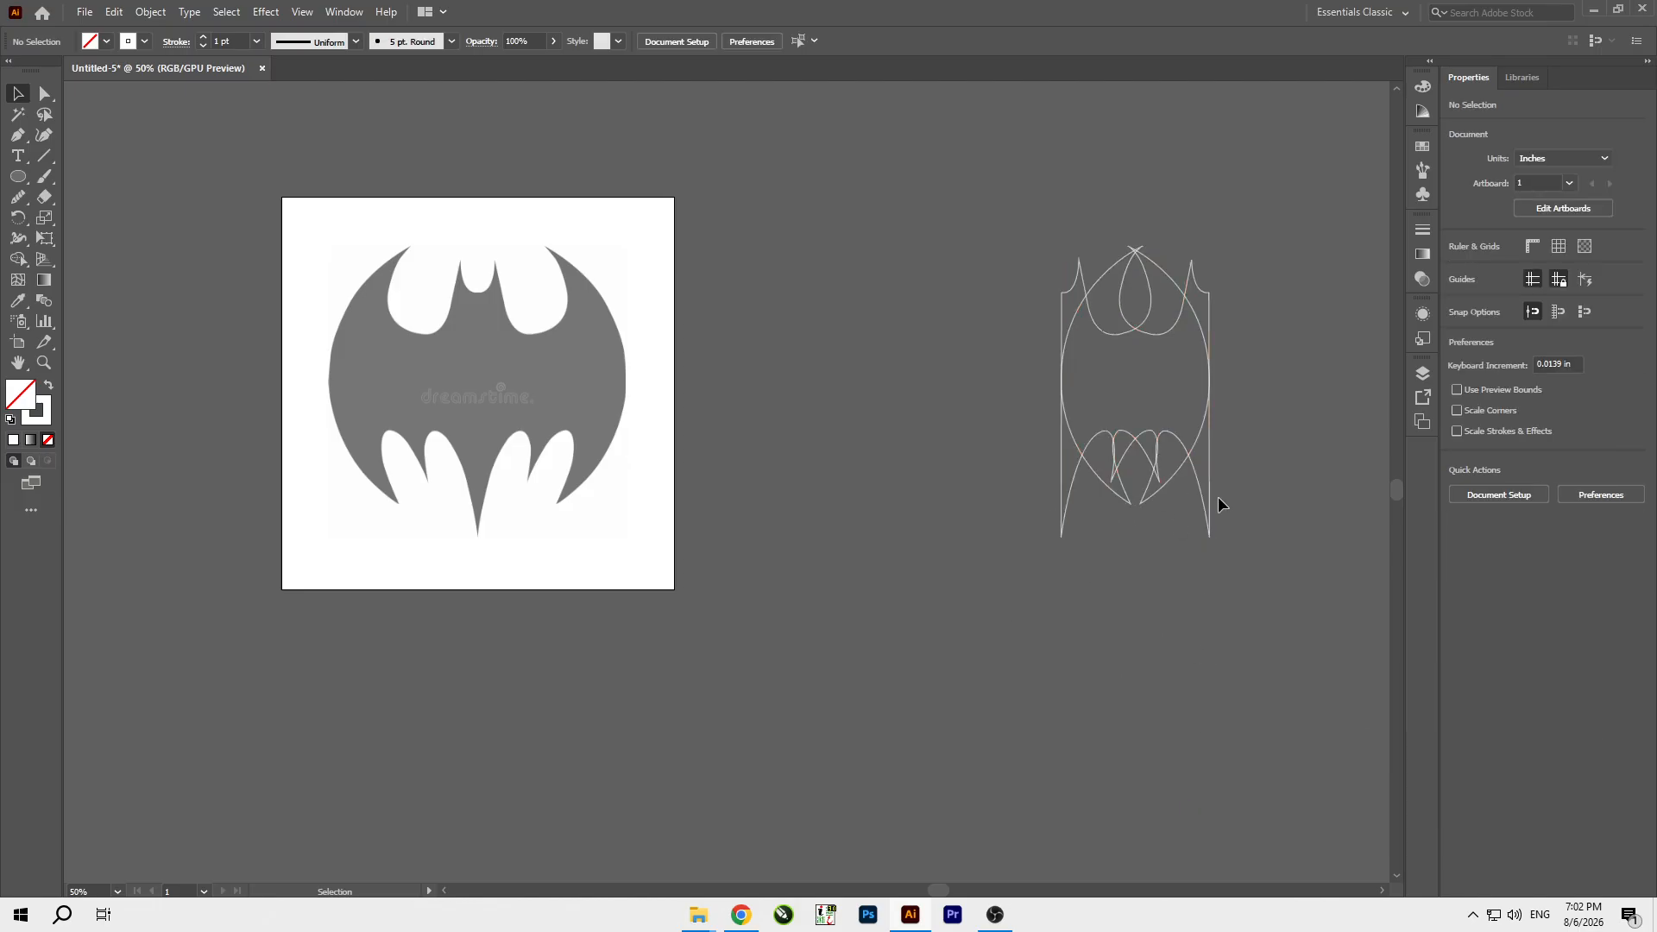
Move the mirrored copy beside the original half so that their straight center edges meet.
{"action": "left_click_drag", "start_coordinate": [1201, 495], "coordinate": [1327, 497]}
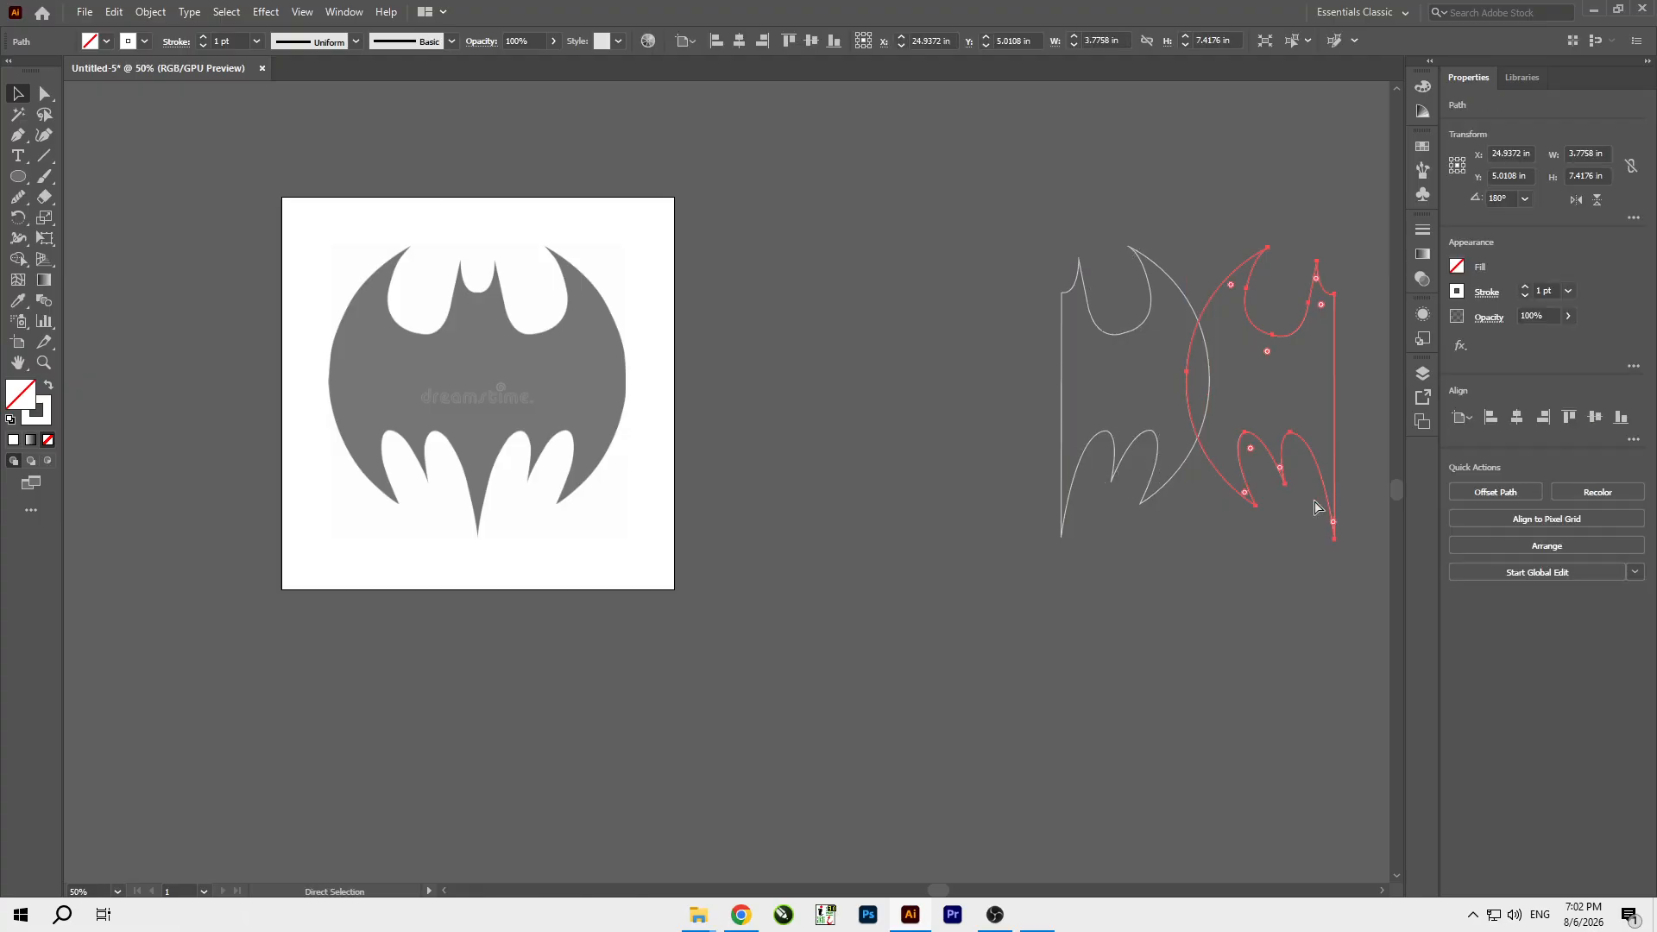
{"action": "key", "text": "ctrl+z"}
{"action": "left_click_drag", "start_coordinate": [1204, 509], "coordinate": [1061, 499]}
{"action": "scroll", "coordinate": [1071, 518], "scroll_direction": "up", "scroll_amount": 7}
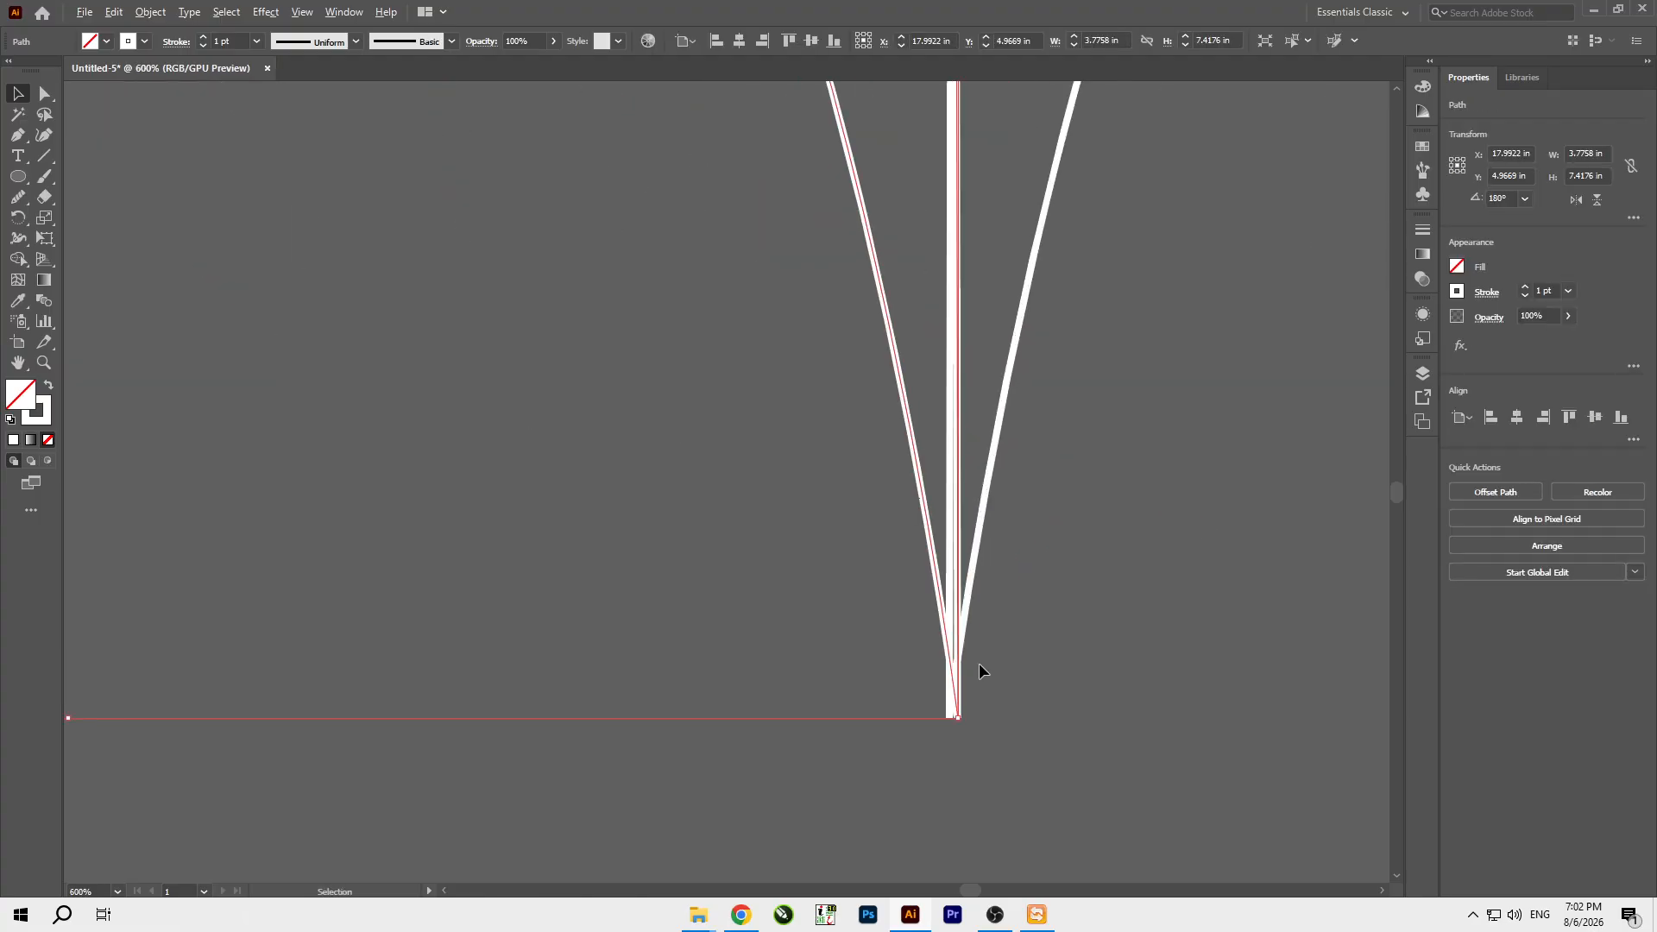
{"action": "scroll", "coordinate": [1008, 656], "scroll_direction": "down", "scroll_amount": 5}
Select both halves of the bat and give them a black fill with no stroke.
{"action": "left_click_drag", "start_coordinate": [780, 751], "coordinate": [1135, 385]}
{"action": "scroll", "coordinate": [1135, 385], "scroll_direction": "down", "scroll_amount": 3}
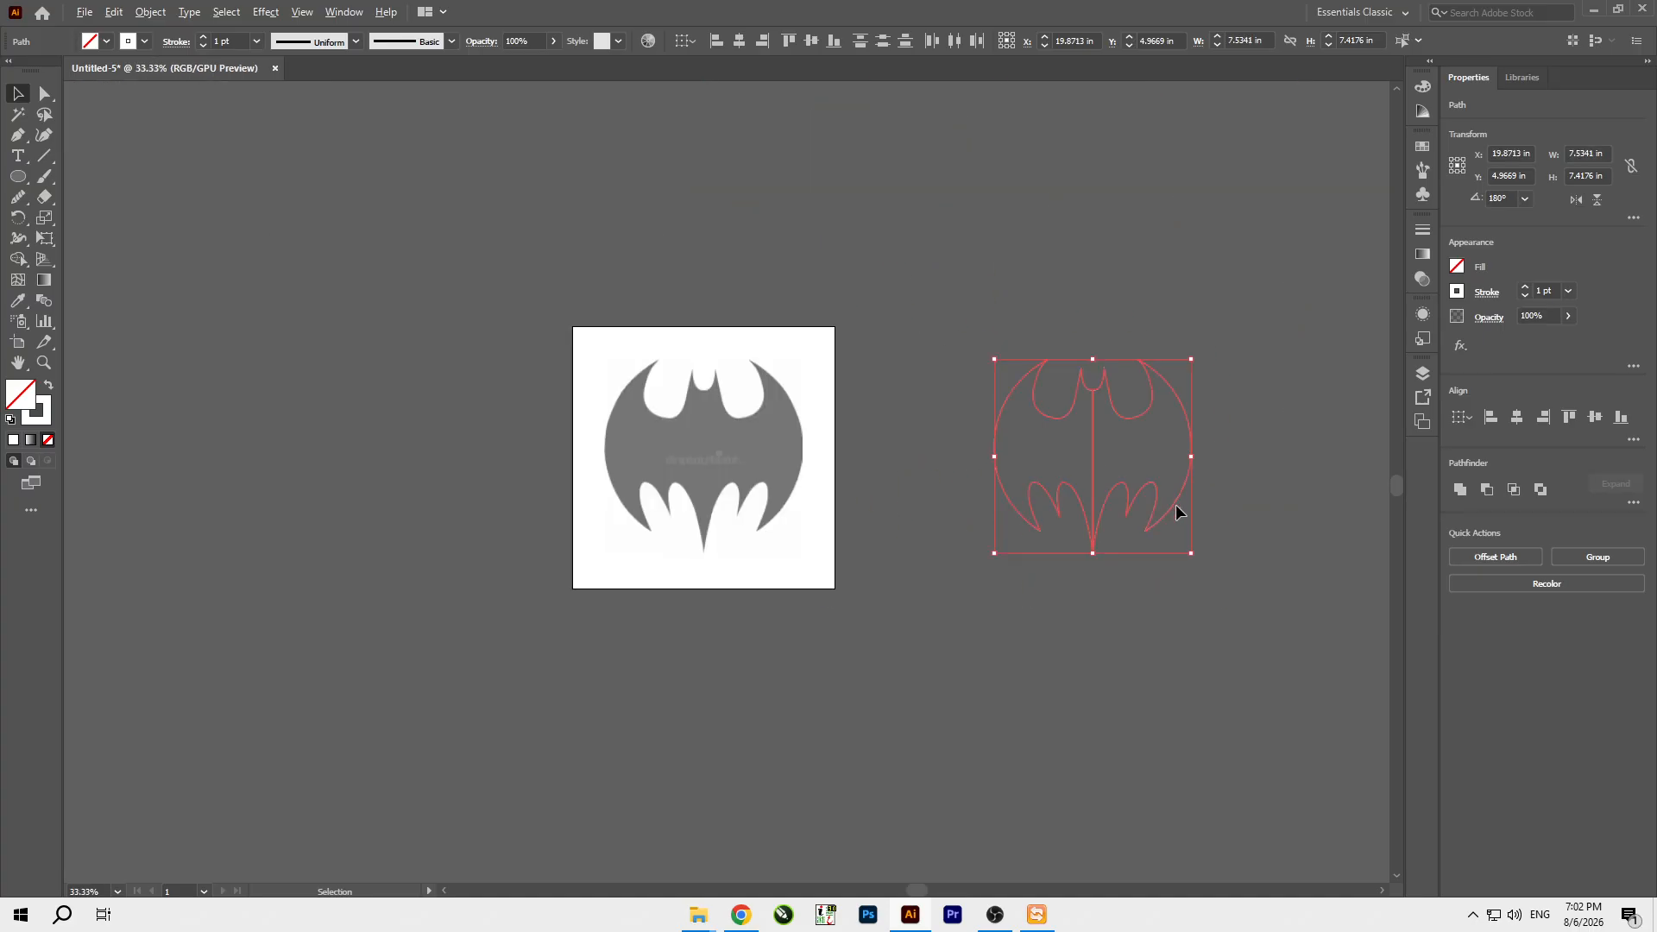
{"action": "scroll", "coordinate": [653, 428], "scroll_direction": "up", "scroll_amount": 1}
{"action": "key", "text": "shift+x"}
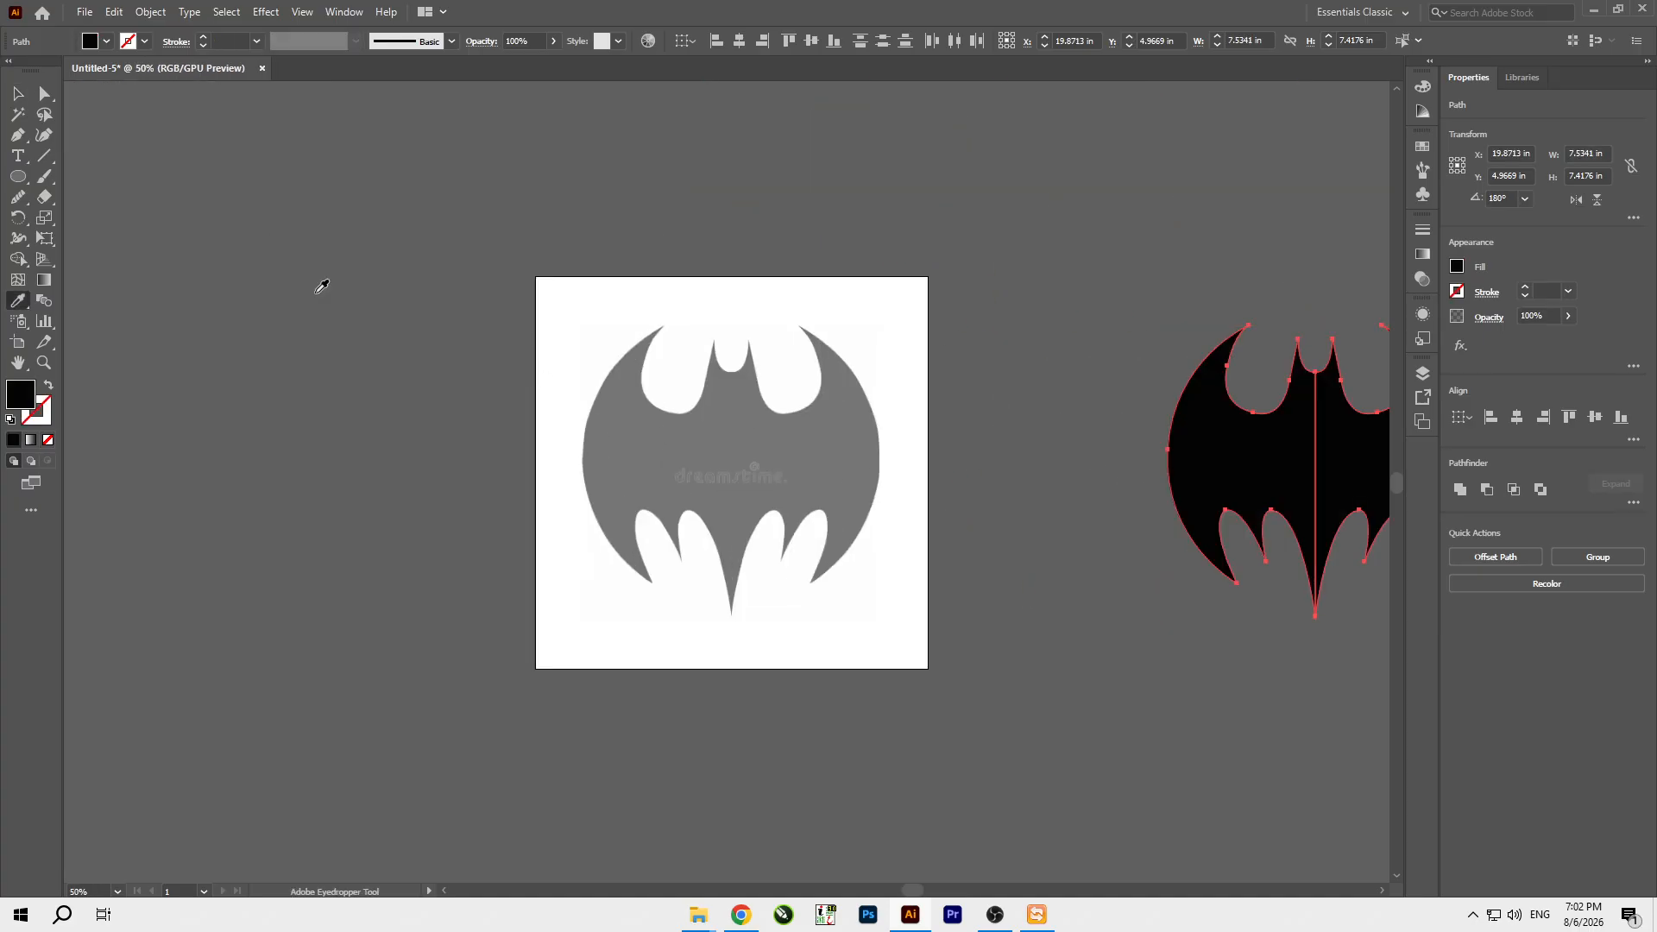
{"action": "left_click", "coordinate": [1102, 291]}
Shift the right half slightly toward the left half to close the thin gap along the center line.
{"action": "scroll", "coordinate": [1320, 448], "scroll_direction": "up", "scroll_amount": 4}
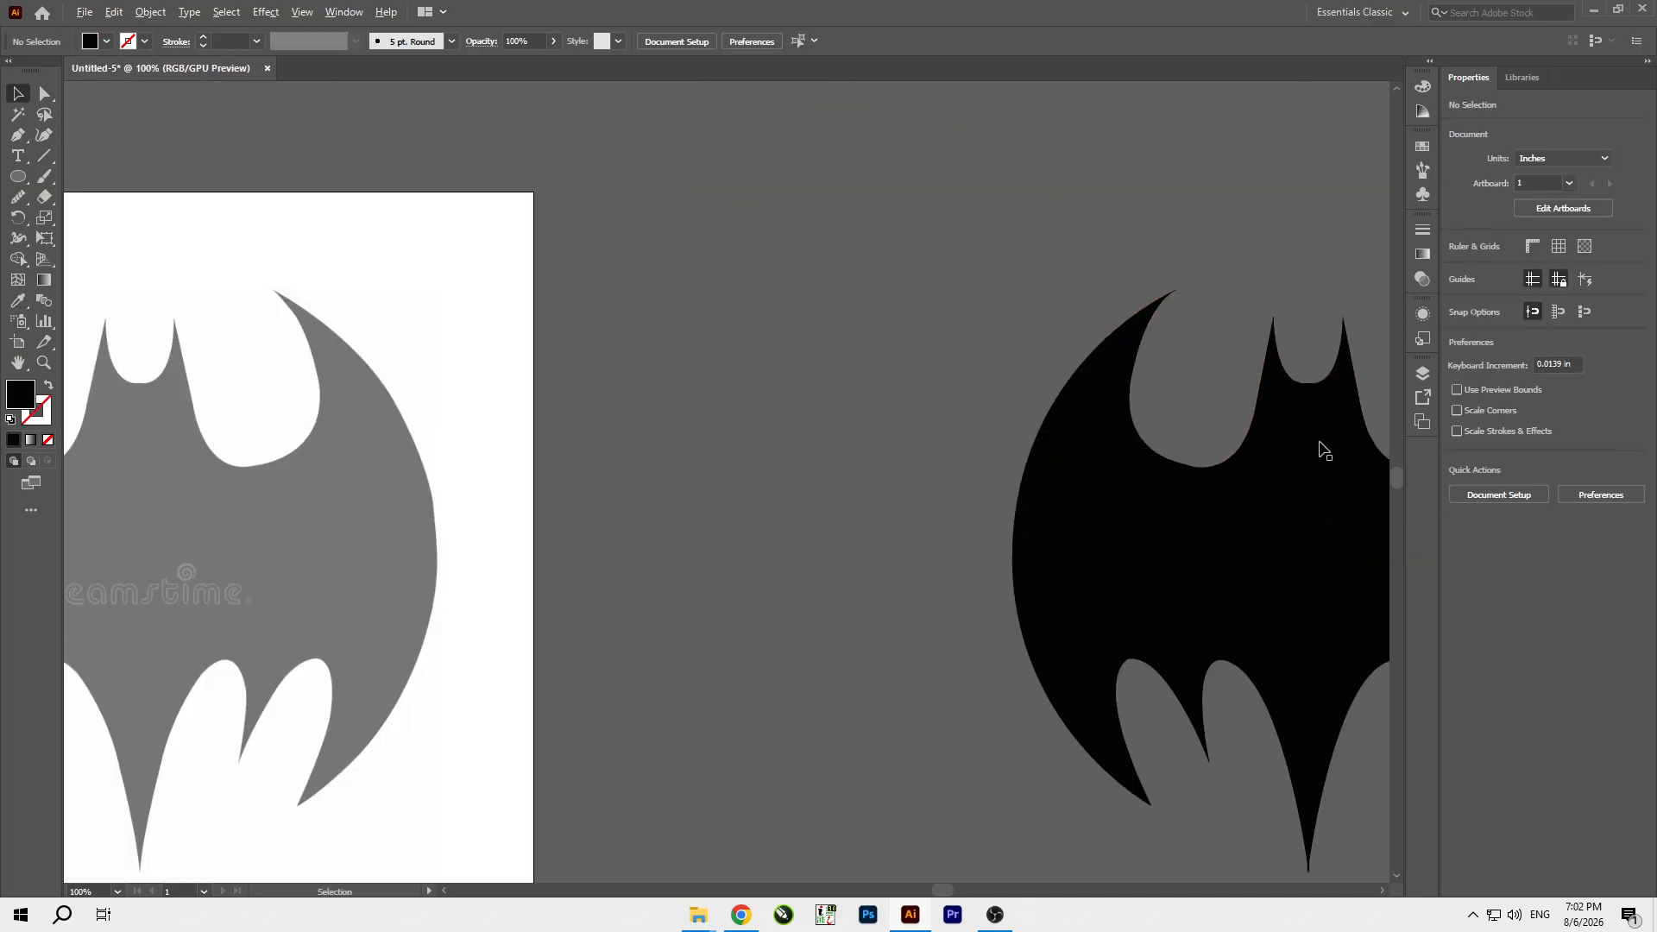
{"action": "scroll", "coordinate": [1166, 292], "scroll_direction": "up", "scroll_amount": 5}
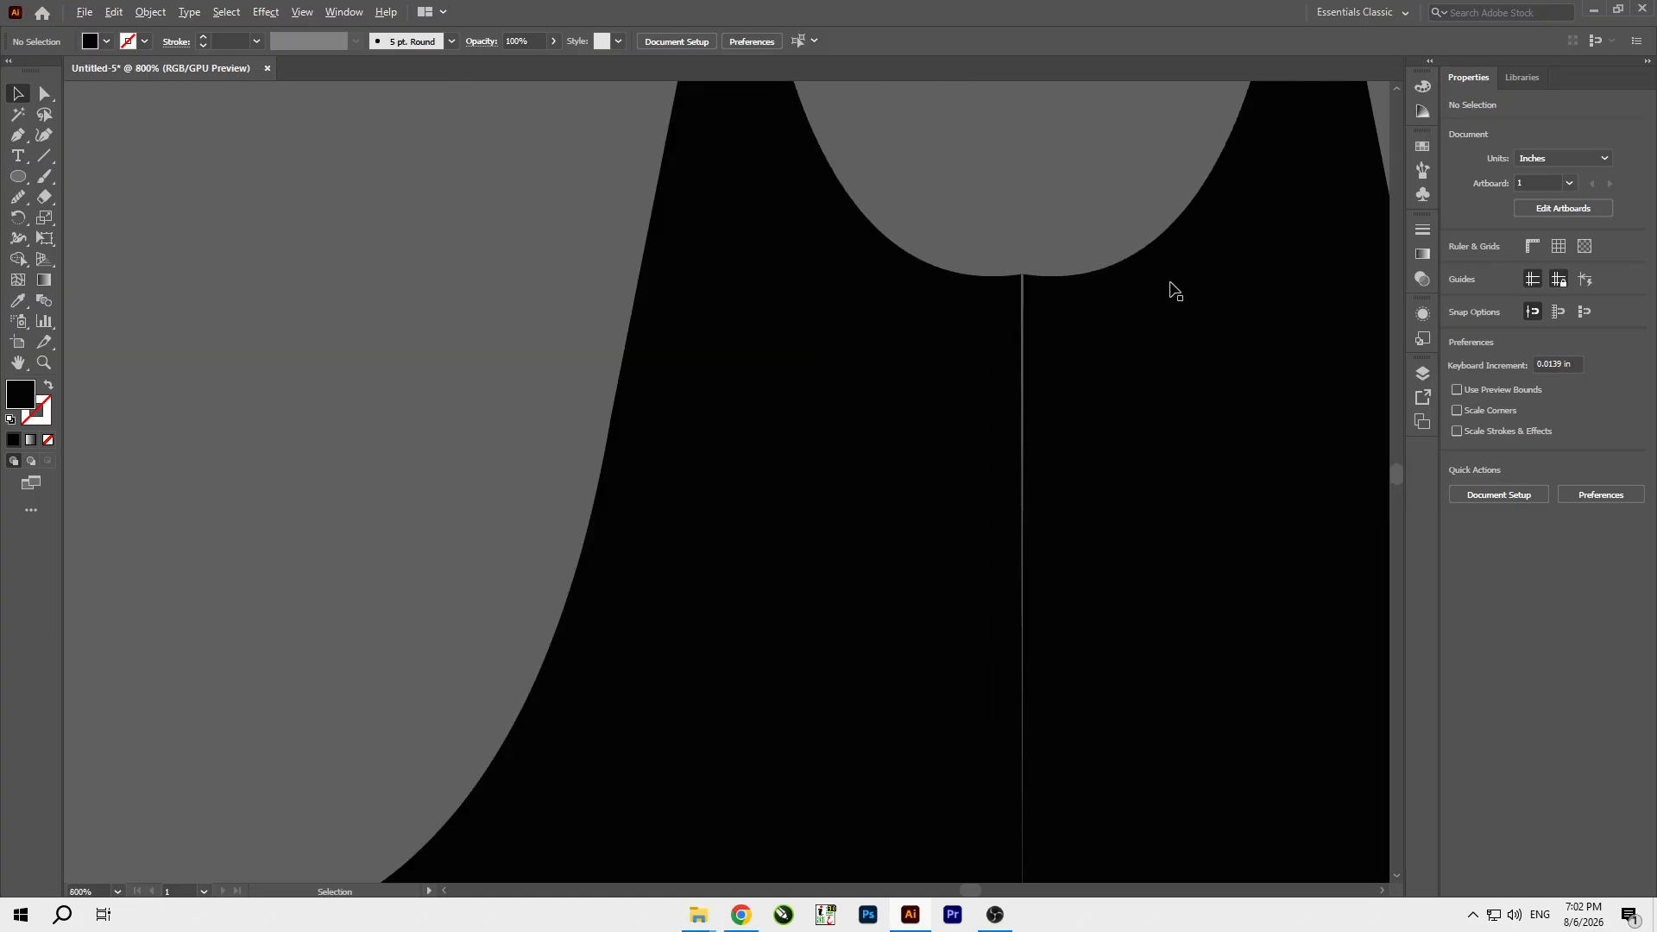
{"action": "left_click", "coordinate": [1172, 336]}
{"action": "scroll", "coordinate": [1040, 277], "scroll_direction": "down", "scroll_amount": 4}
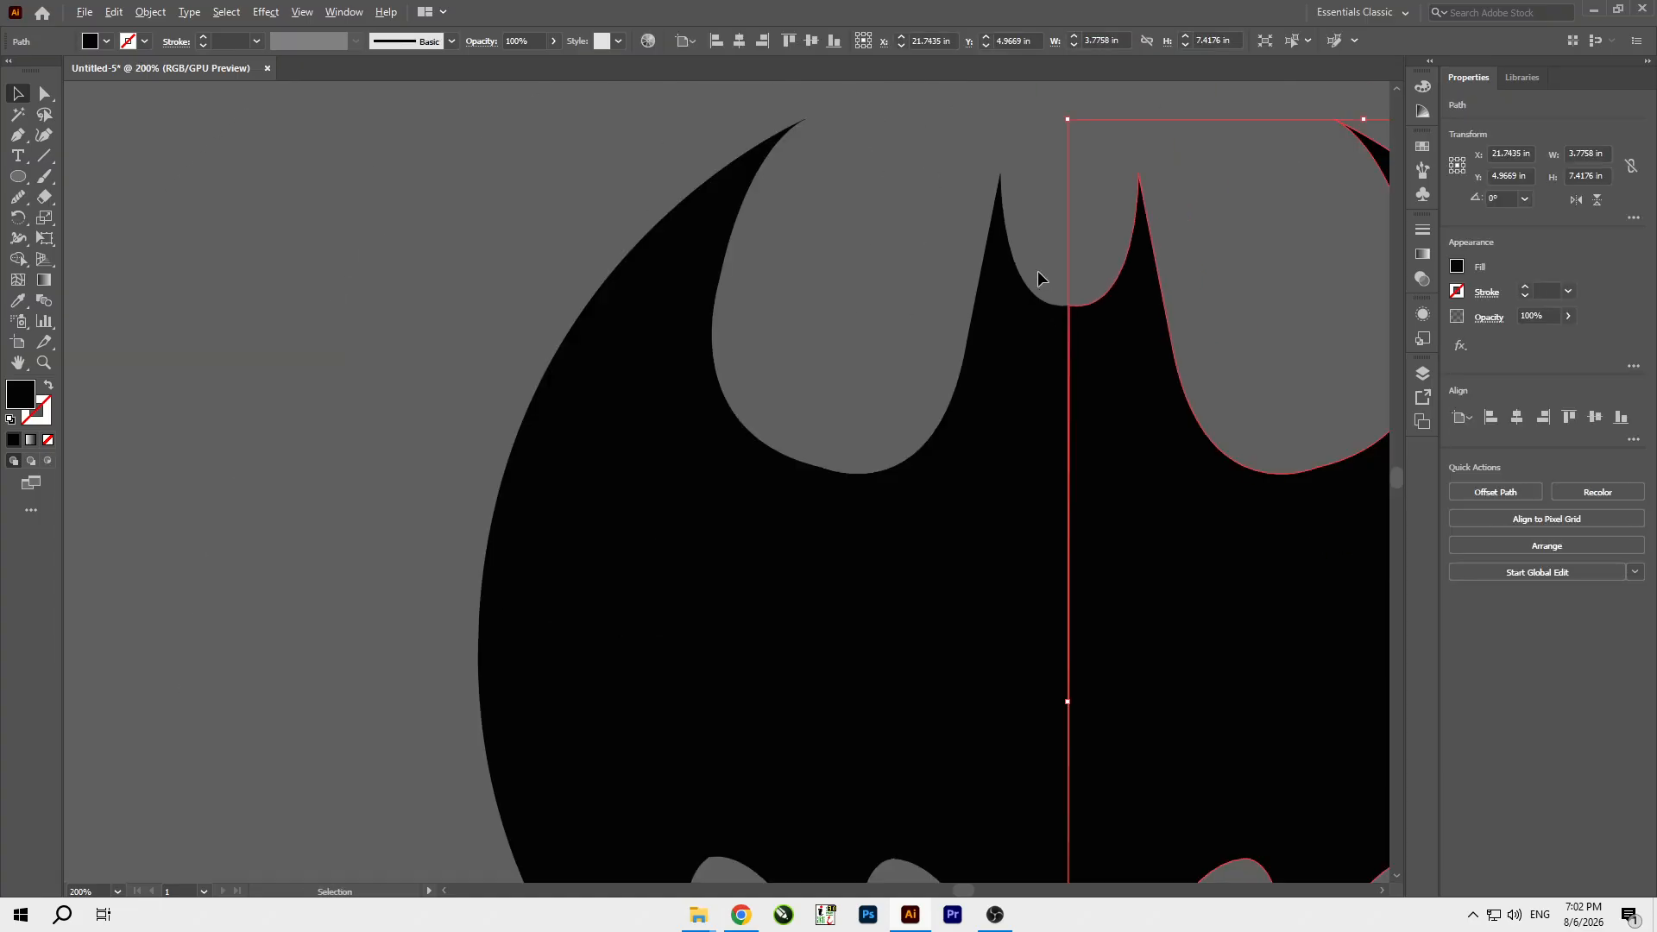
{"action": "key", "text": "ctrl+shift+a"}
Select both halves with the Direct Selection tool active and examine how their edges cross at the bottom tip.
{"action": "scroll", "coordinate": [984, 259], "scroll_direction": "down", "scroll_amount": 2}
{"action": "scroll", "coordinate": [1035, 793], "scroll_direction": "up", "scroll_amount": 4}
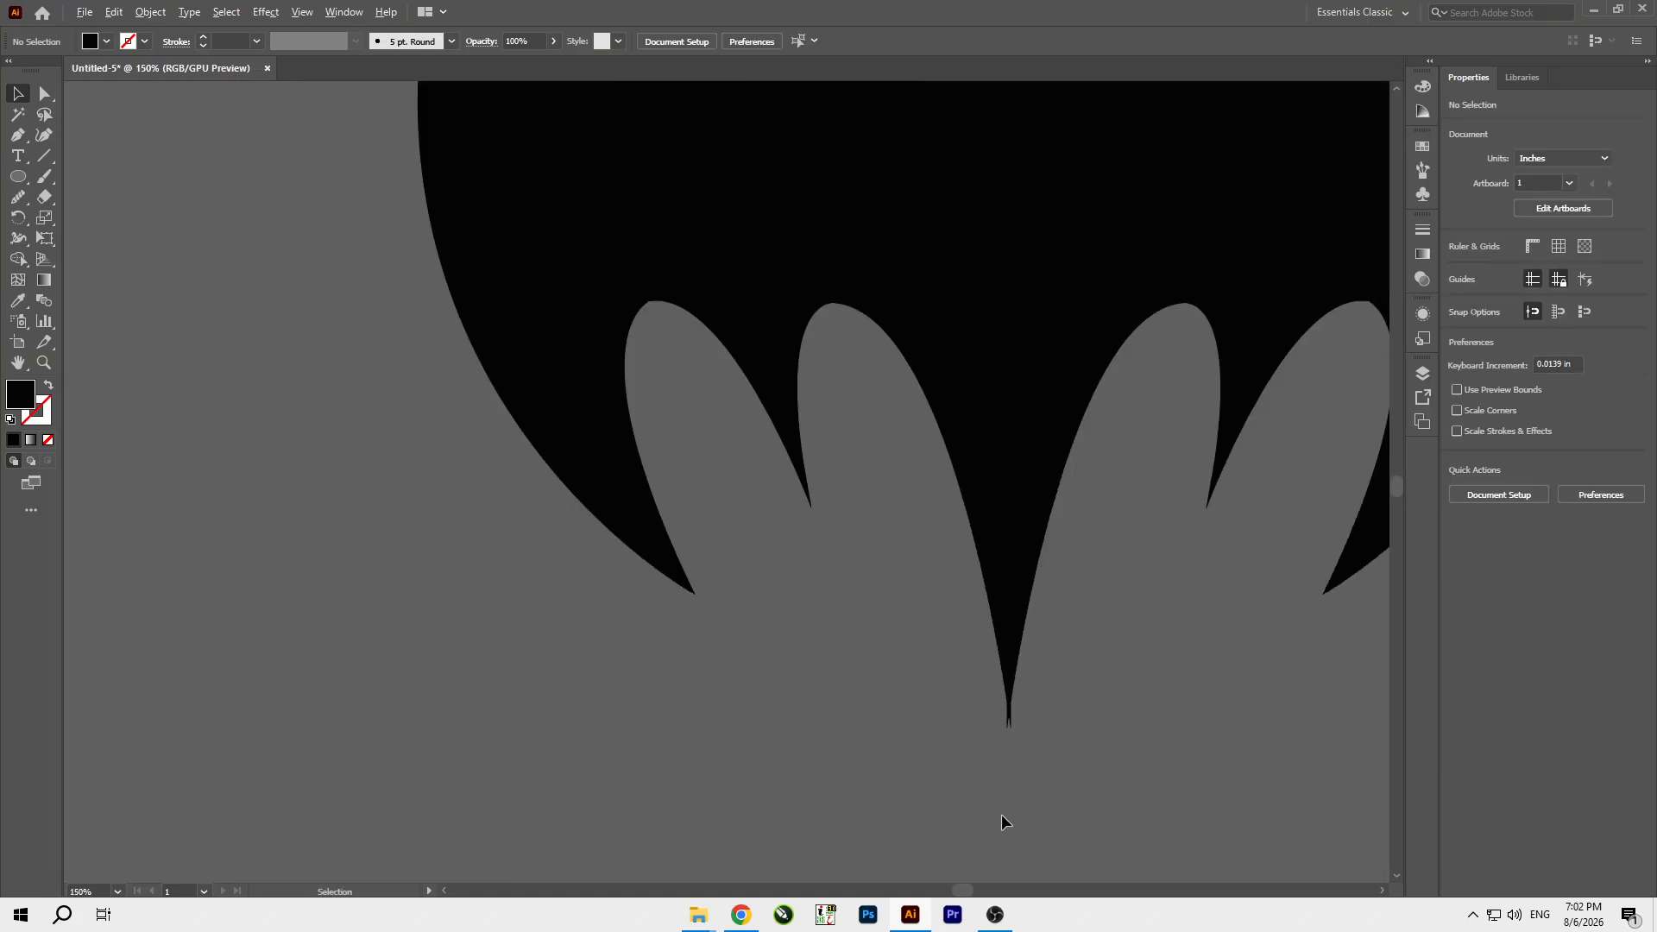
{"action": "left_click_drag", "start_coordinate": [1002, 660], "coordinate": [912, 596]}
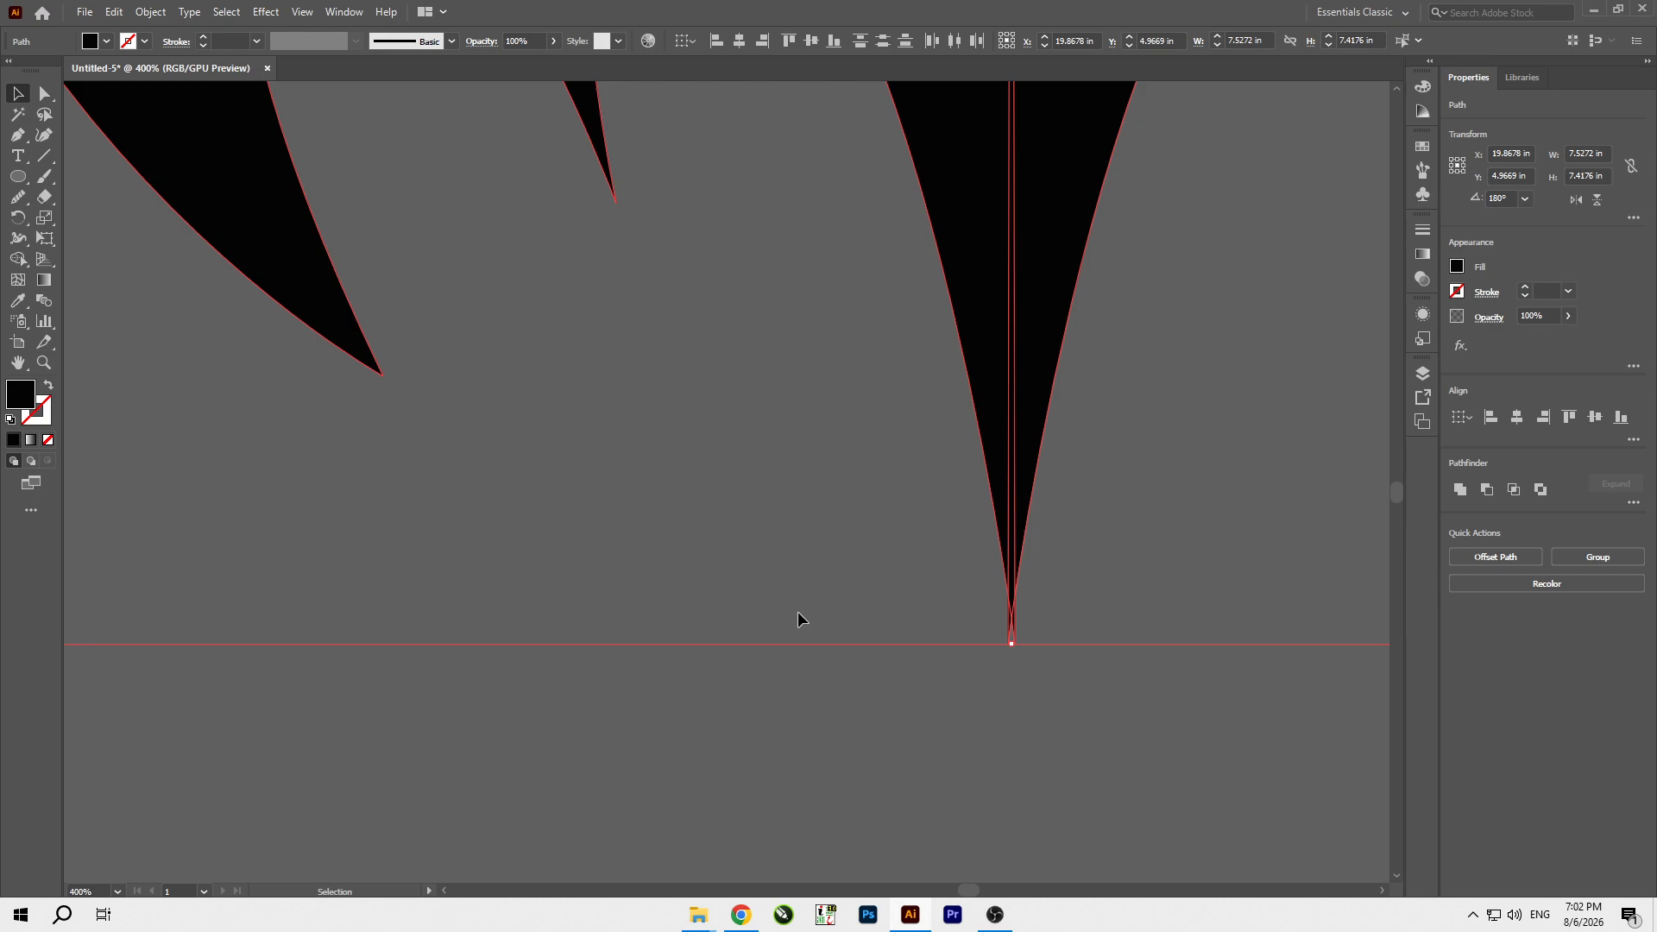
{"action": "left_click", "coordinate": [51, 94]}
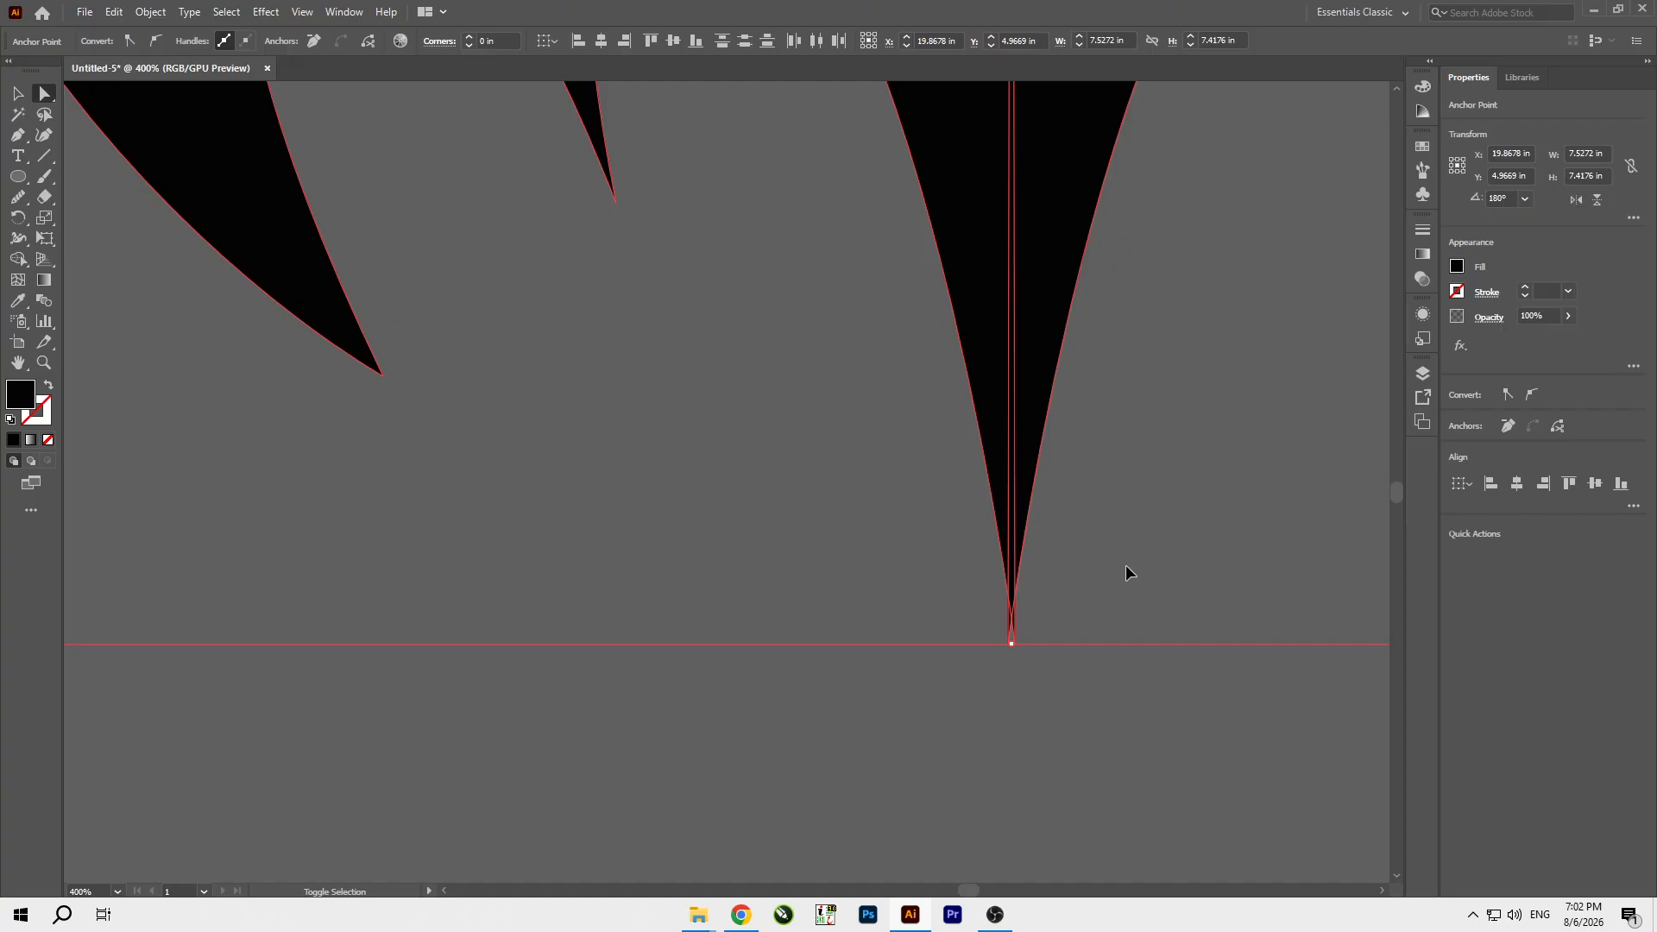
{"action": "scroll", "coordinate": [1023, 669], "scroll_direction": "down", "scroll_amount": 3}
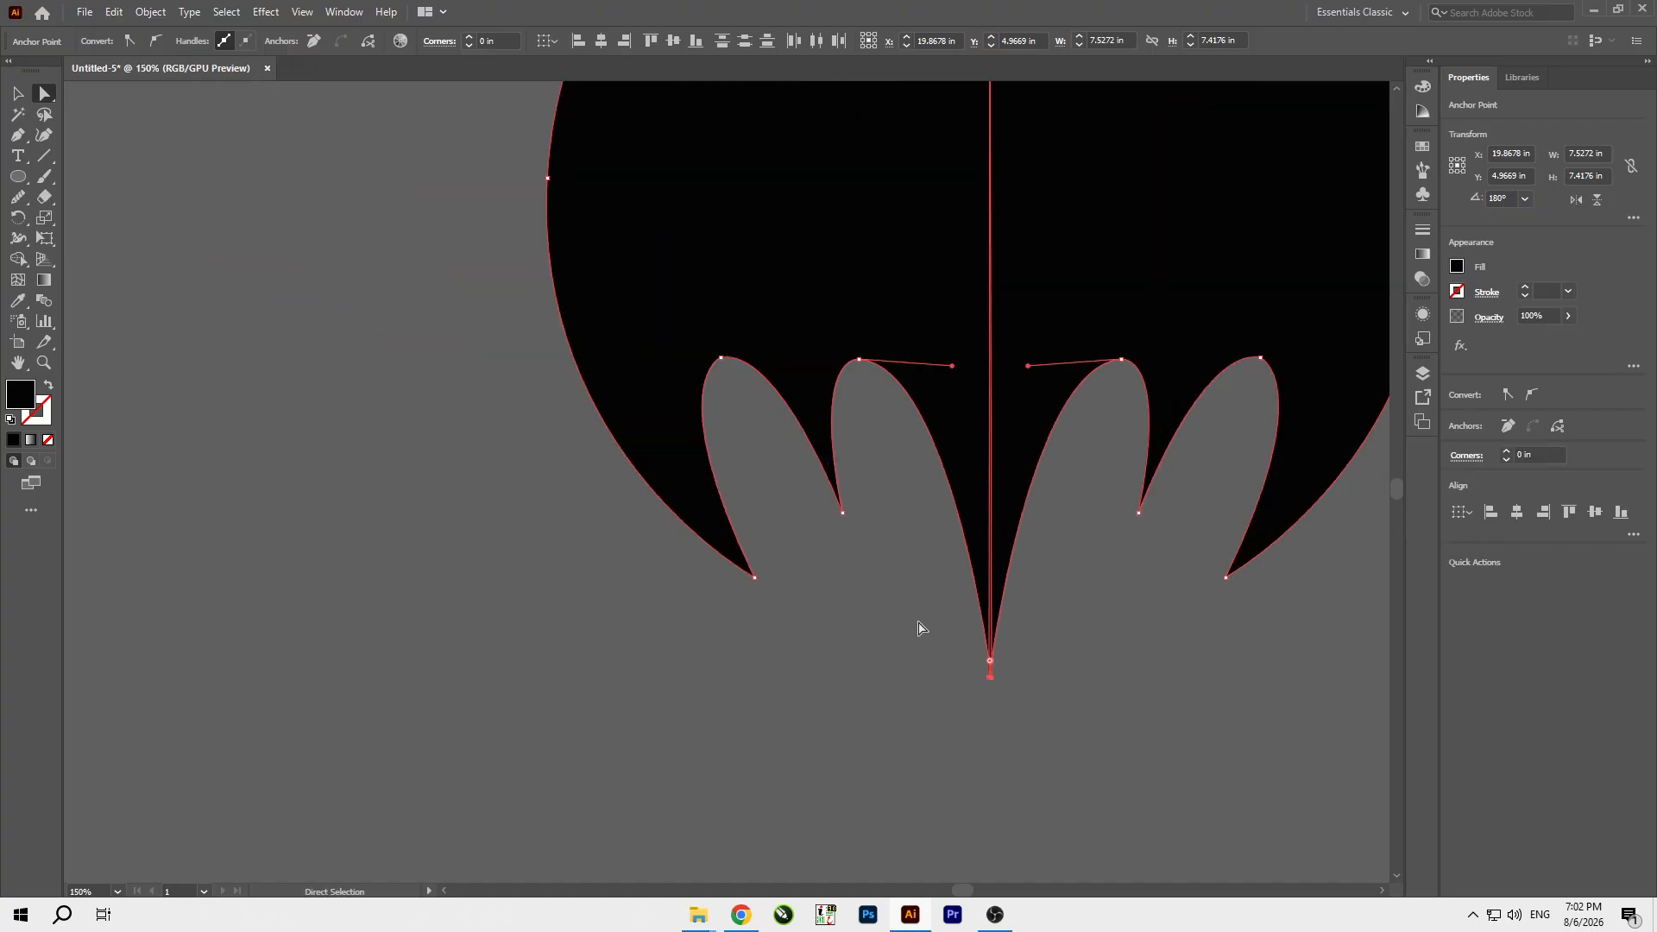
{"action": "scroll", "coordinate": [1028, 640], "scroll_direction": "up", "scroll_amount": 6}
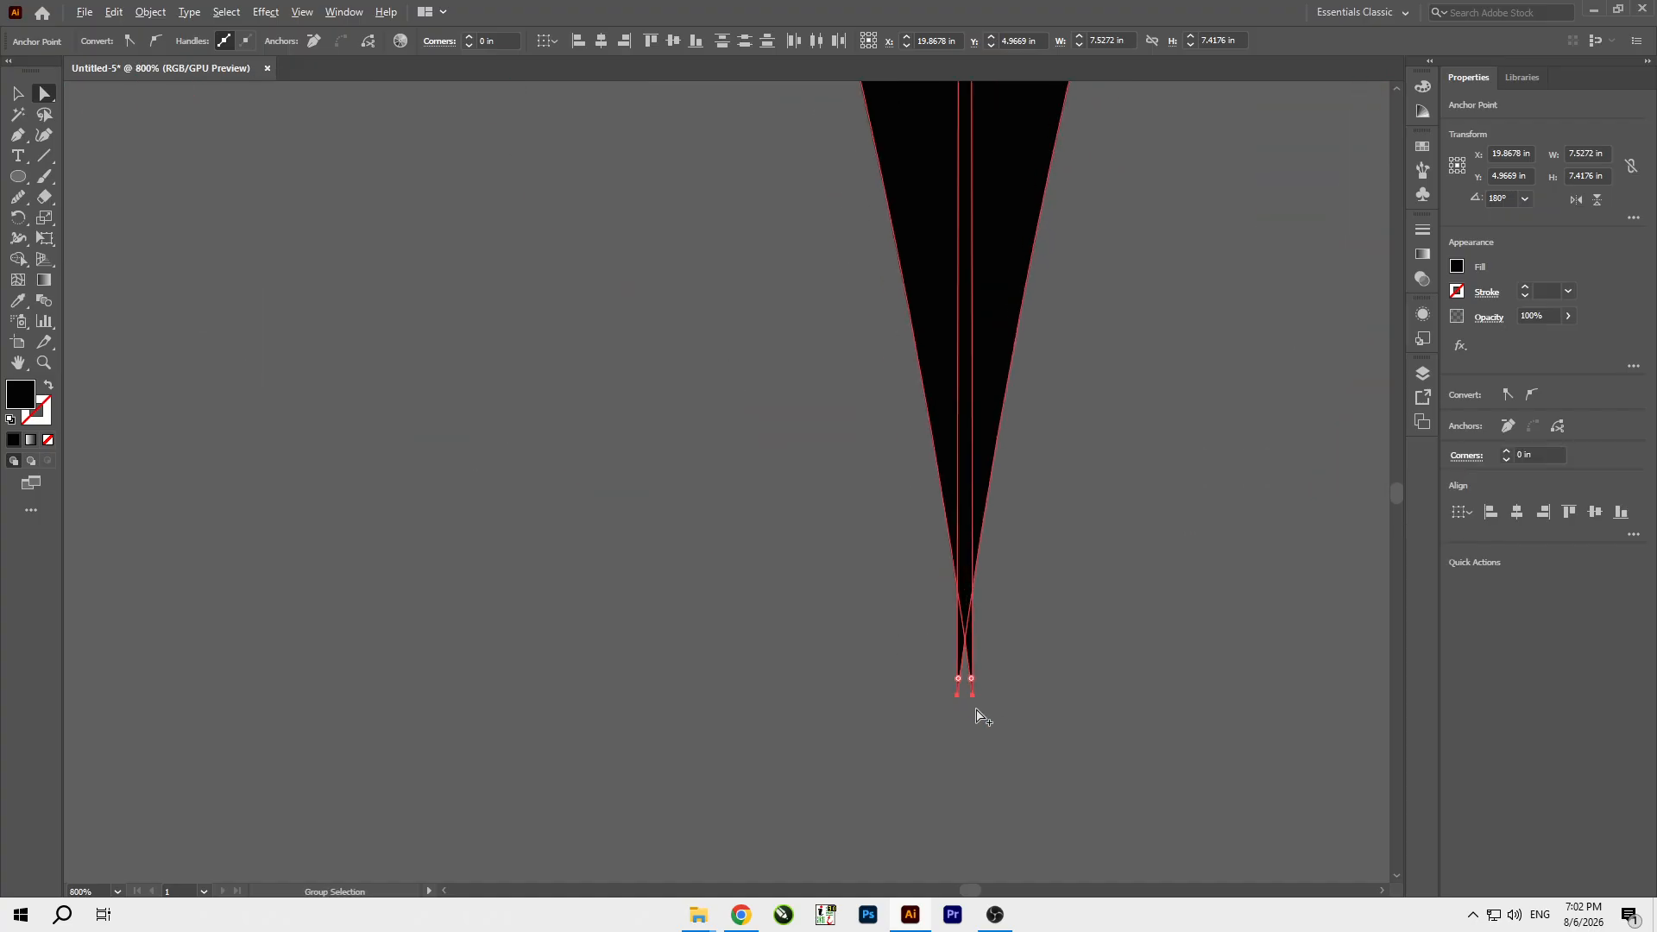
Switch to Chrome and print the Assignment Covering Form PDF.
{"action": "left_click", "coordinate": [742, 915]}
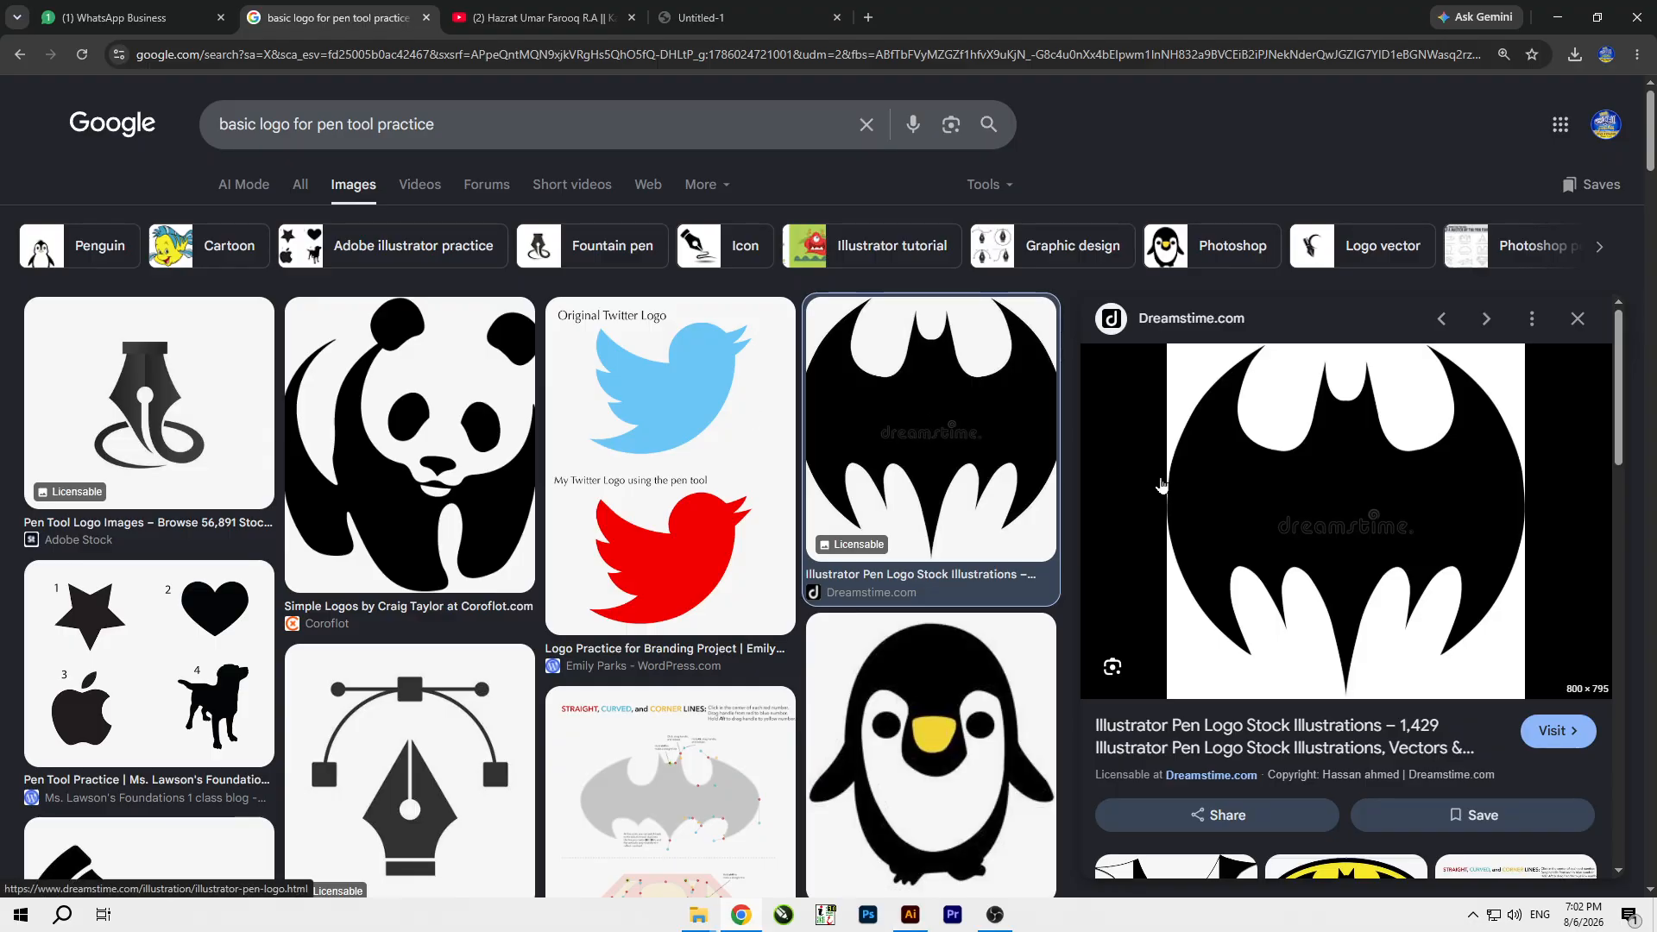
{"action": "key", "text": "ctrl+Tab"}
{"action": "key", "text": "ctrl+Tab"}
{"action": "key", "text": "ctrl+p"}
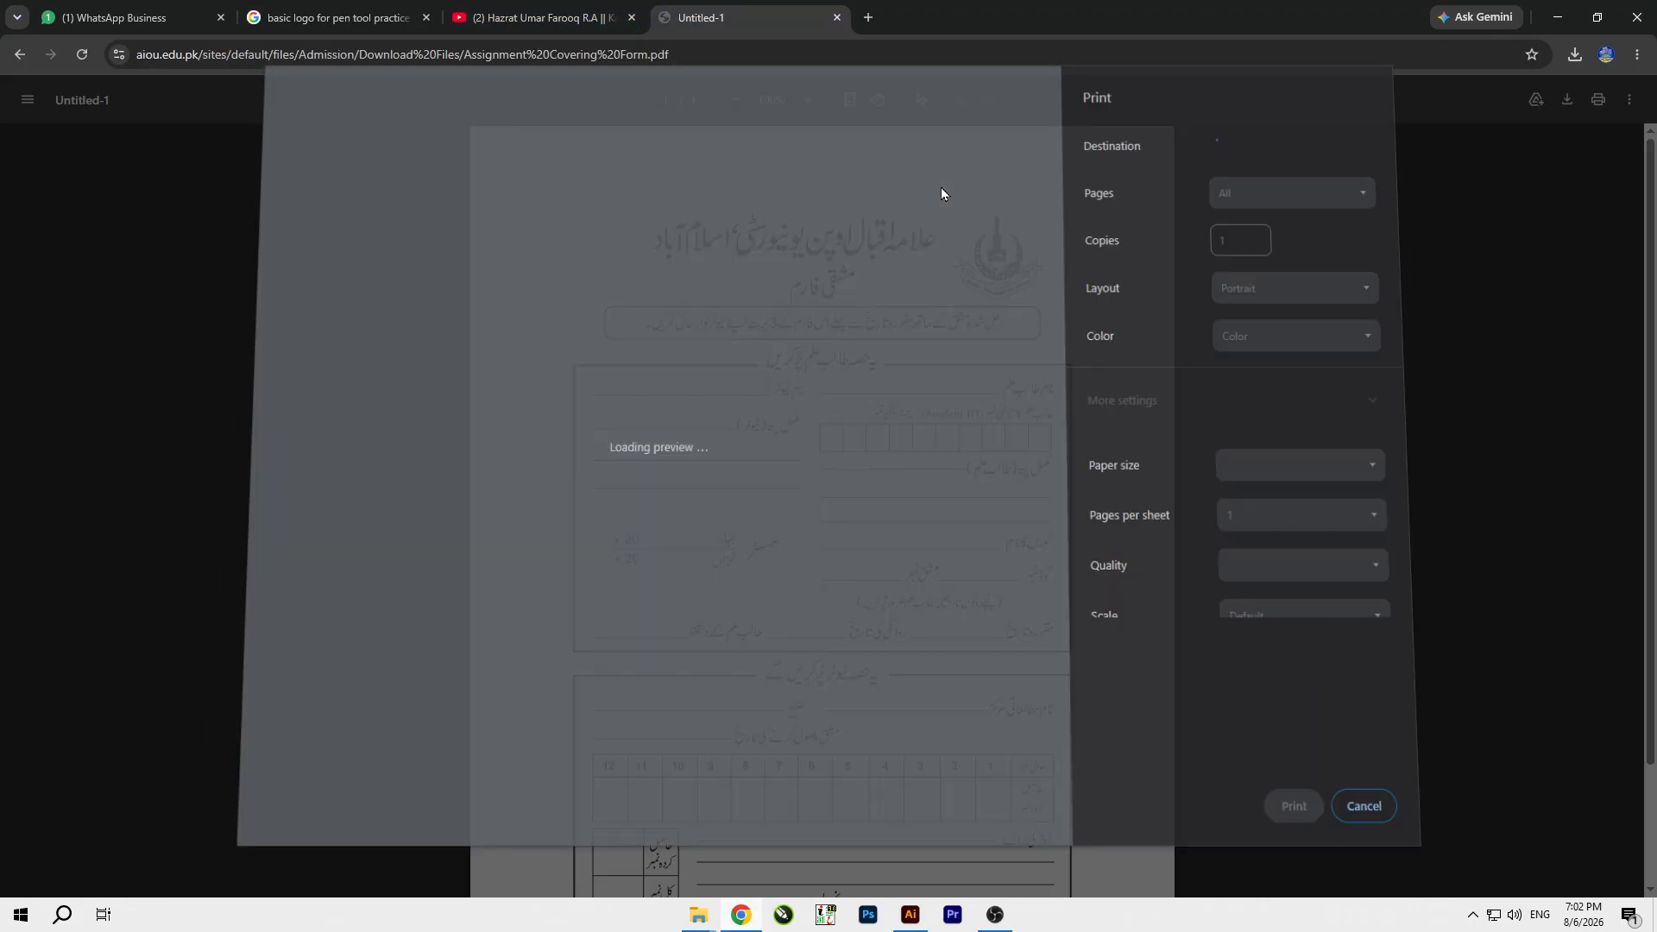
{"action": "left_click", "coordinate": [1260, 306]}
{"action": "left_click", "coordinate": [1269, 779]}
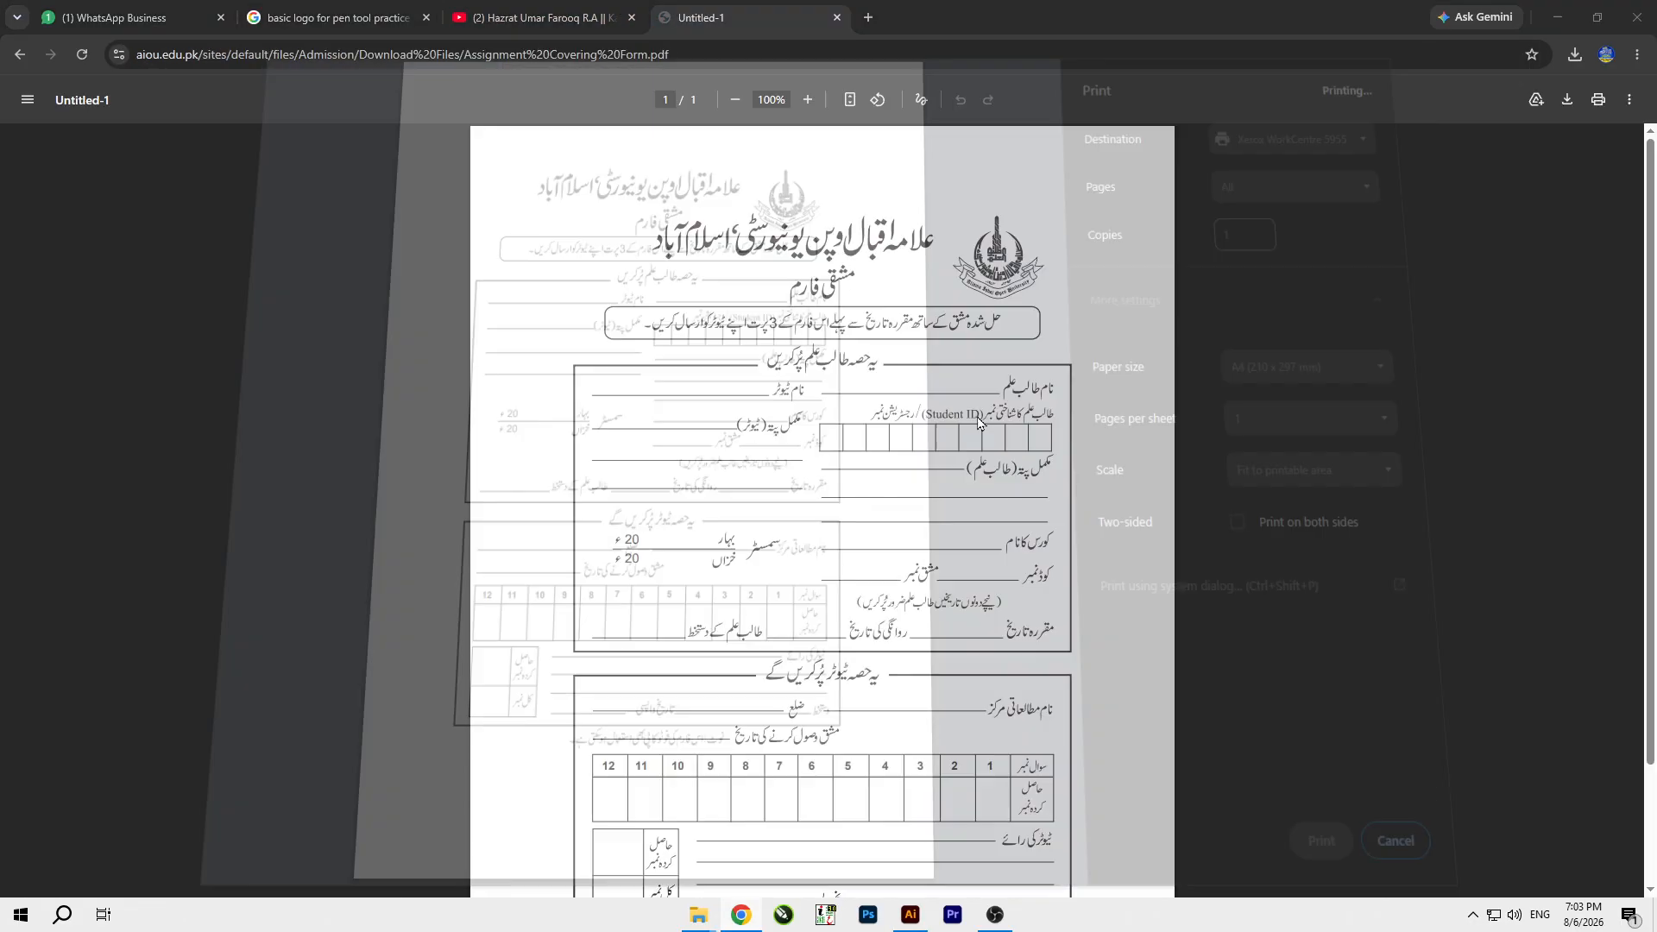
Switch back to Illustrator and merge the two bat halves into one shape with the Shape Builder tool.
{"action": "left_click", "coordinate": [910, 915]}
{"action": "scroll", "coordinate": [958, 662], "scroll_direction": "down", "scroll_amount": 10}
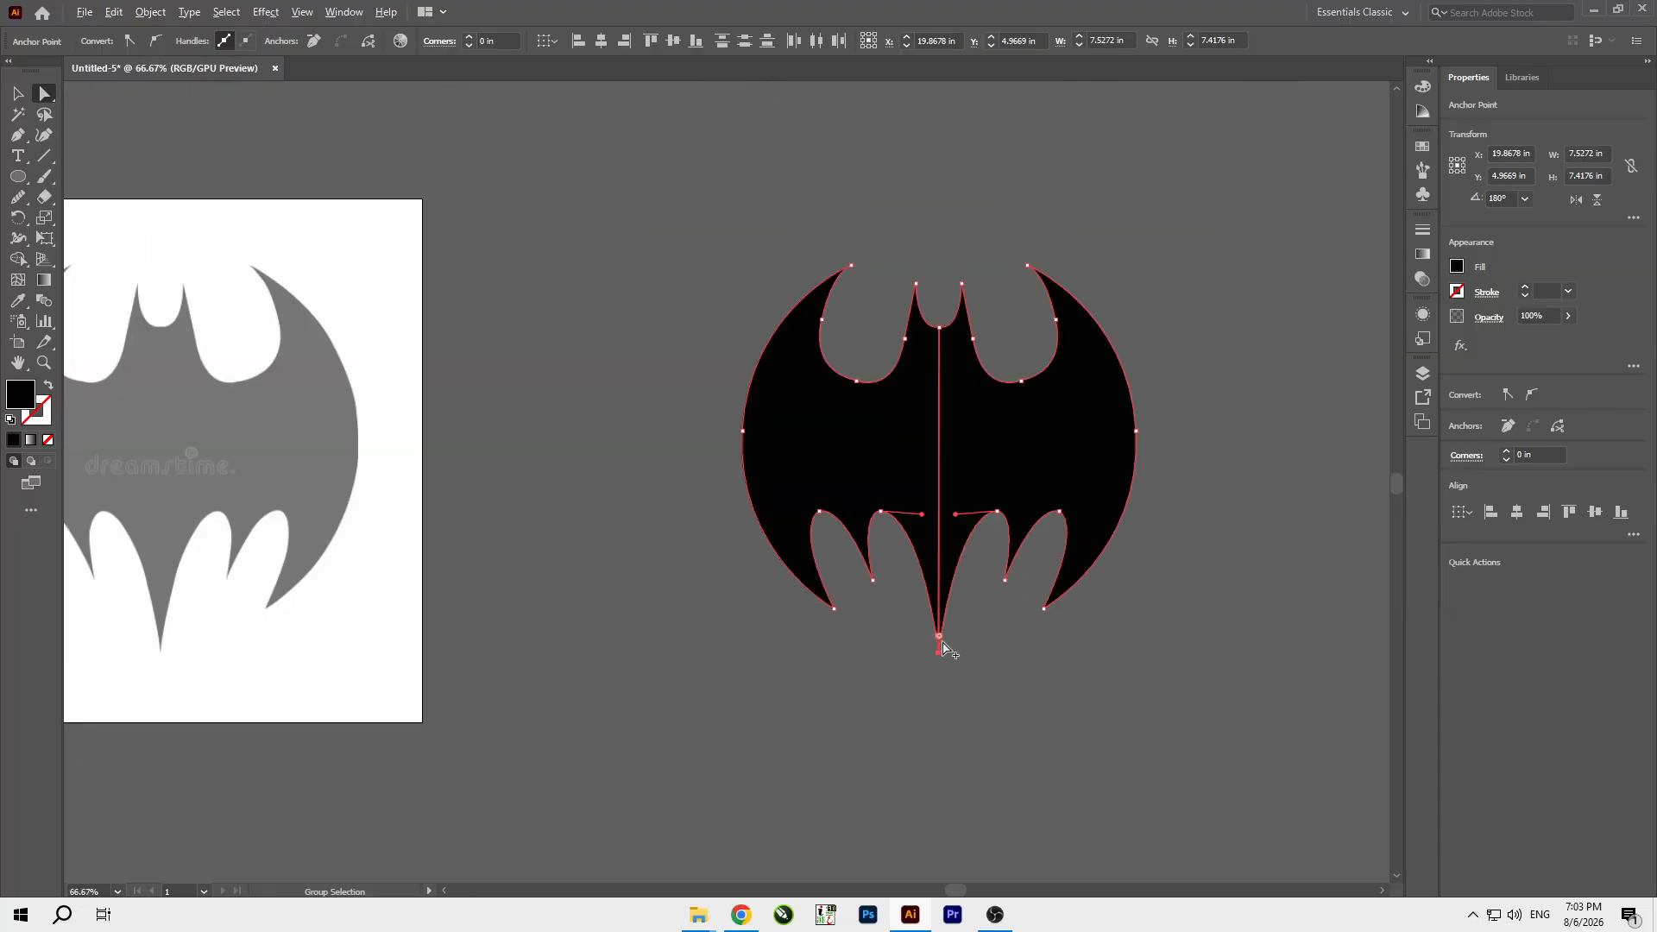
{"action": "scroll", "coordinate": [1054, 448], "scroll_direction": "up", "scroll_amount": 1}
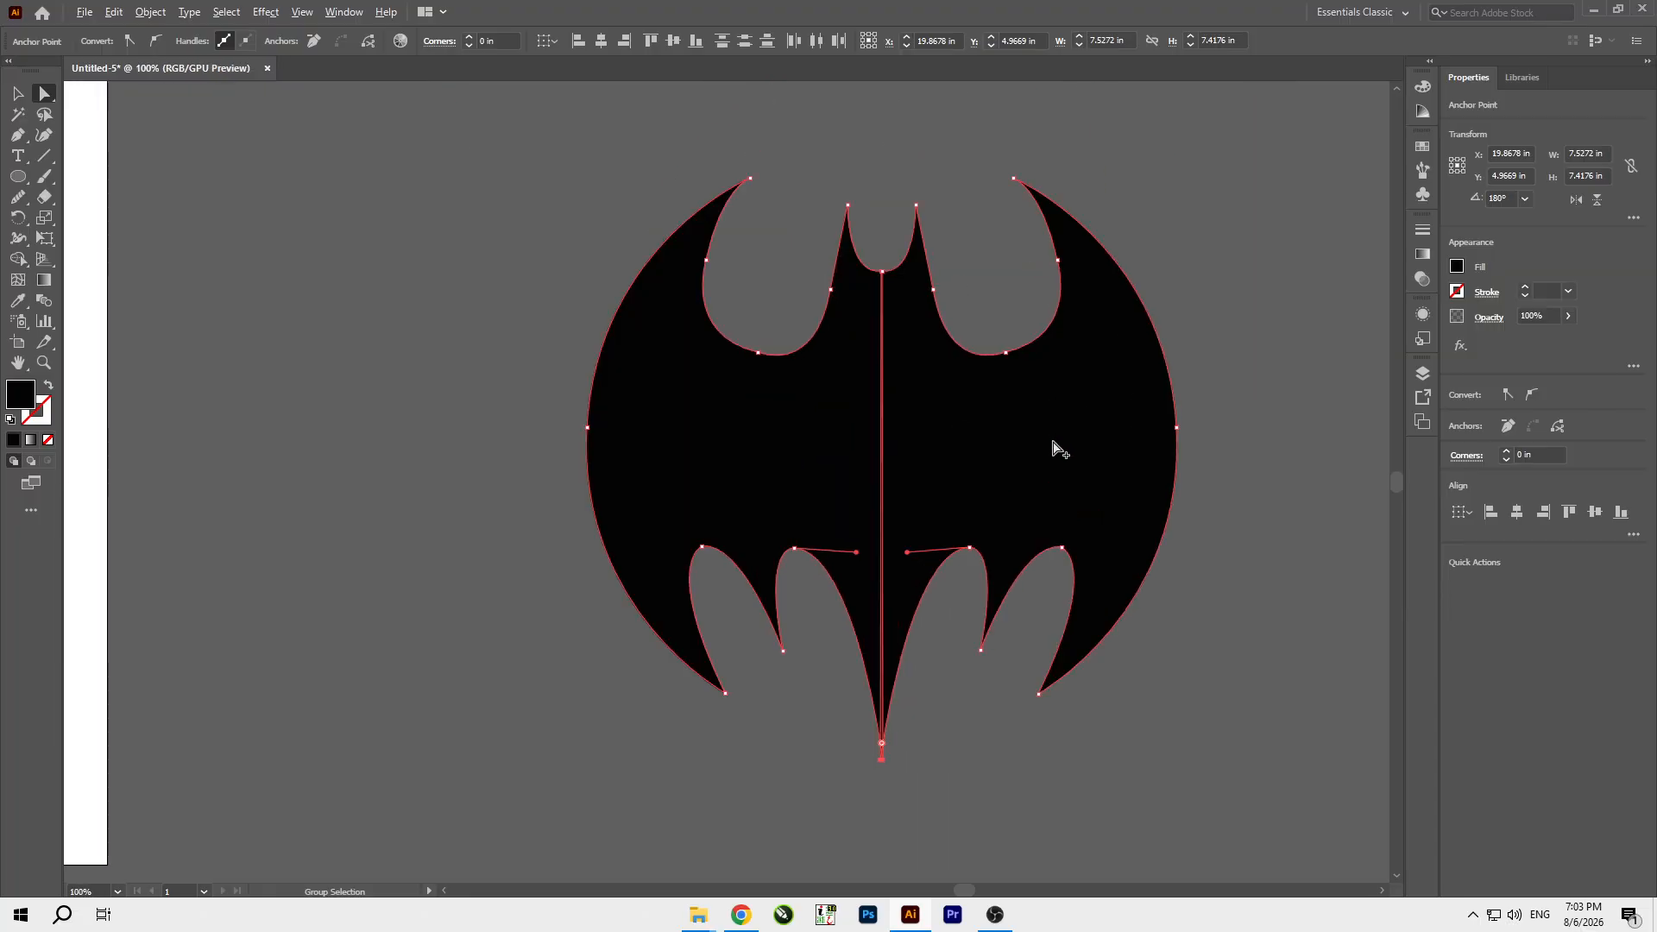
{"action": "left_click", "coordinate": [18, 259]}
{"action": "left_click_drag", "start_coordinate": [774, 441], "coordinate": [1072, 463]}
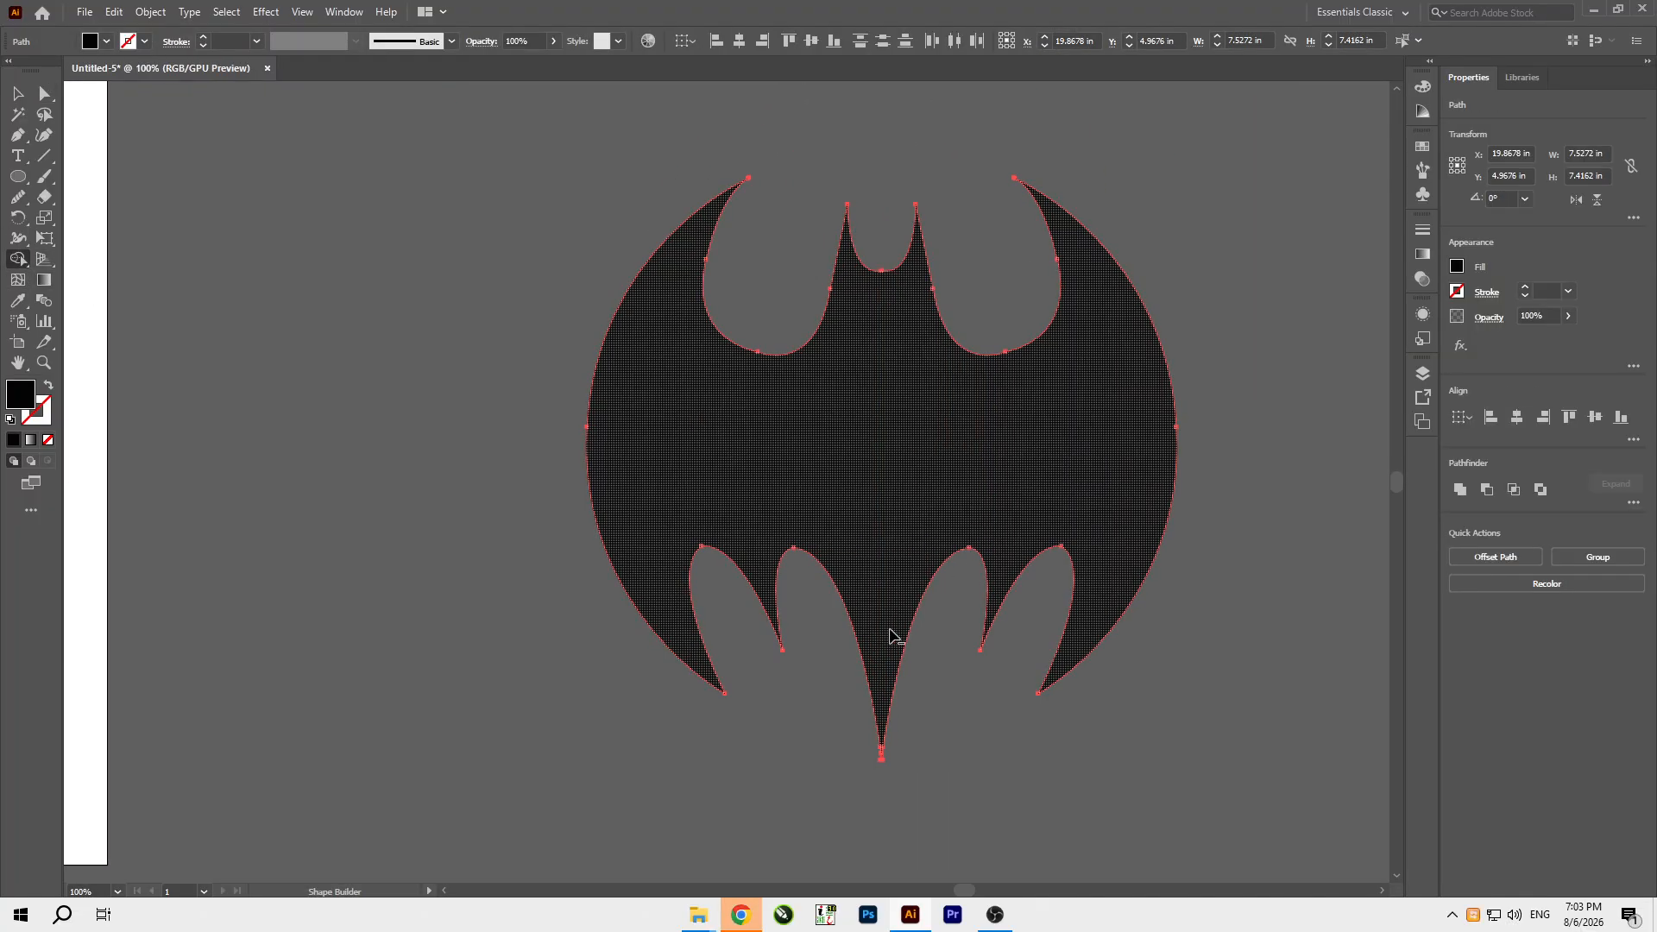
Remove the two leftover slivers at the bat's bottom tip with the Shape Builder tool, leaving one clean point.
{"action": "scroll", "coordinate": [888, 637], "scroll_direction": "up", "scroll_amount": 3}
{"action": "scroll", "coordinate": [867, 781], "scroll_direction": "up", "scroll_amount": 5}
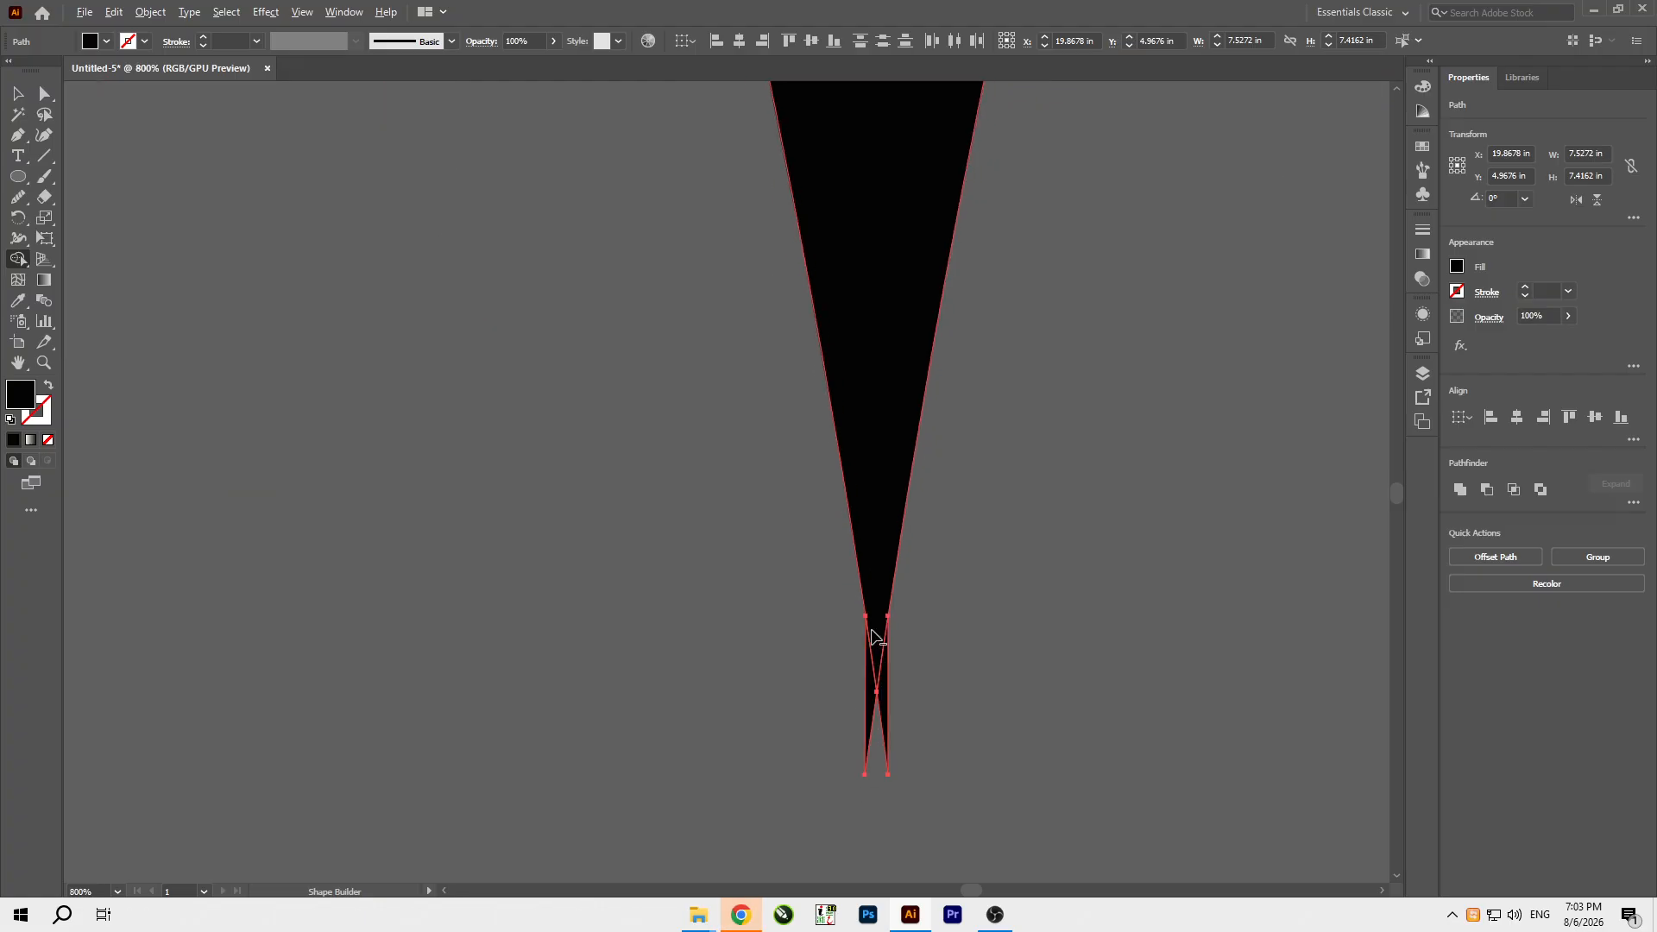
{"action": "left_click", "coordinate": [880, 715], "text": "alt"}
{"action": "left_click", "coordinate": [862, 721], "text": "alt"}
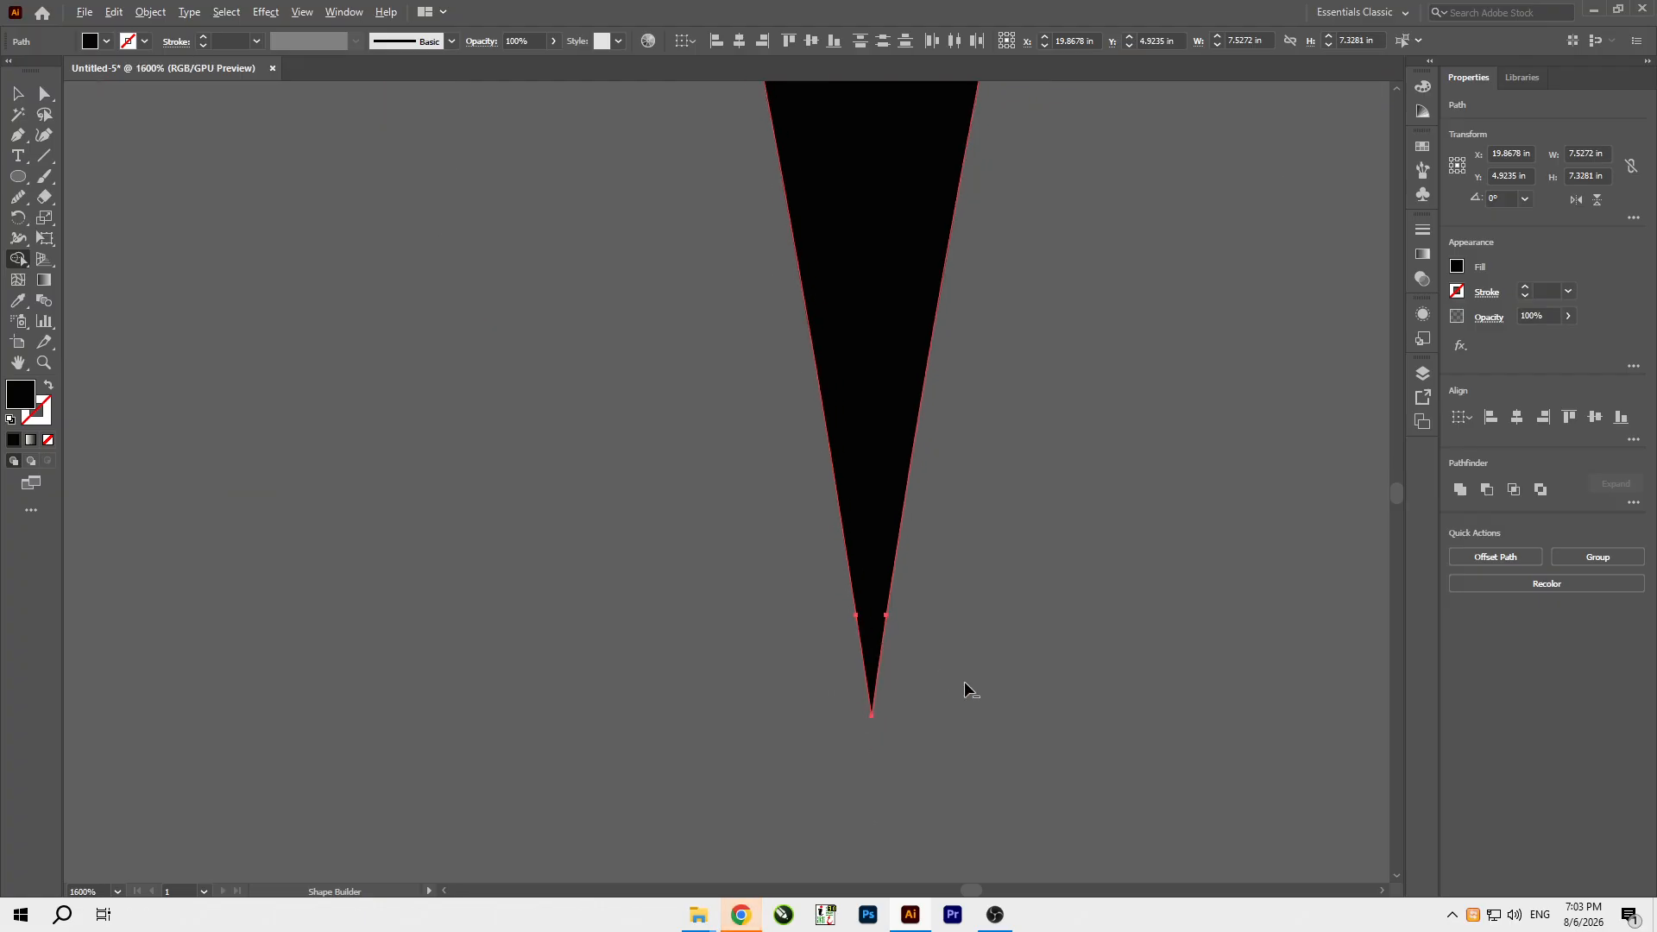
{"action": "scroll", "coordinate": [964, 683], "scroll_direction": "down", "scroll_amount": 9}
{"action": "key", "text": "v"}
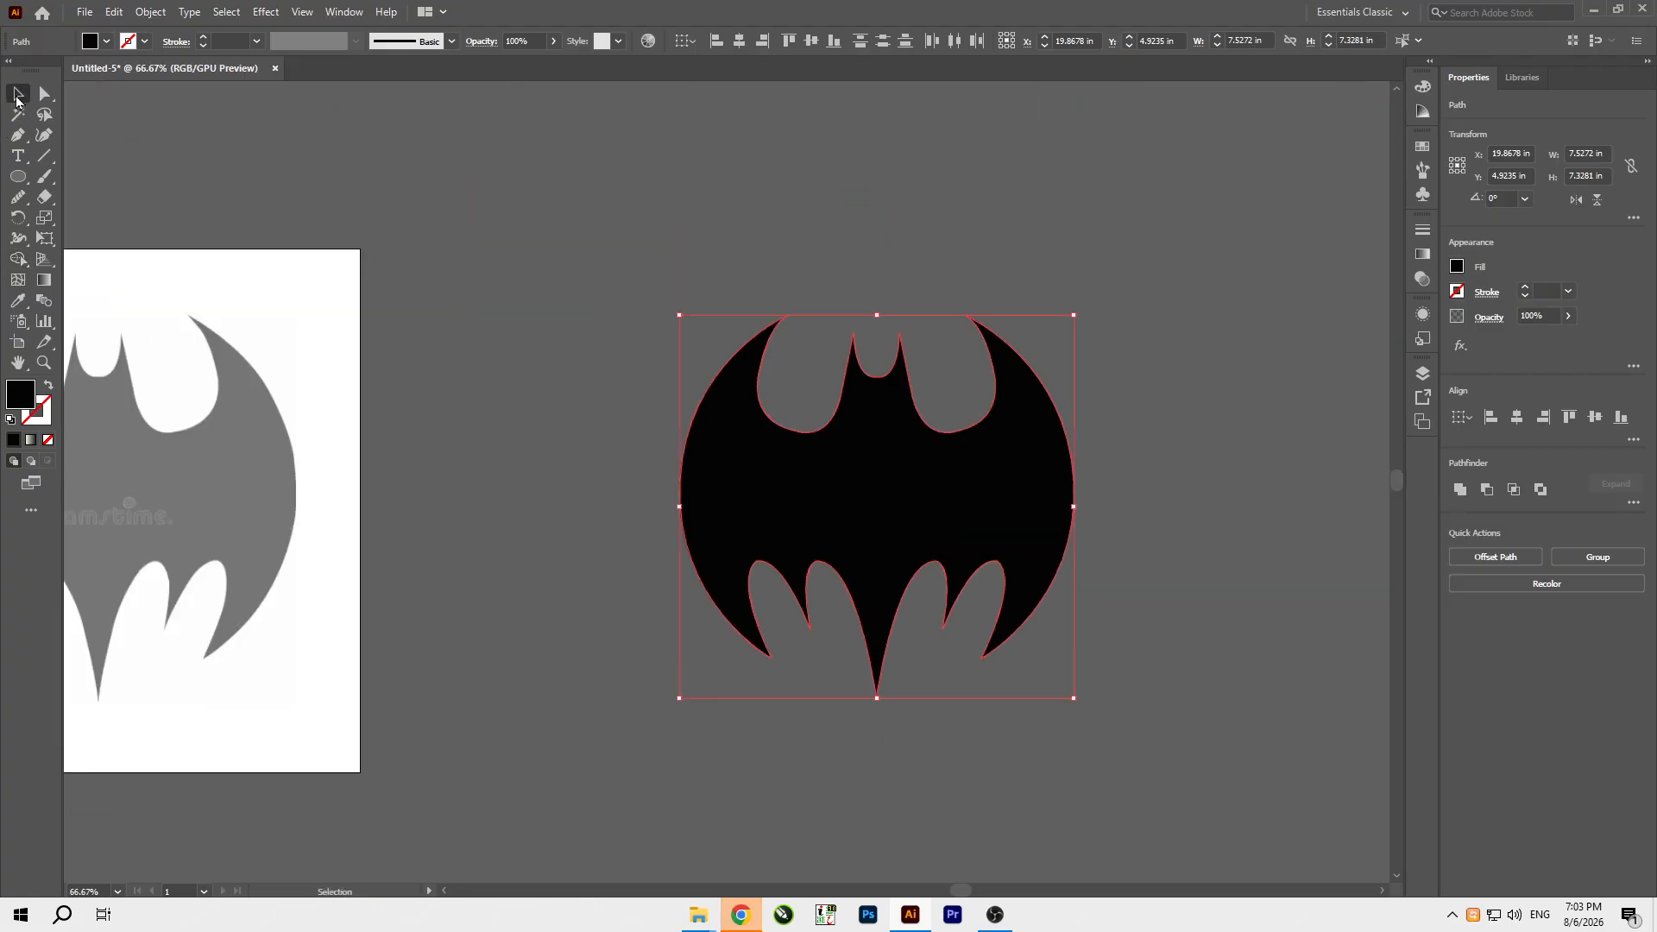
{"action": "left_click", "coordinate": [892, 235]}
Turn off the Template setting of Layer 1 and delete that layer with its reference image.
{"action": "scroll", "coordinate": [1044, 511], "scroll_direction": "down", "scroll_amount": 1}
{"action": "scroll", "coordinate": [599, 492], "scroll_direction": "left", "scroll_amount": 3}
{"action": "scroll", "coordinate": [666, 488], "scroll_direction": "up", "scroll_amount": 1}
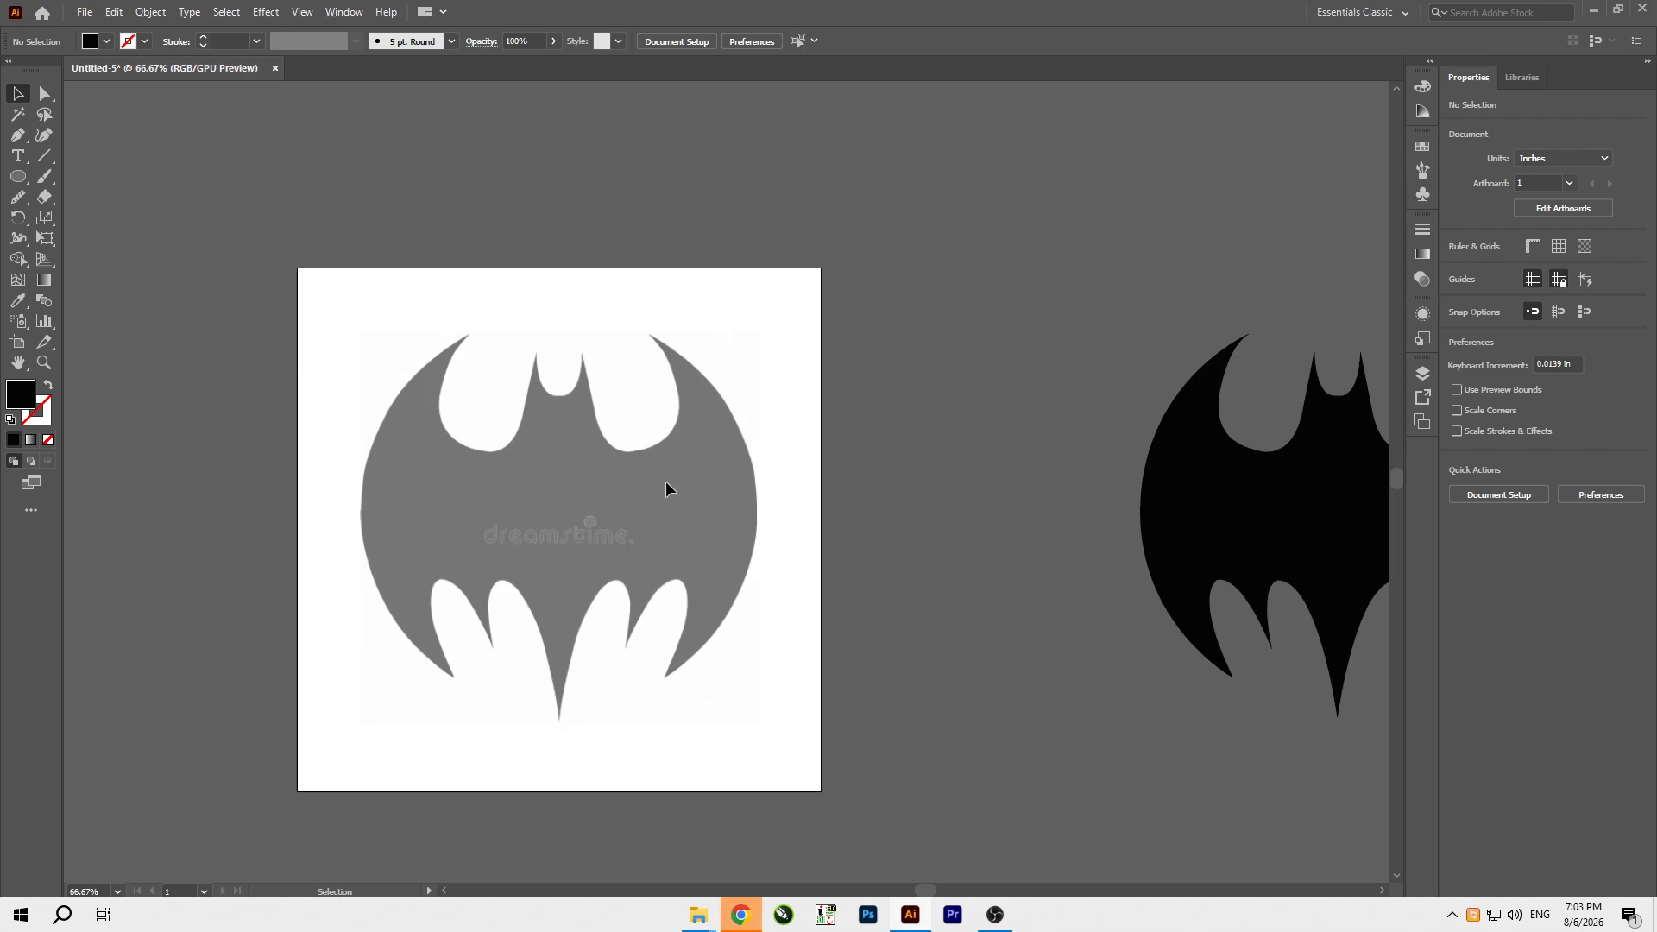
{"action": "left_click", "coordinate": [1423, 376]}
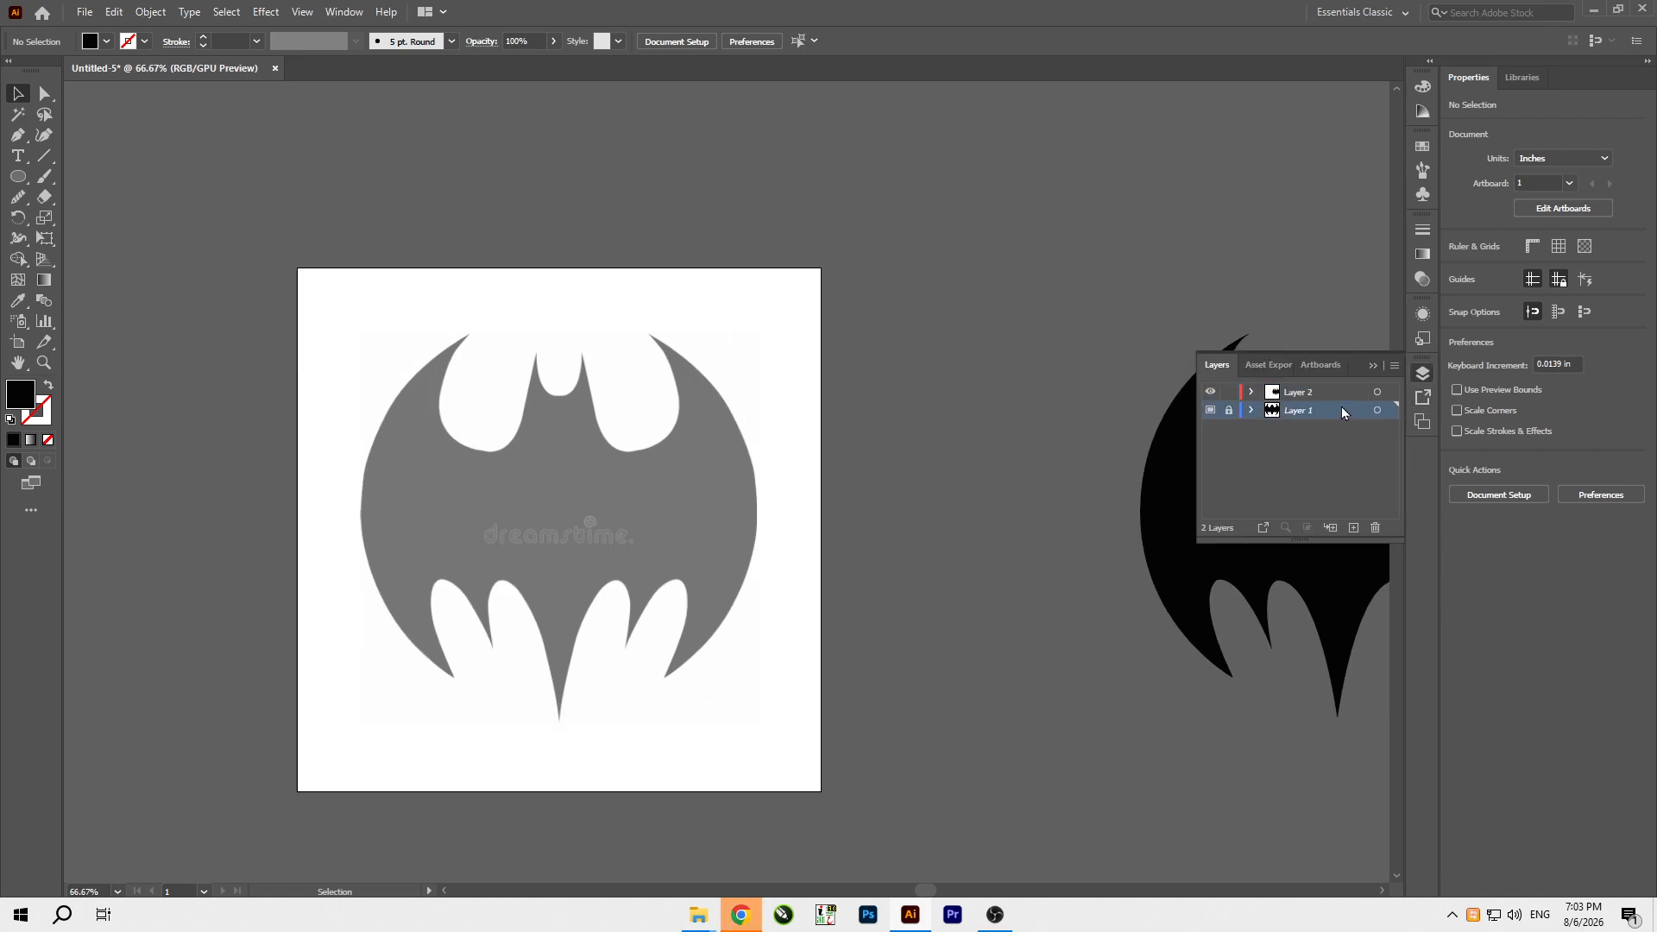
{"action": "left_click", "coordinate": [1394, 365]}
{"action": "left_click", "coordinate": [1454, 691]}
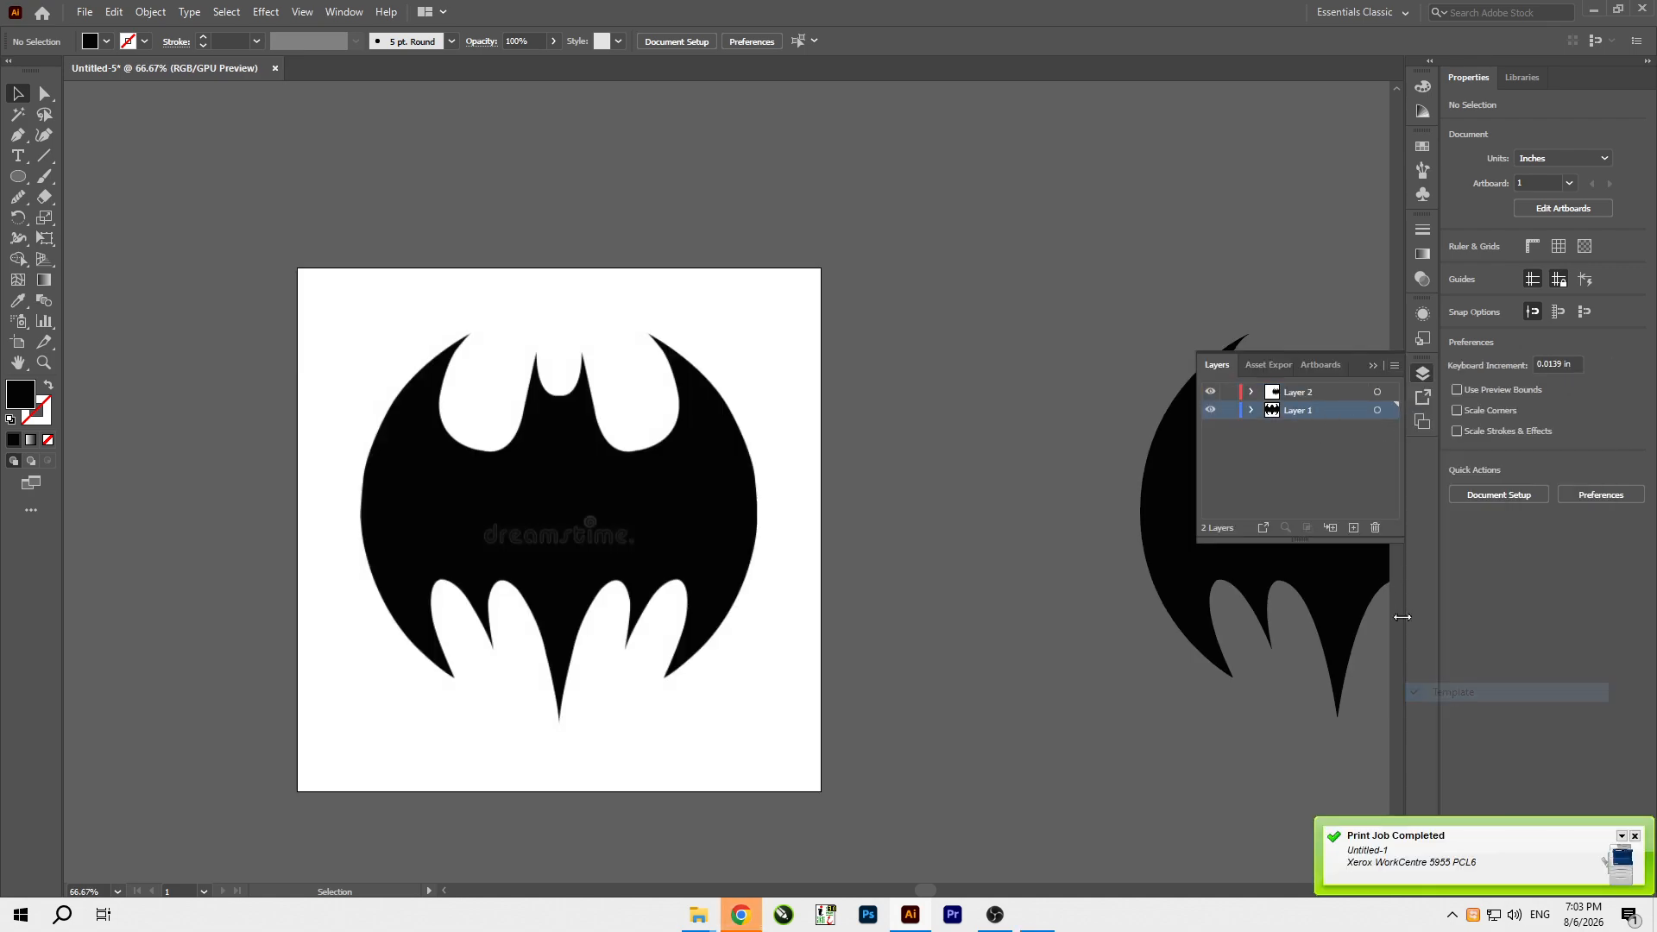
{"action": "left_click", "coordinate": [1374, 527]}
{"action": "left_click", "coordinate": [872, 480]}
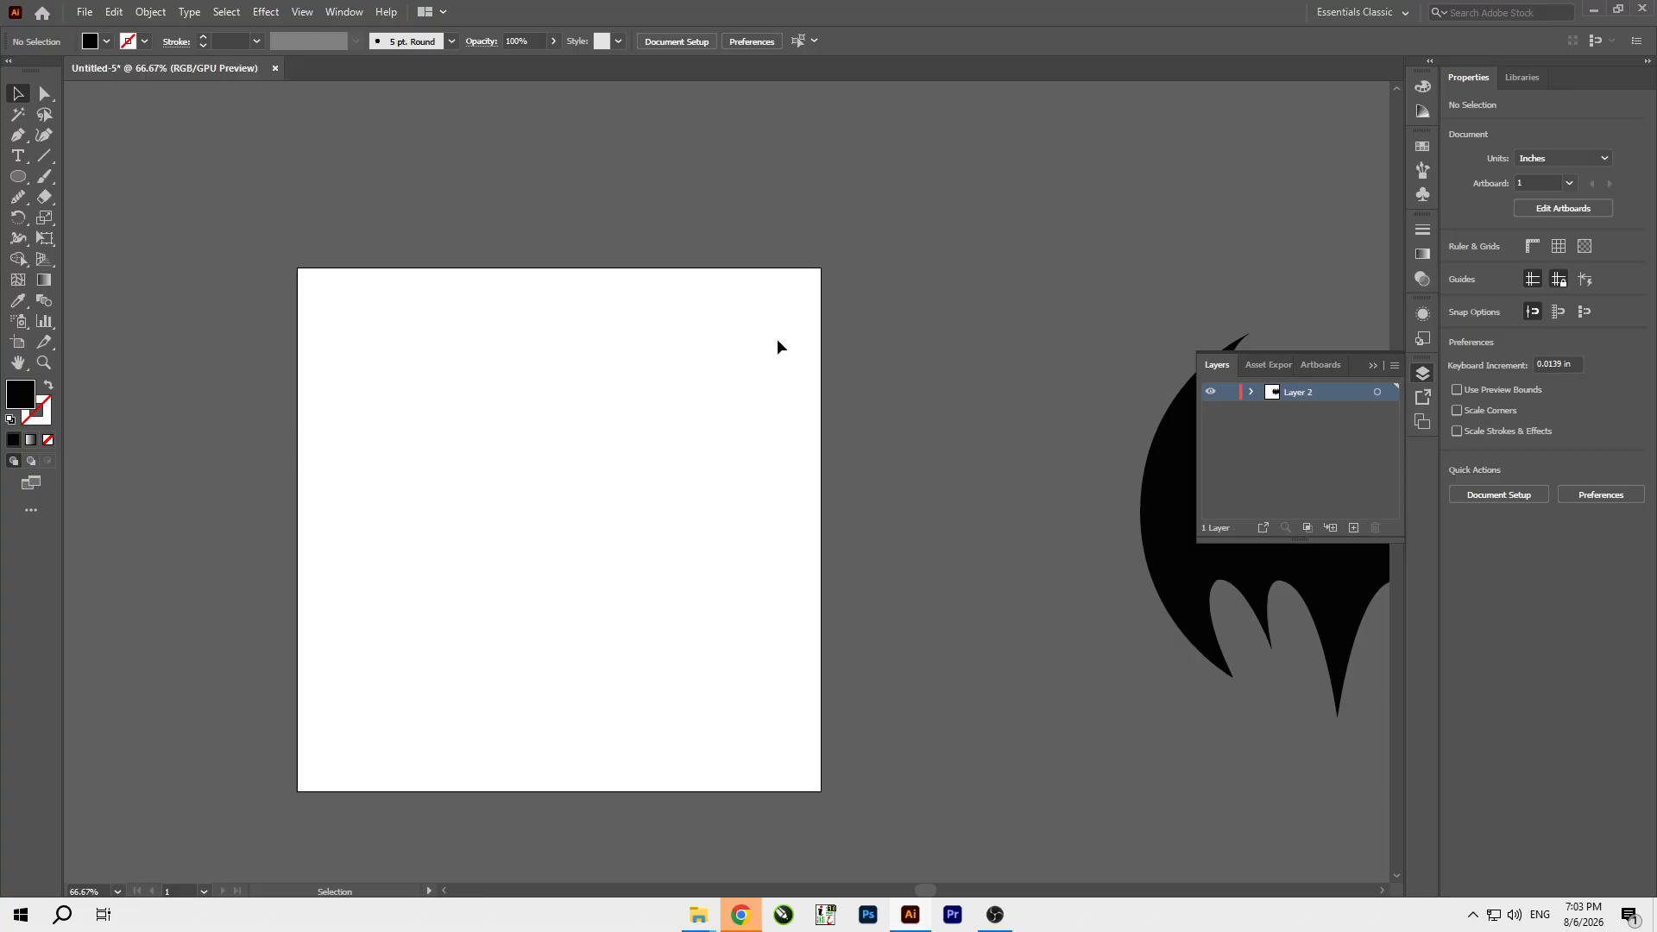
{"action": "scroll", "coordinate": [977, 456], "scroll_direction": "down", "scroll_amount": 1}
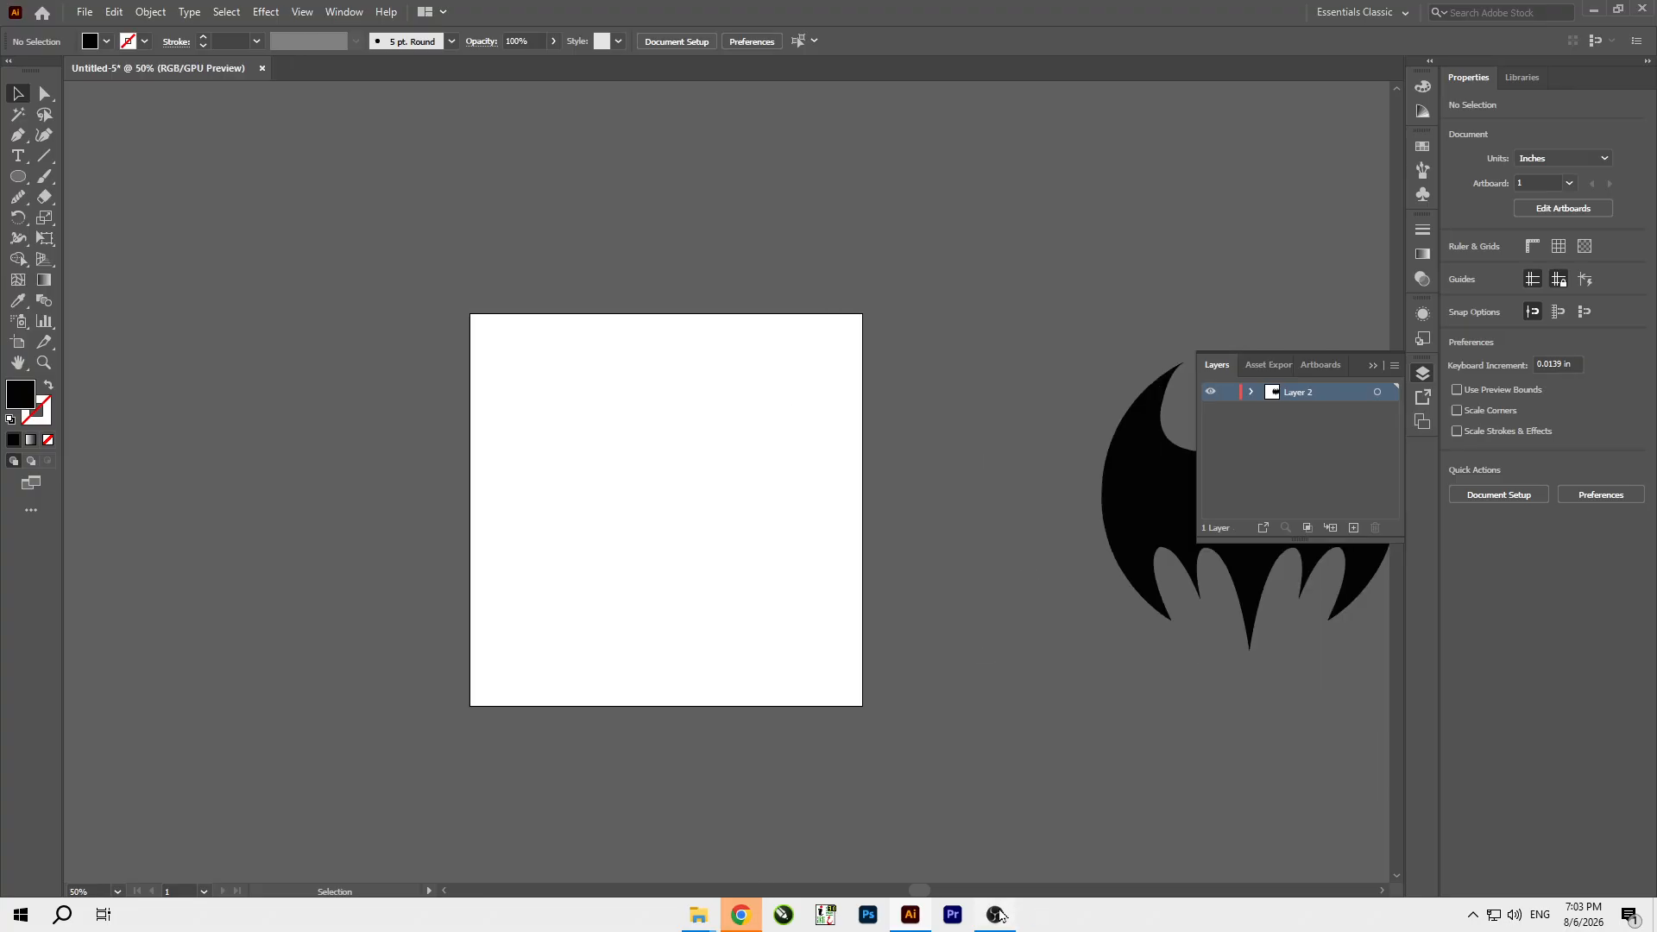